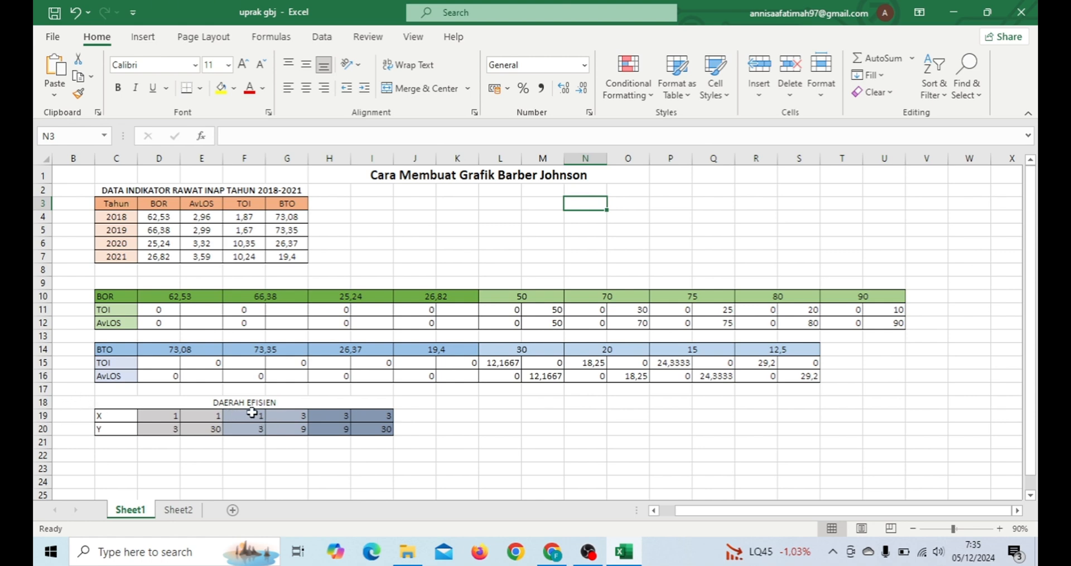
# Step: For BOR 62,53, enter 62,53 as the AvLOS in E12 and calculate the TOI in E11 with =100-E12
pyautogui.click(71, 297)
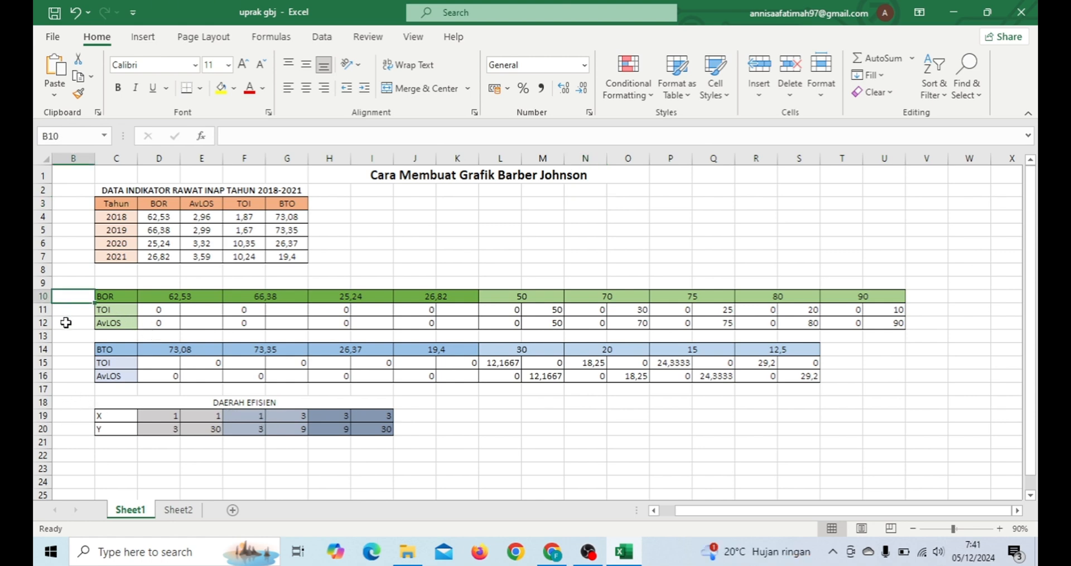
pyautogui.click(188, 313)
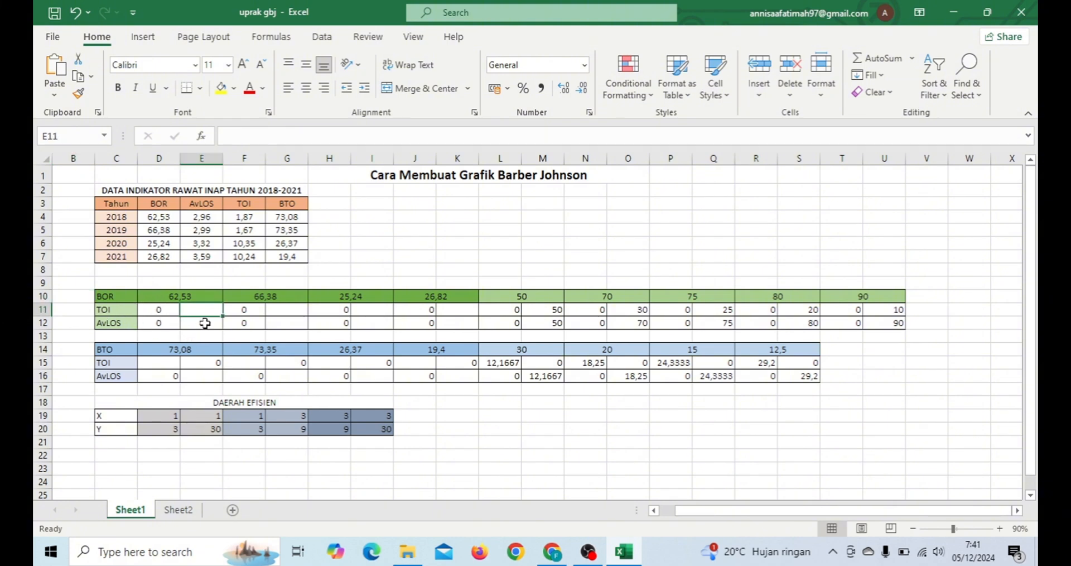
pyautogui.click(205, 323)
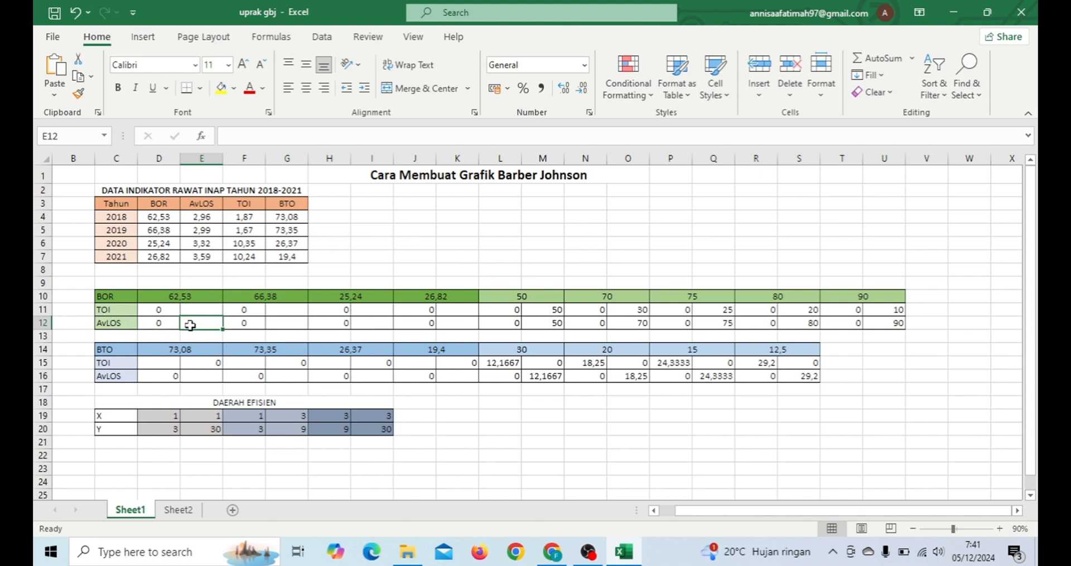
pyautogui.write('62,')
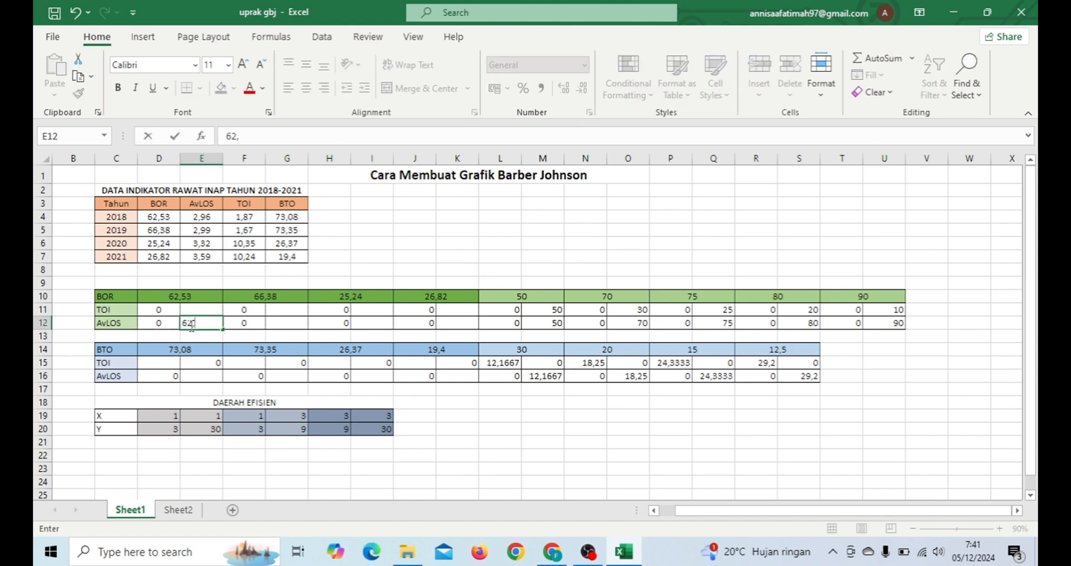
pyautogui.write('53')
pyautogui.click(201, 309)
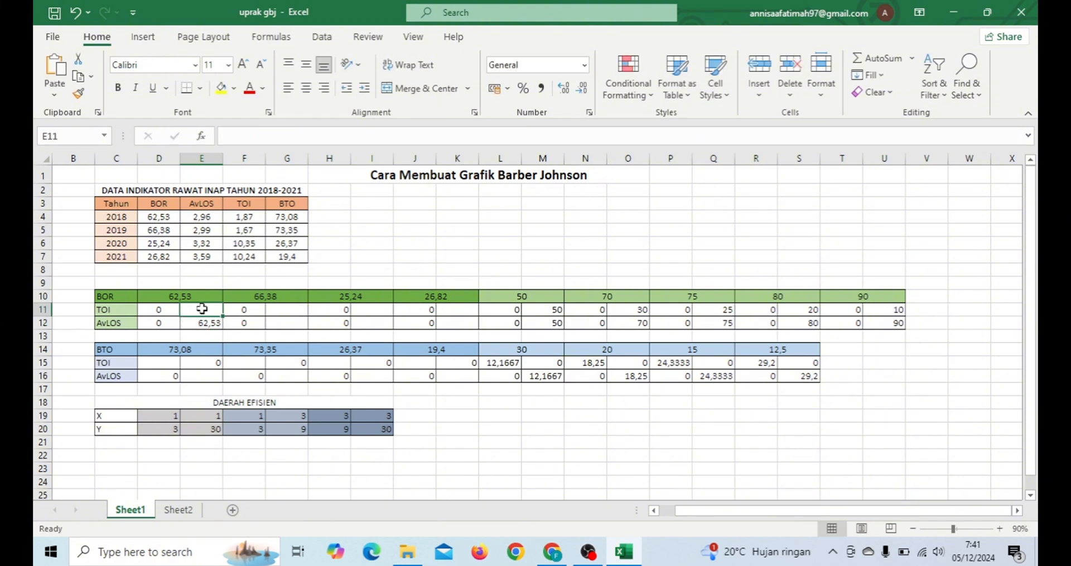
pyautogui.write('=')
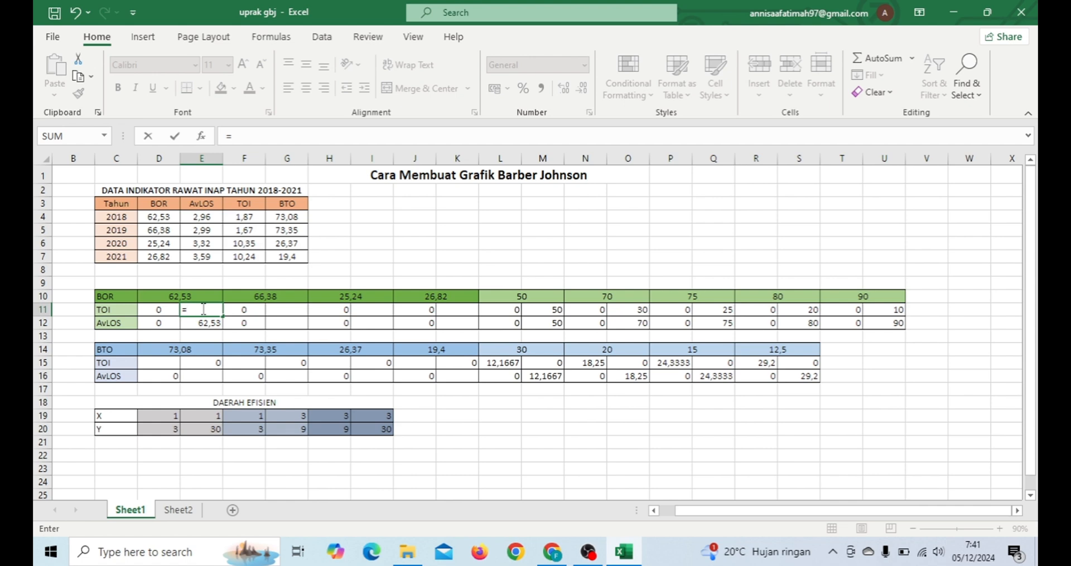
pyautogui.write('100-')
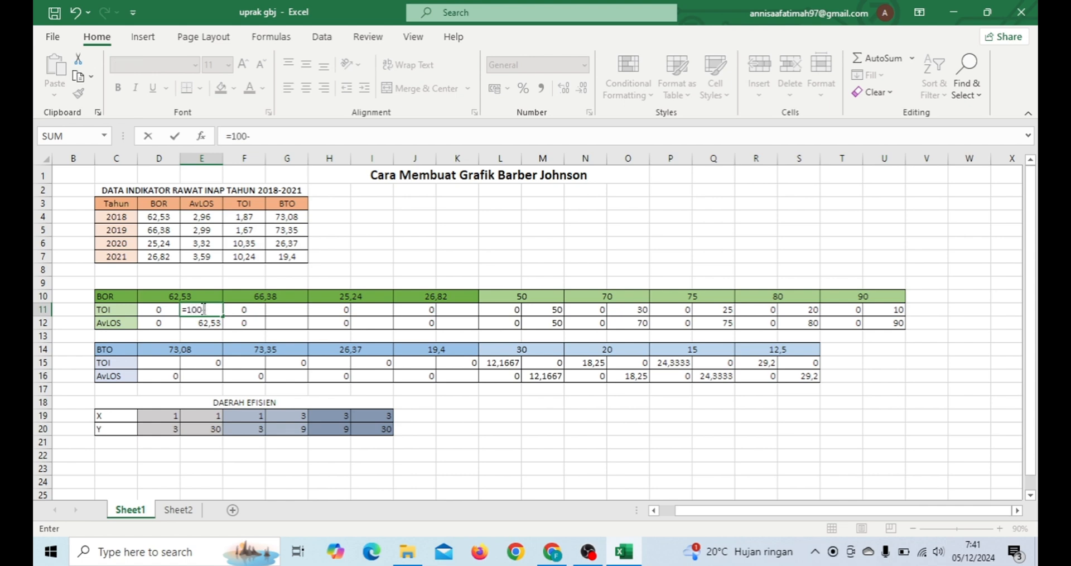
pyautogui.click(191, 324)
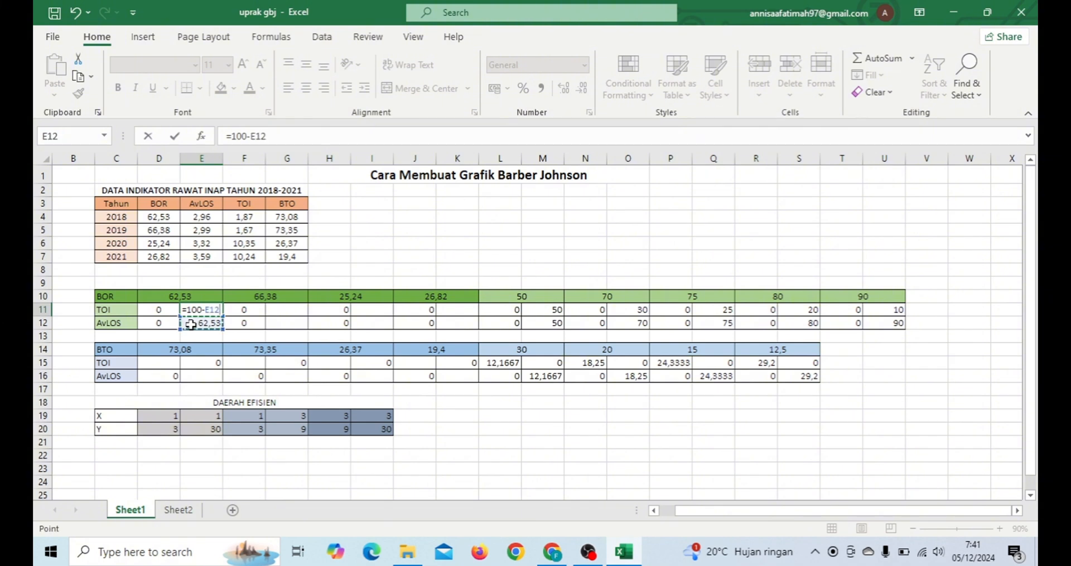
pyautogui.press('Return')
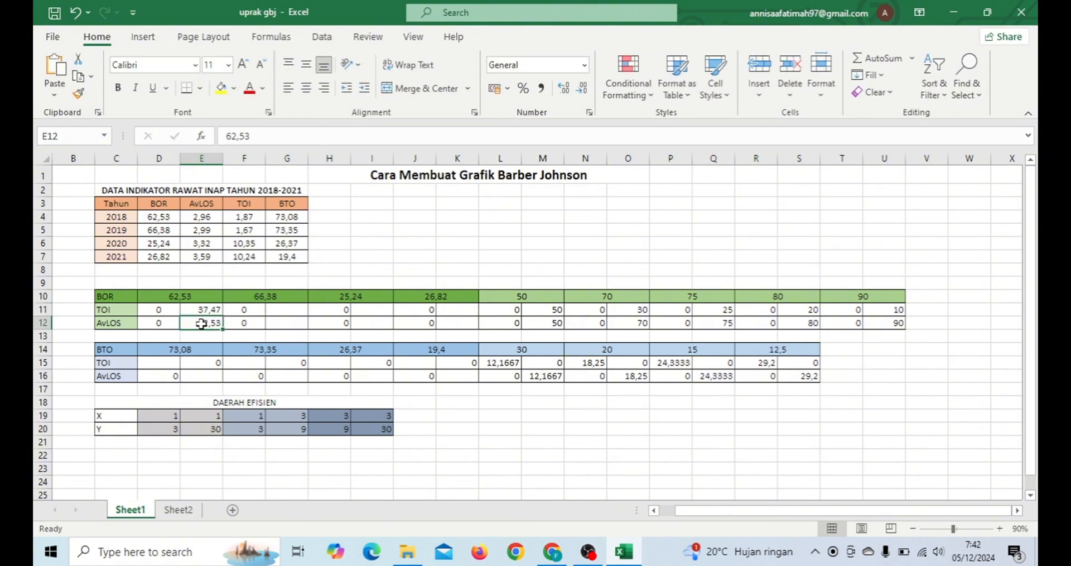
# Step: For BOR 66,38, enter 66,38 as the AvLOS in G12 and calculate the TOI in G11 with =100-G12
pyautogui.click(281, 323)
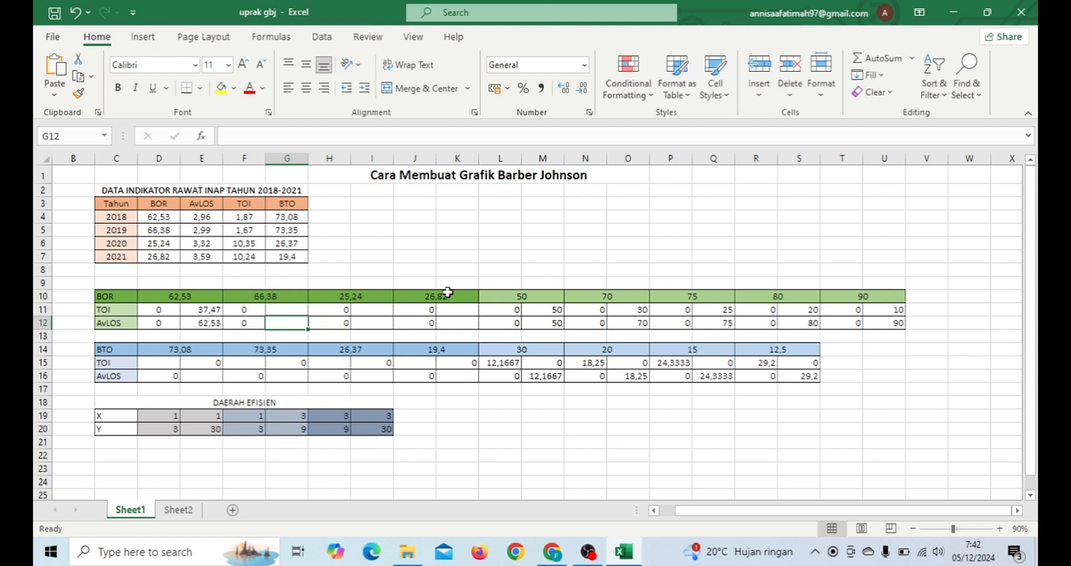
pyautogui.click(295, 310)
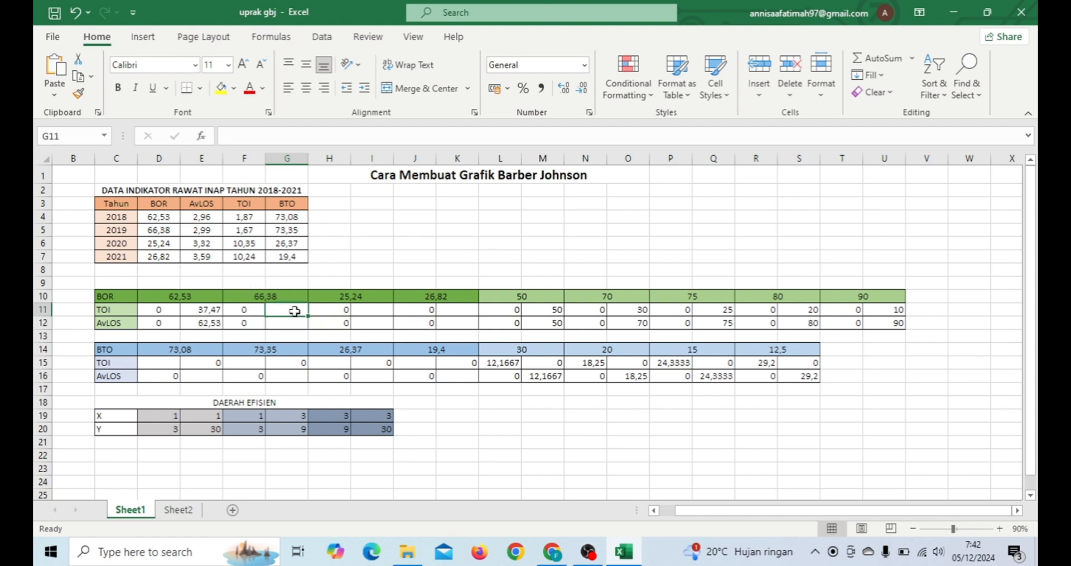
pyautogui.click(287, 325)
pyautogui.write('66,38')
pyautogui.click(285, 310)
pyautogui.write('=100-')
pyautogui.click(286, 323)
pyautogui.press('Return')
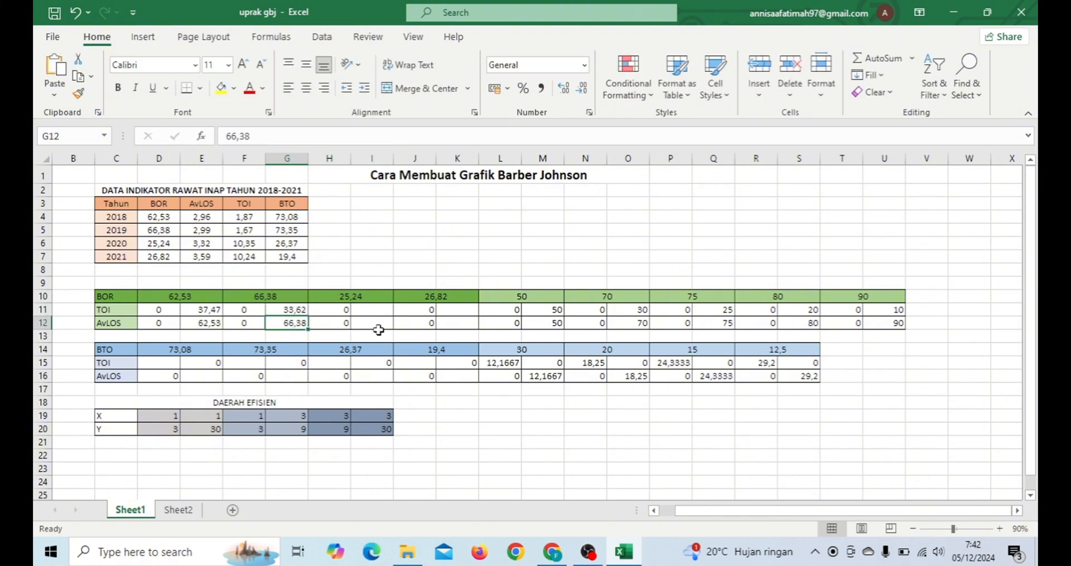
# Step: For BOR 25,24, enter 25,24 as the AvLOS in I12 and calculate the TOI in I11 with =100-I12
pyautogui.click(379, 323)
pyautogui.write('25,24')
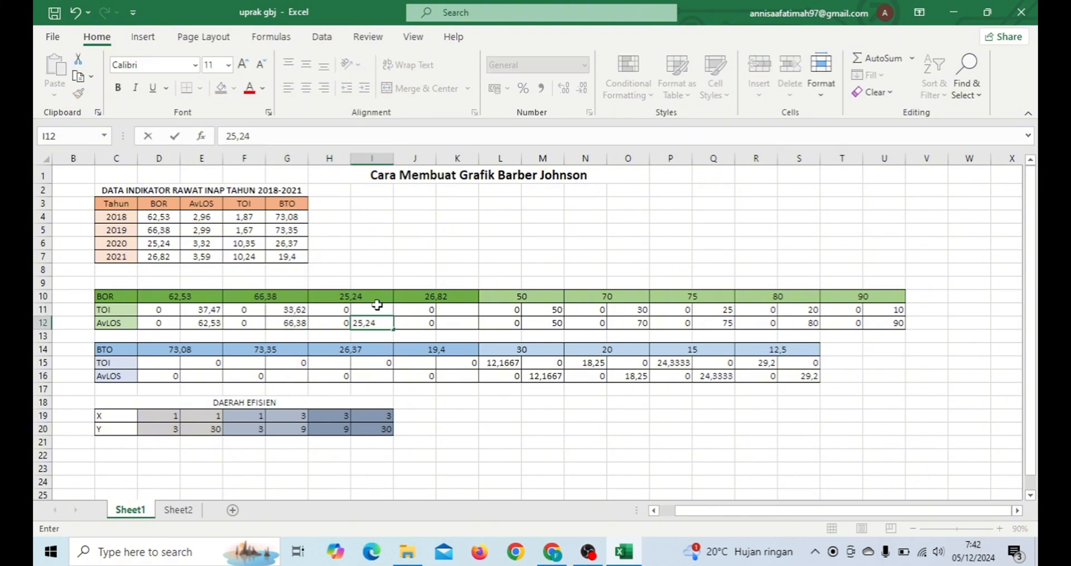
pyautogui.click(367, 310)
pyautogui.write('=100-')
pyautogui.click(365, 321)
pyautogui.press('Return')
# Step: Enter 26,82 as the AvLOS in K12 and calculate the TOI in K11 as 100 minus the BOR of 26,82
pyautogui.click(453, 321)
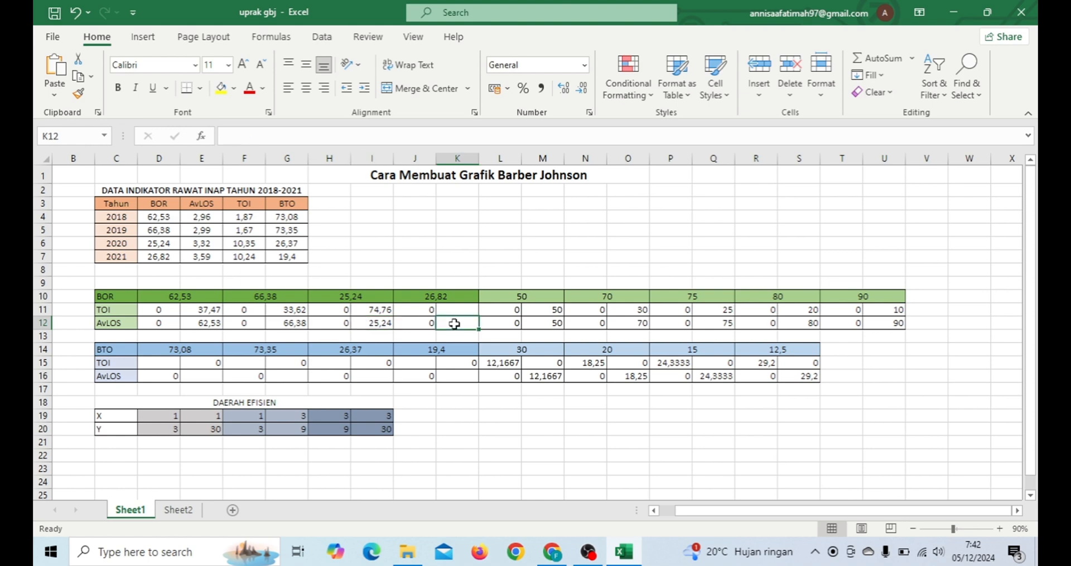
pyautogui.write('26,82')
pyautogui.click(451, 309)
pyautogui.write('=100-')
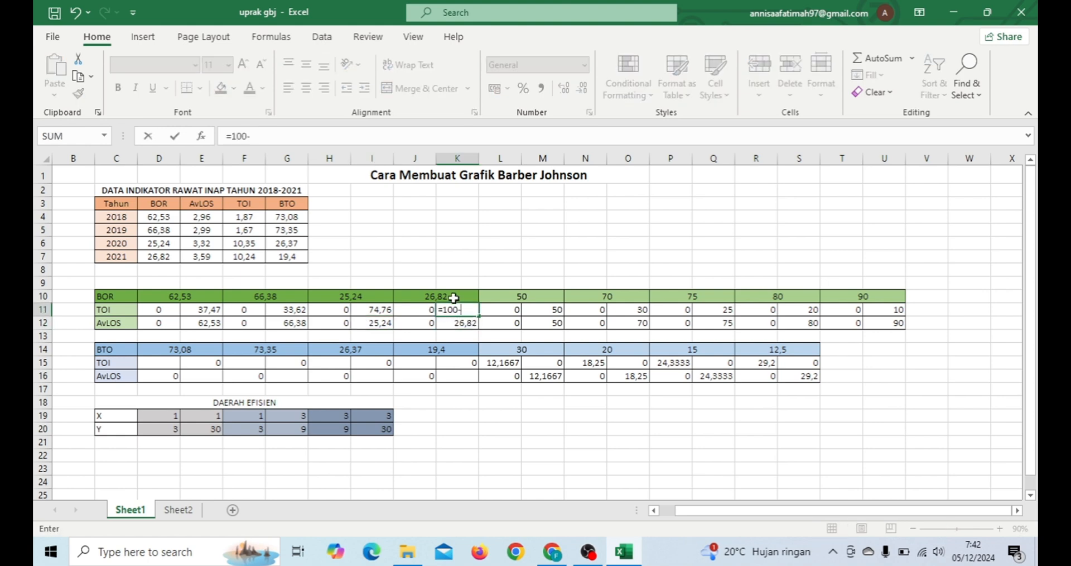
pyautogui.click(454, 296)
pyautogui.press('Return')
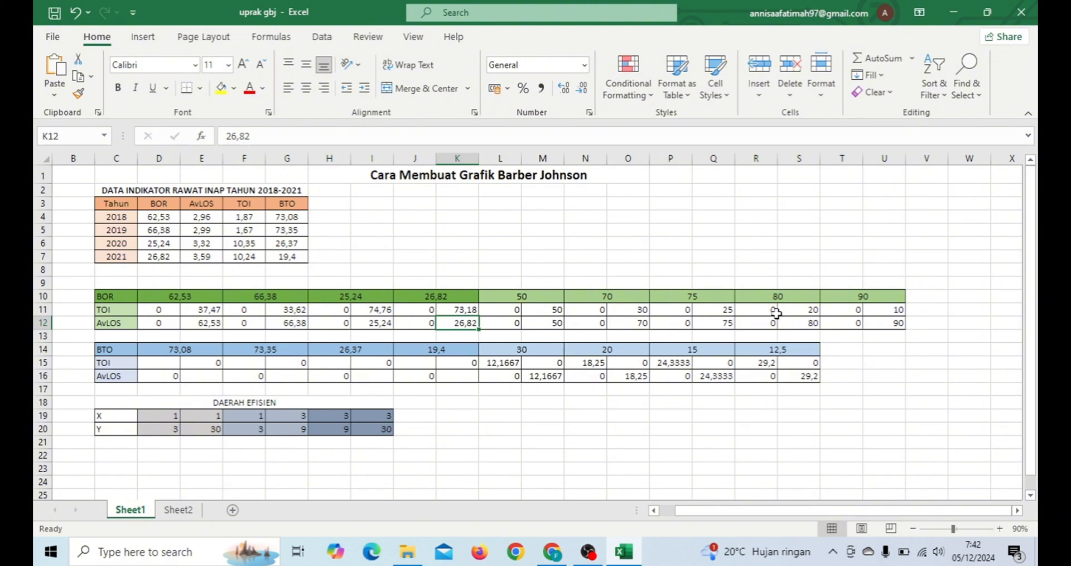
pyautogui.click(853, 321)
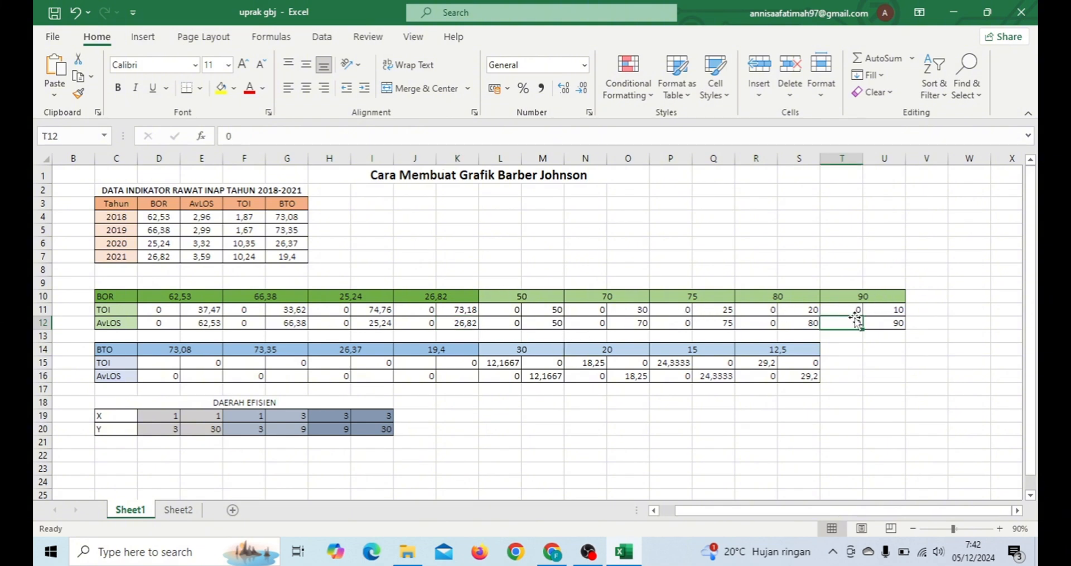
pyautogui.click(848, 310)
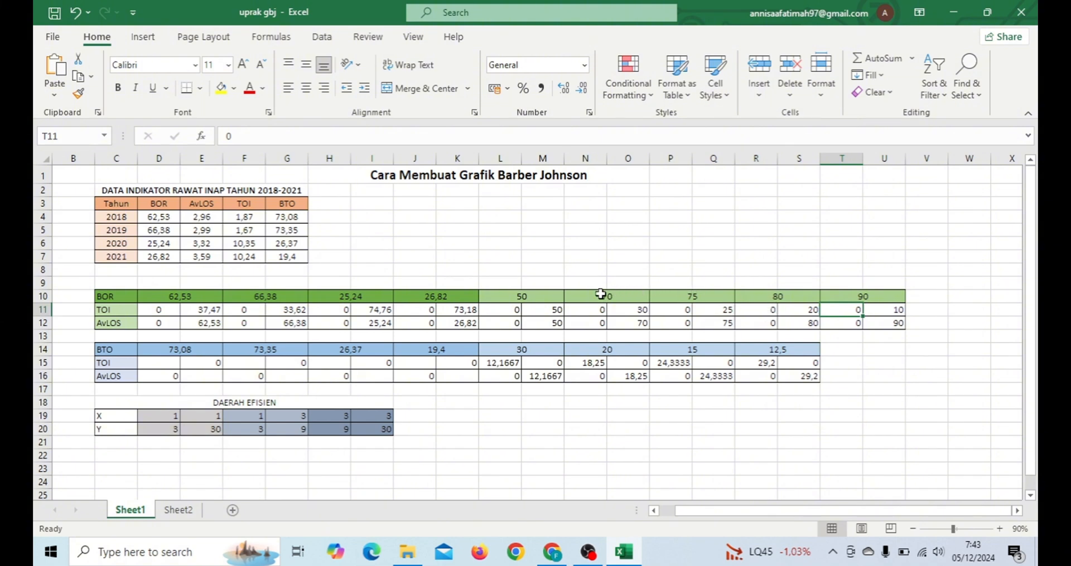
pyautogui.scroll(-1, 577, 296)
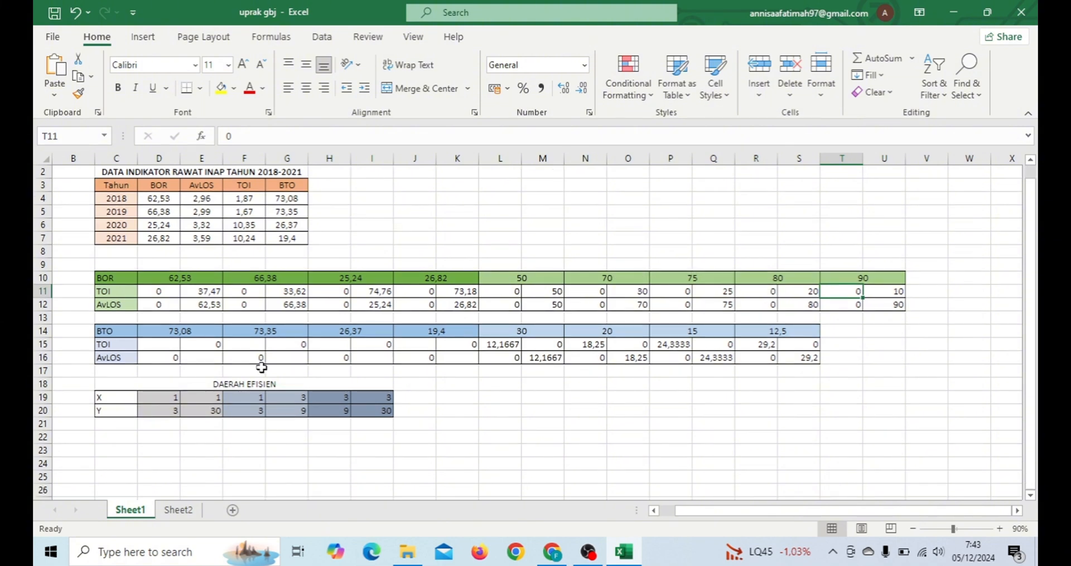
pyautogui.click(78, 281)
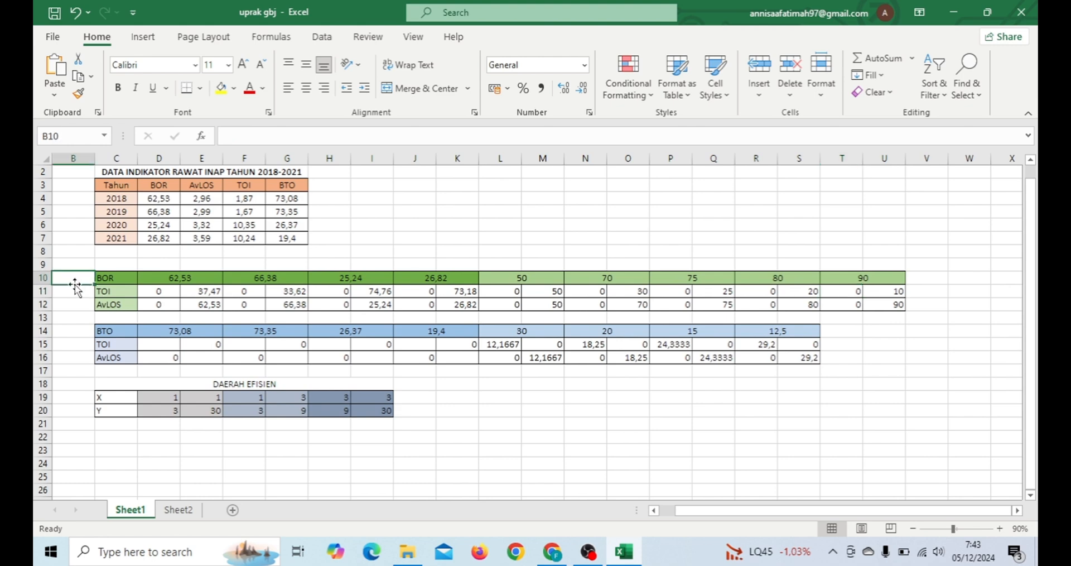
# Step: Calculate the TOI for BTO 73,08 in cell D15 with the formula =365/D14
pyautogui.click(159, 346)
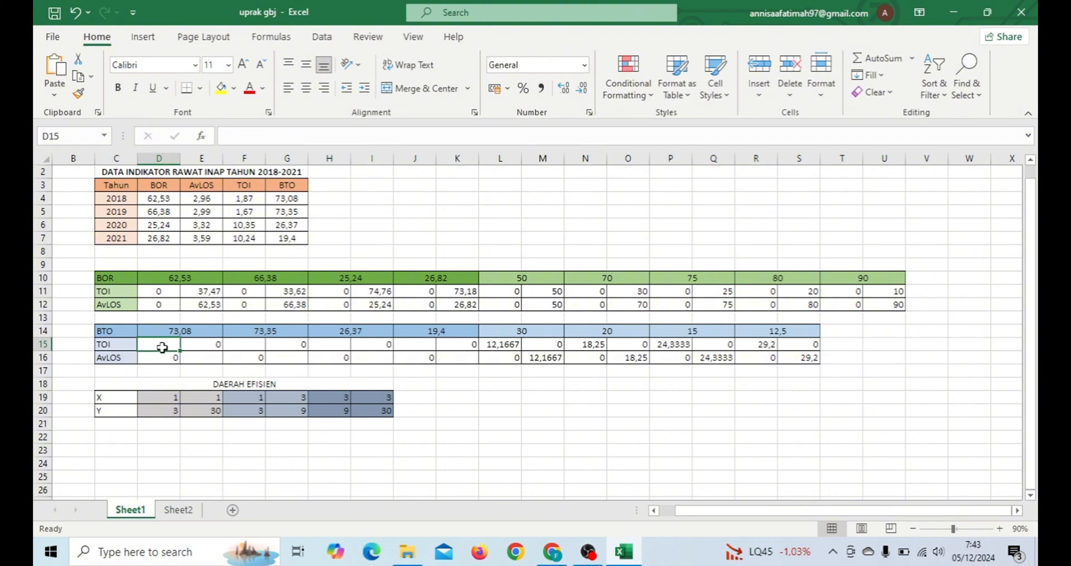
pyautogui.write('=')
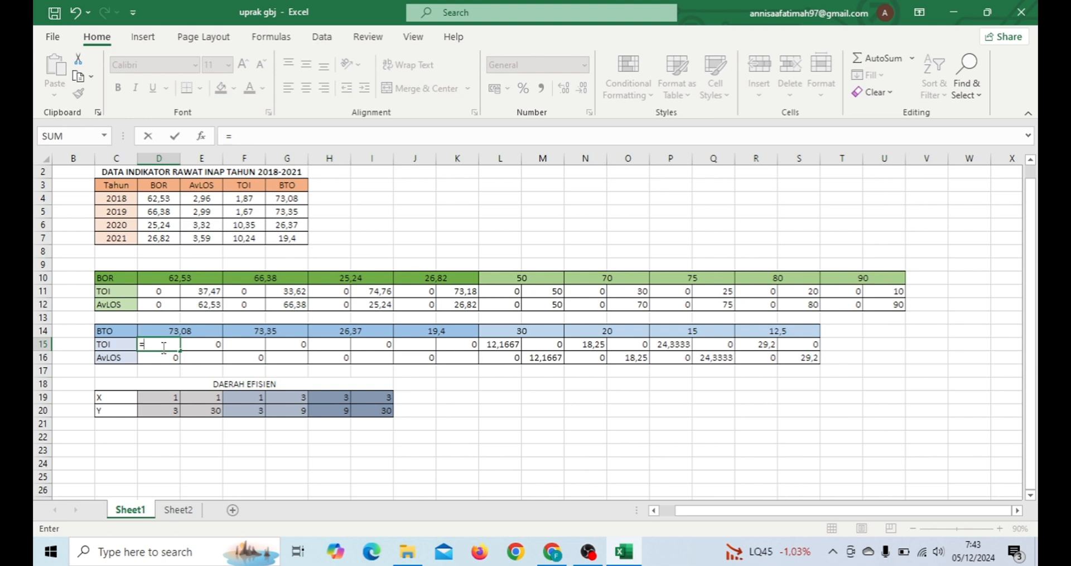
pyautogui.write('365/')
pyautogui.click(173, 330)
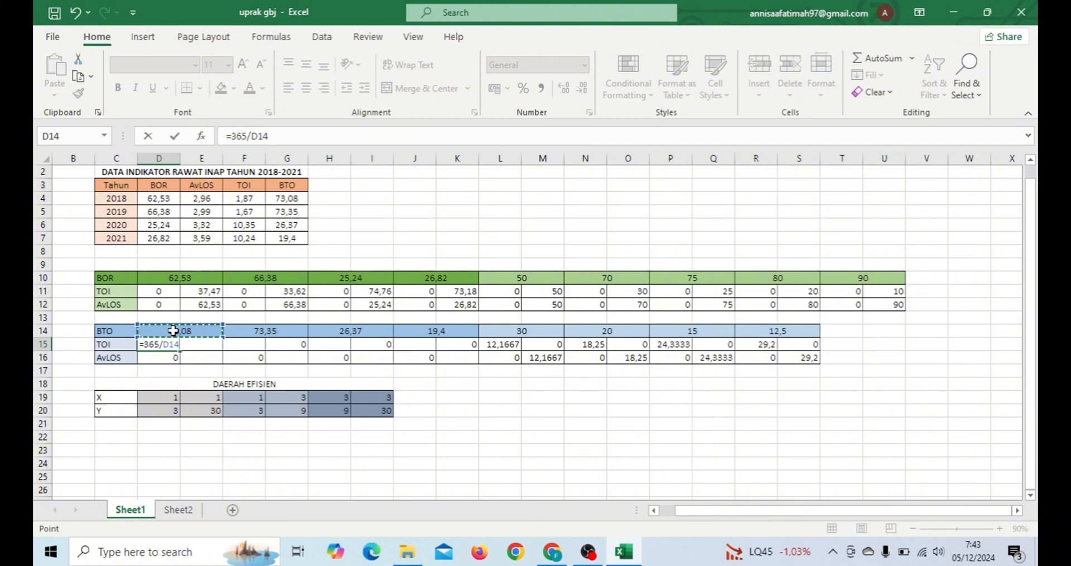
pyautogui.press('Return')
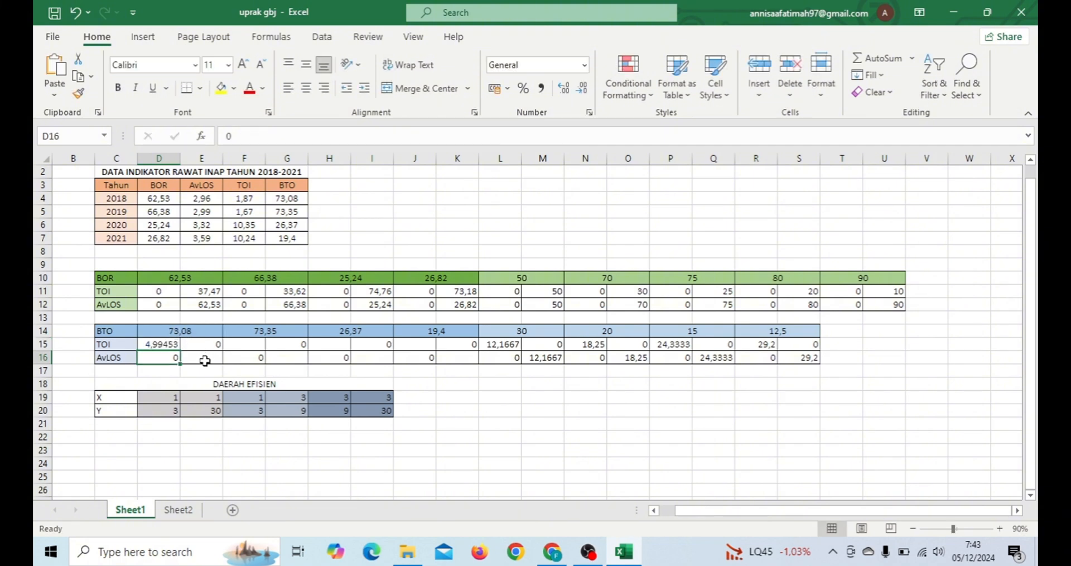
# Step: Calculate the AvLOS for BTO 73,08 in cell E16 with the formula =365/D14
pyautogui.click(205, 361)
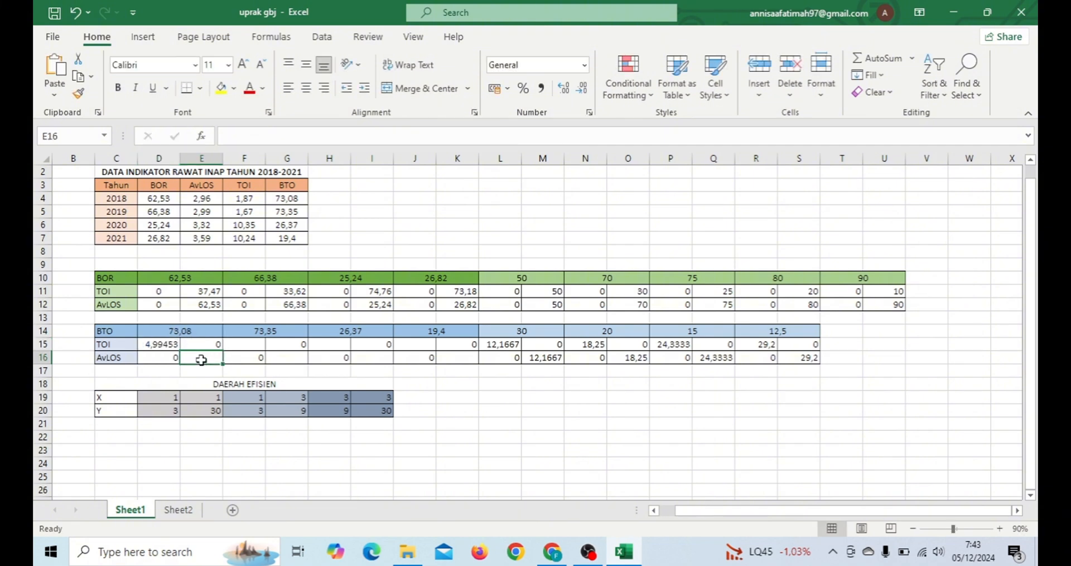
pyautogui.write('=')
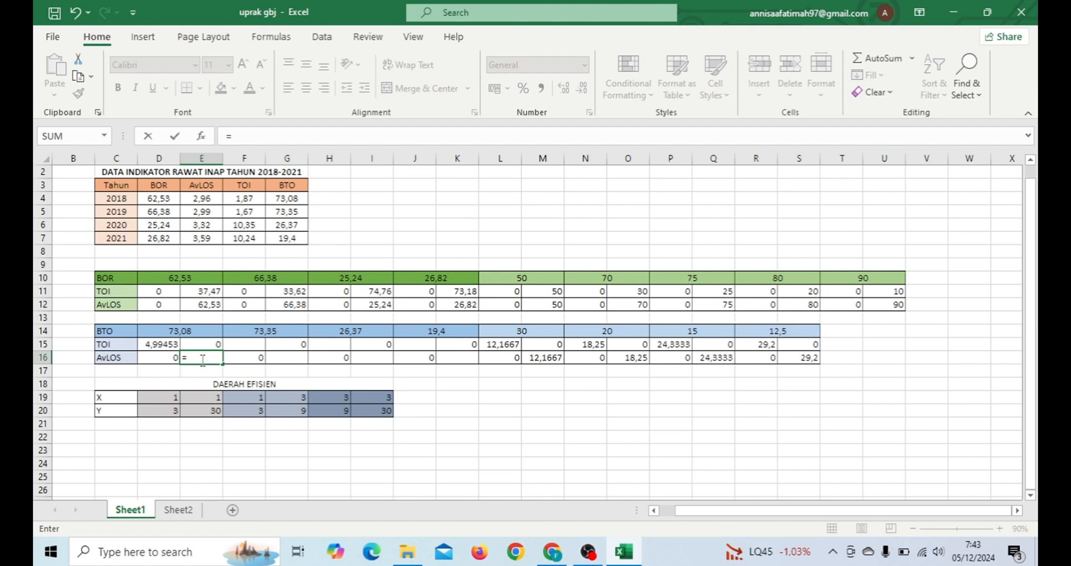
pyautogui.write('365/')
pyautogui.click(198, 330)
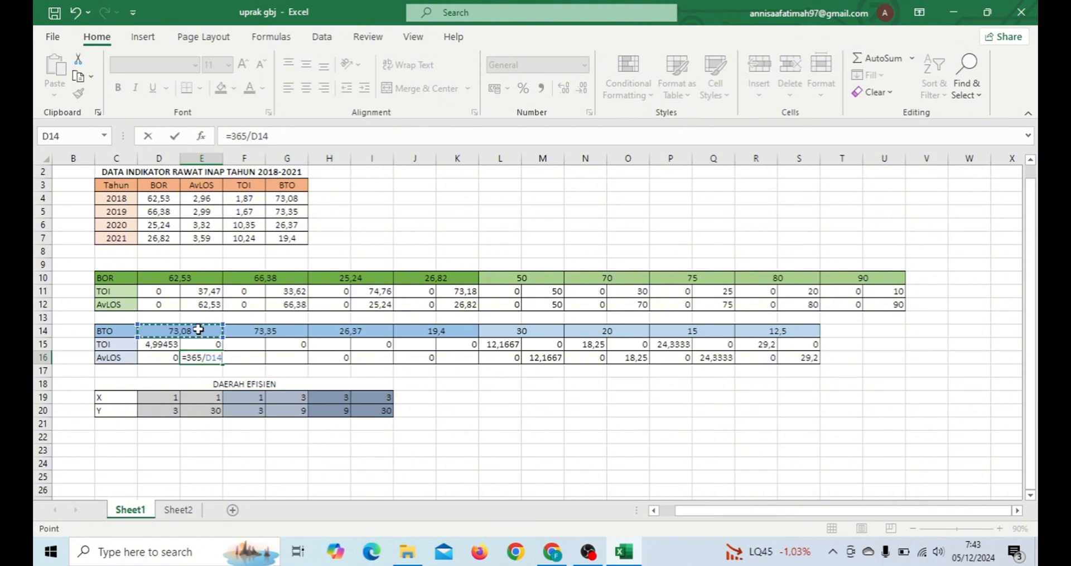
pyautogui.press('Return')
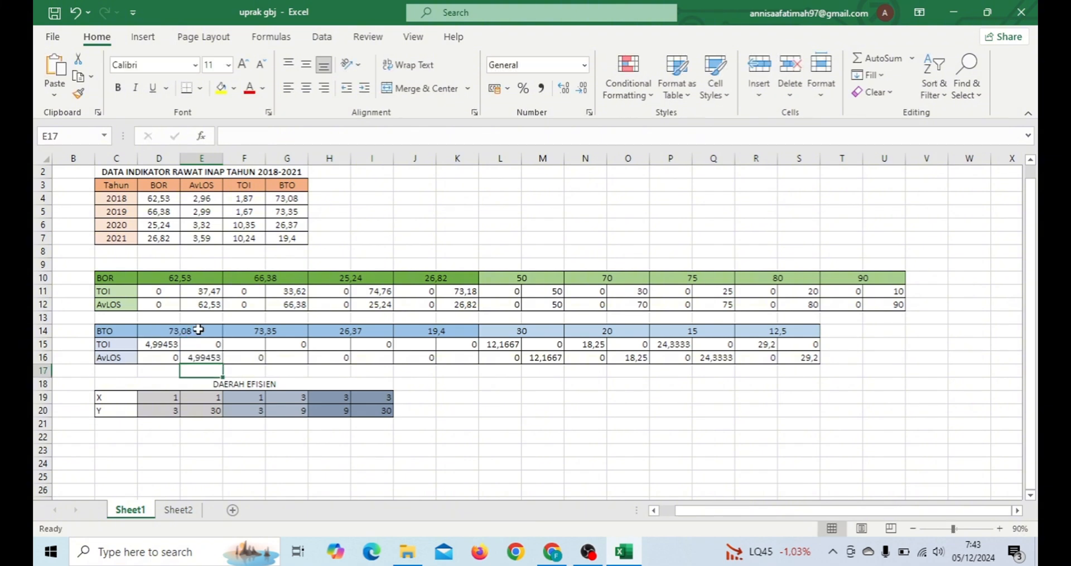
# Step: Calculate the TOI for BTO 73,35 in cell F15 by dividing 365 by that BTO value
pyautogui.click(247, 344)
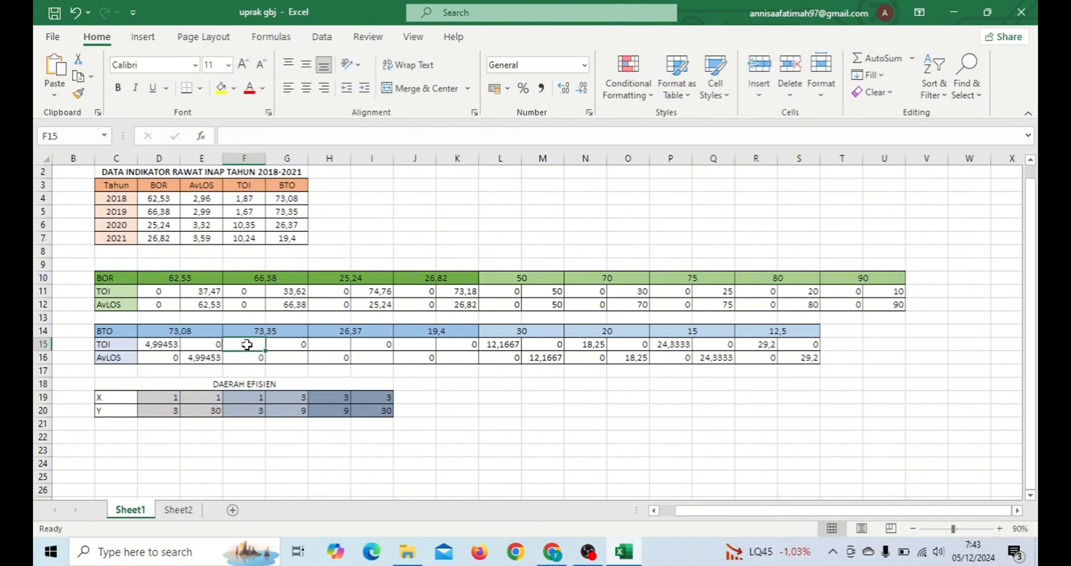
pyautogui.write('=')
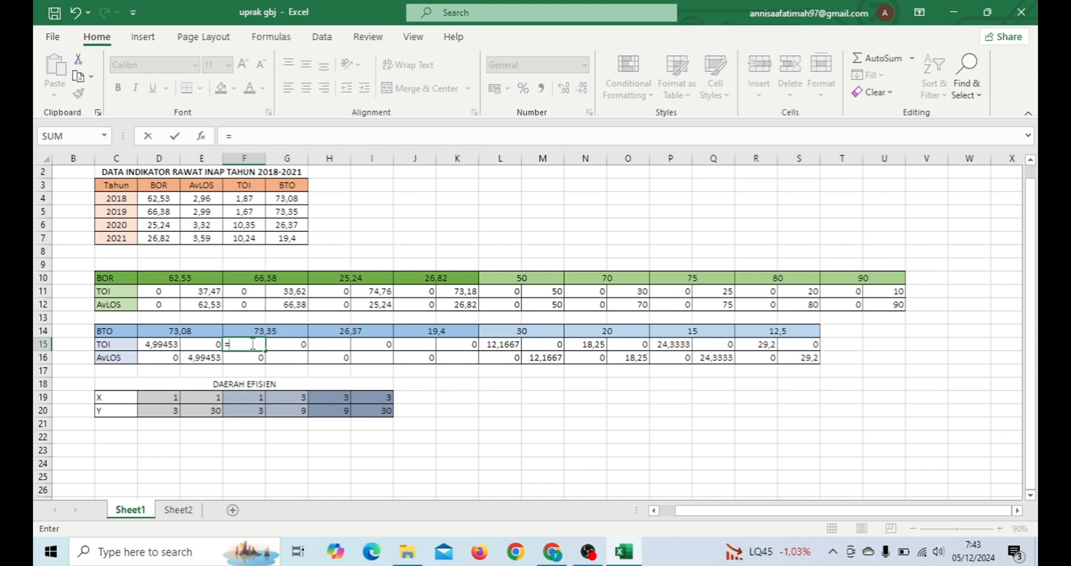
pyautogui.write('365/')
pyautogui.click(270, 329)
pyautogui.press('Return')
# Step: Calculate the AvLOS for BTO 73,35 in cell G16 by dividing 365 by that BTO value
pyautogui.click(287, 357)
pyautogui.write('=365')
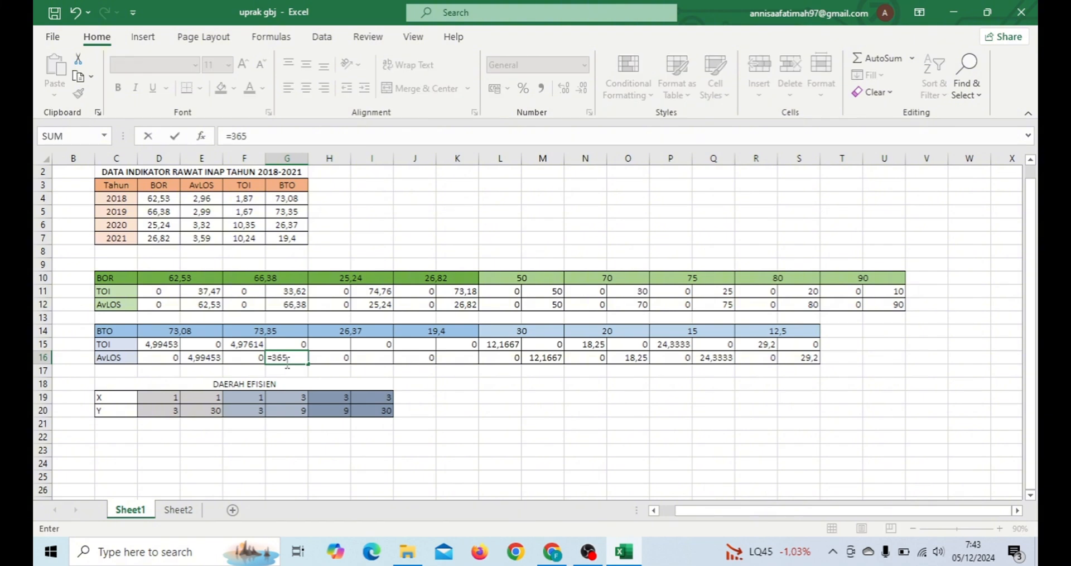
pyautogui.write('/')
pyautogui.click(273, 330)
pyautogui.press('Return')
# Step: Calculate the TOI for BTO 26,37 in cell H15 by dividing 365 by that BTO value
pyautogui.click(335, 344)
pyautogui.write('=365')
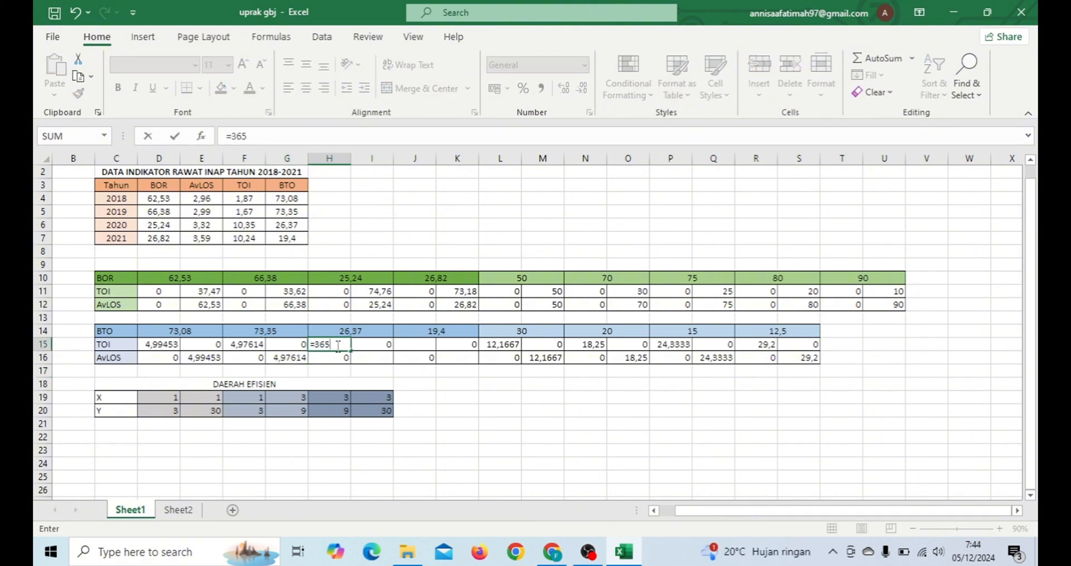
pyautogui.write('/')
pyautogui.click(358, 332)
pyautogui.press('Return')
# Step: Calculate the AvLOS for BTO 26,37 in cell I16 with a formula dividing 365 by that BTO value
pyautogui.click(372, 358)
pyautogui.write('365/')
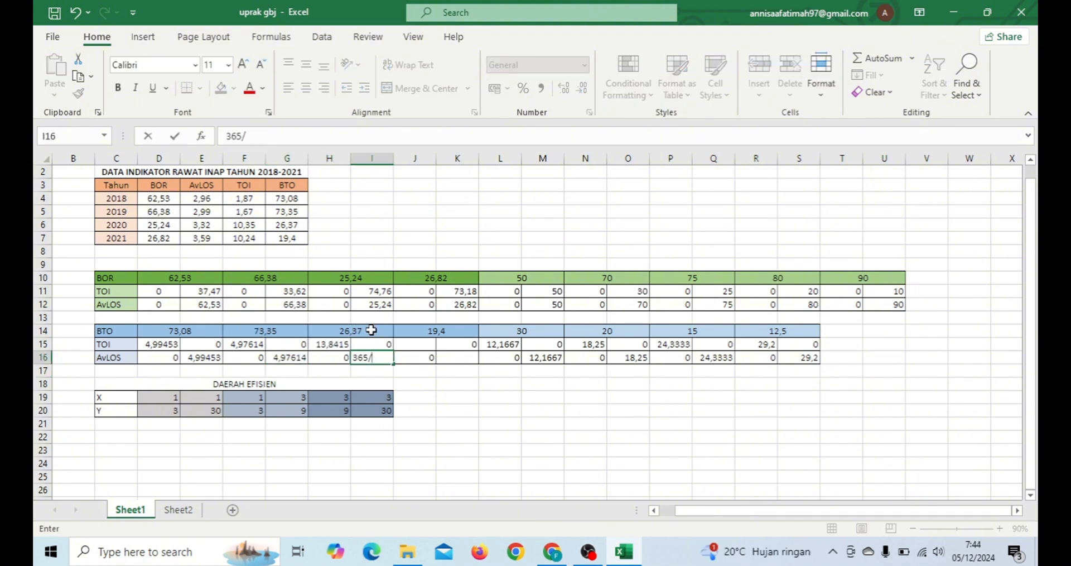
pyautogui.click(372, 330)
pyautogui.click(359, 361)
pyautogui.click(227, 136)
pyautogui.write('=')
pyautogui.click(252, 136)
pyautogui.click(378, 330)
pyautogui.press('Return')
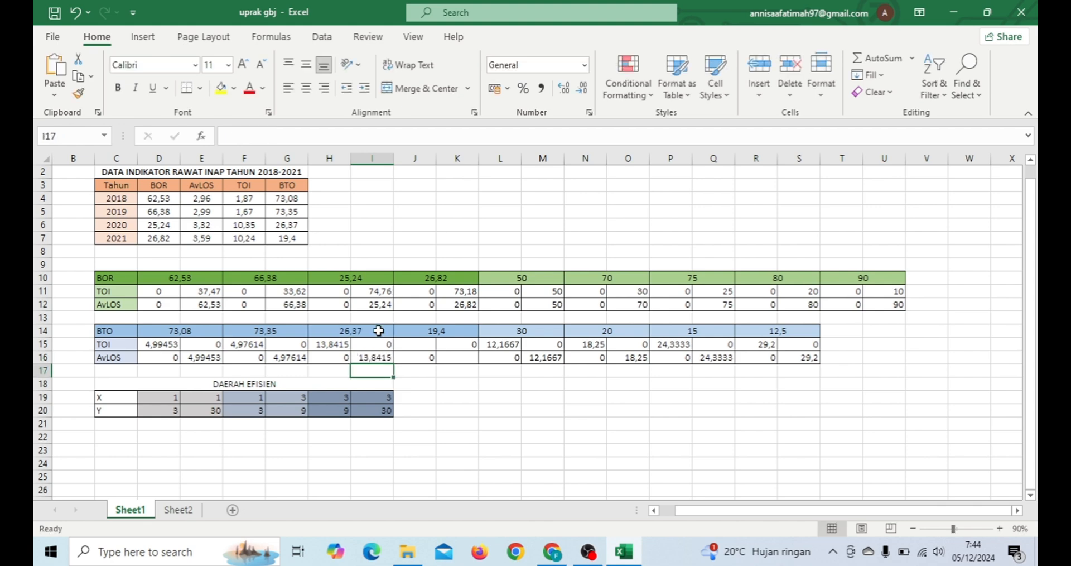
# Step: Calculate the TOI for BTO 19,4 in cell J15 by dividing 365 by that BTO value
pyautogui.click(418, 344)
pyautogui.write('=365/')
pyautogui.click(441, 329)
pyautogui.press('Return')
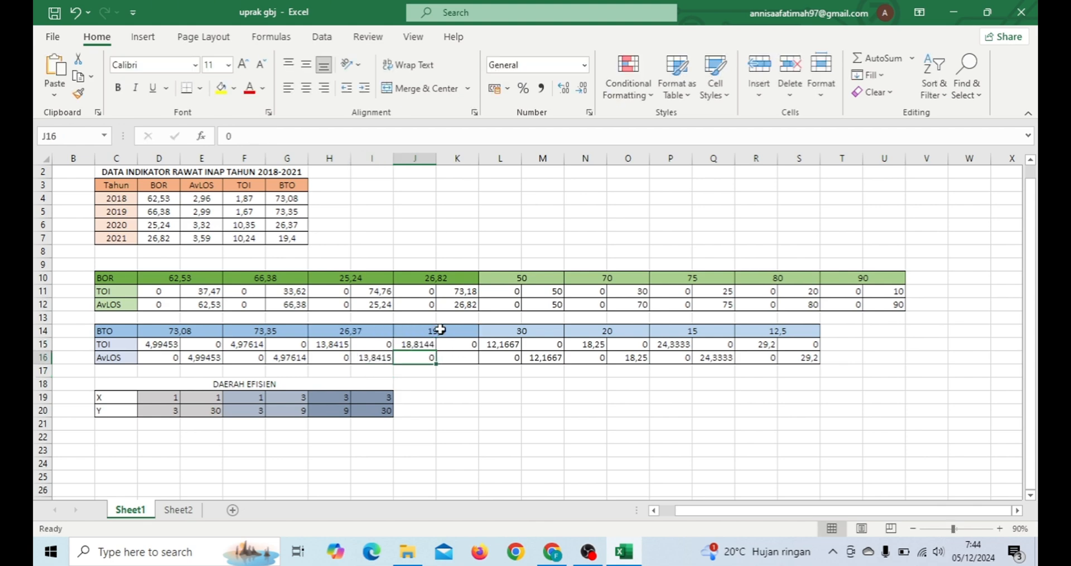
# Step: Calculate the AvLOS for BTO 19,4 in cell K16 by dividing 365 by that BTO value
pyautogui.click(454, 357)
pyautogui.write('=365/')
pyautogui.click(456, 330)
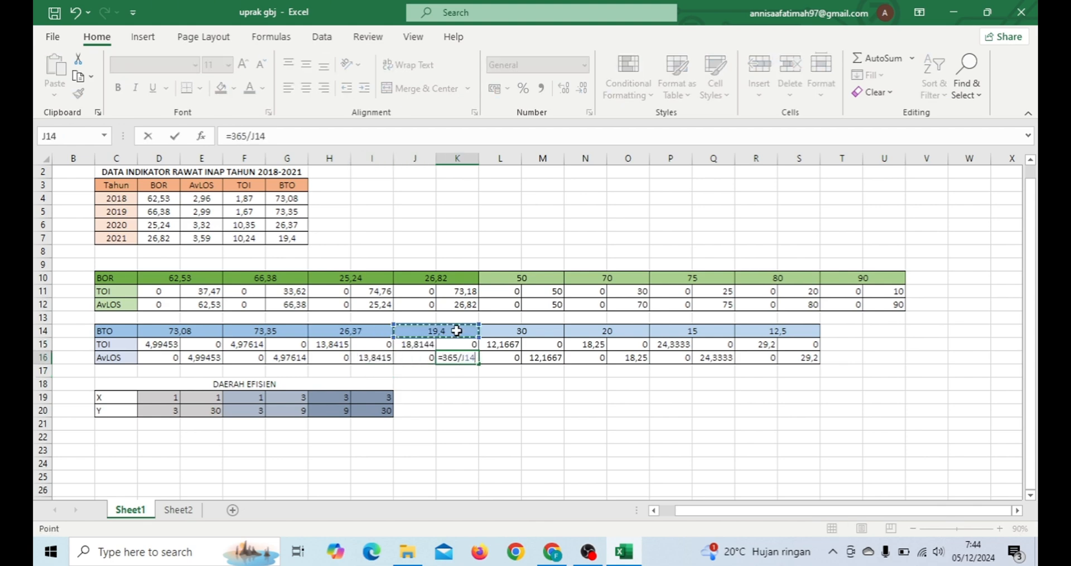
pyautogui.press('Return')
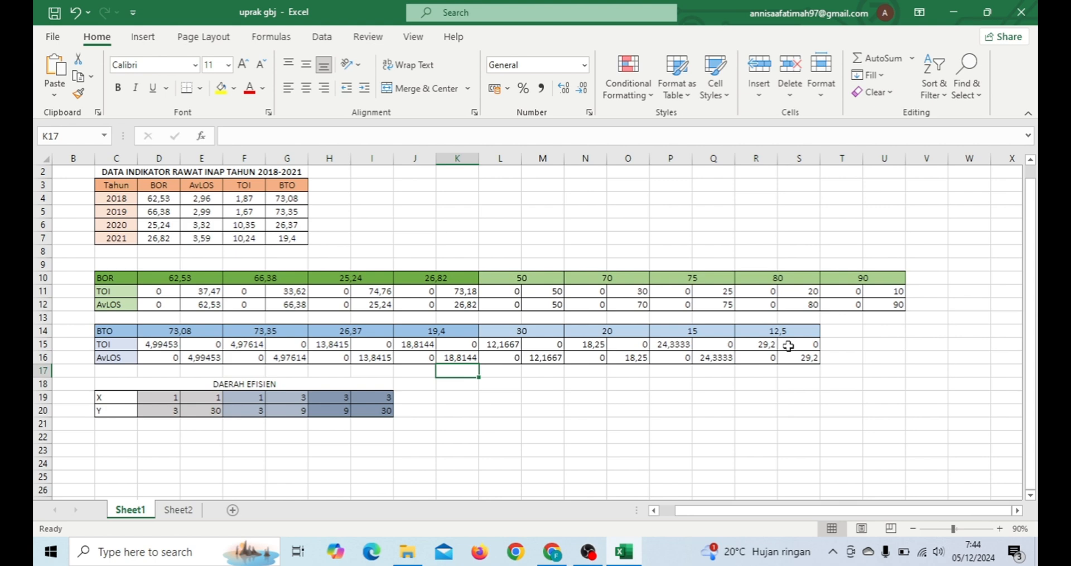
# Step: Insert a scatter chart with straight lines and markers from the TOI and AvLOS values for BOR 50 to 90 (L11:U12)
pyautogui.scroll(1, 788, 345)
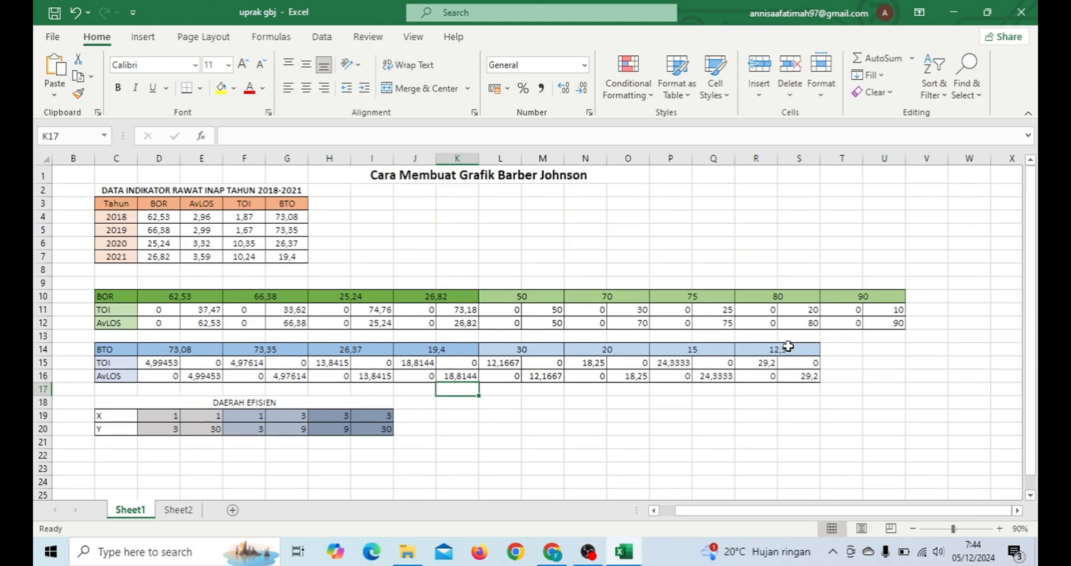
pyautogui.click(70, 299)
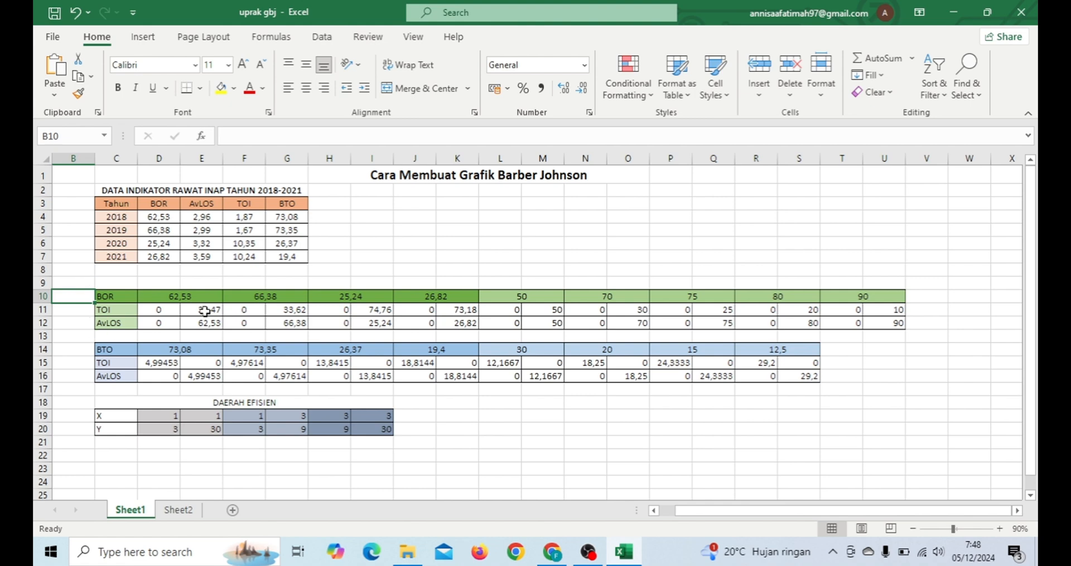
pyautogui.click(508, 310)
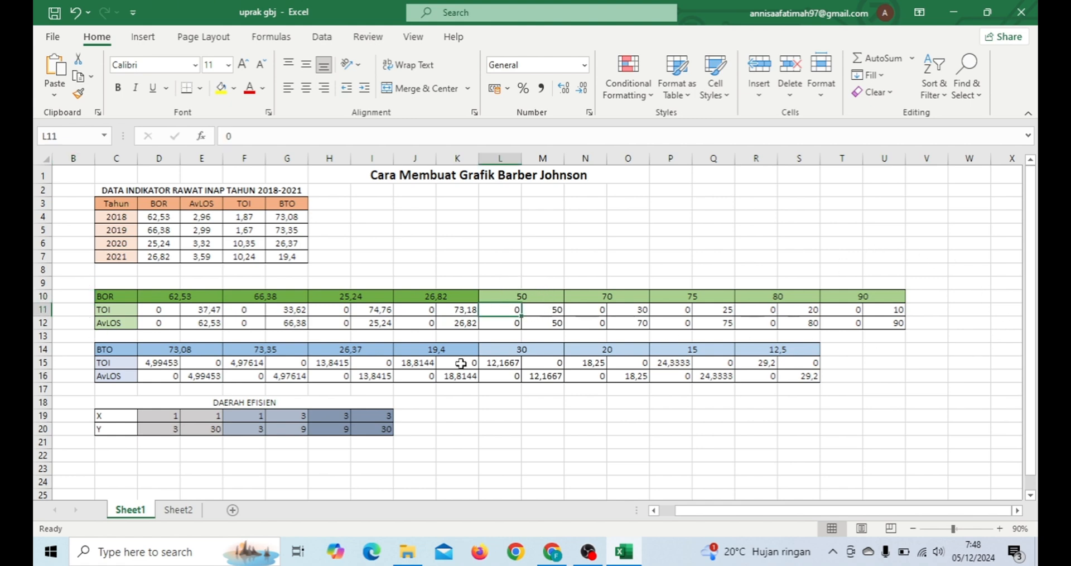
pyautogui.moveTo(492, 309); pyautogui.dragTo(895, 322)
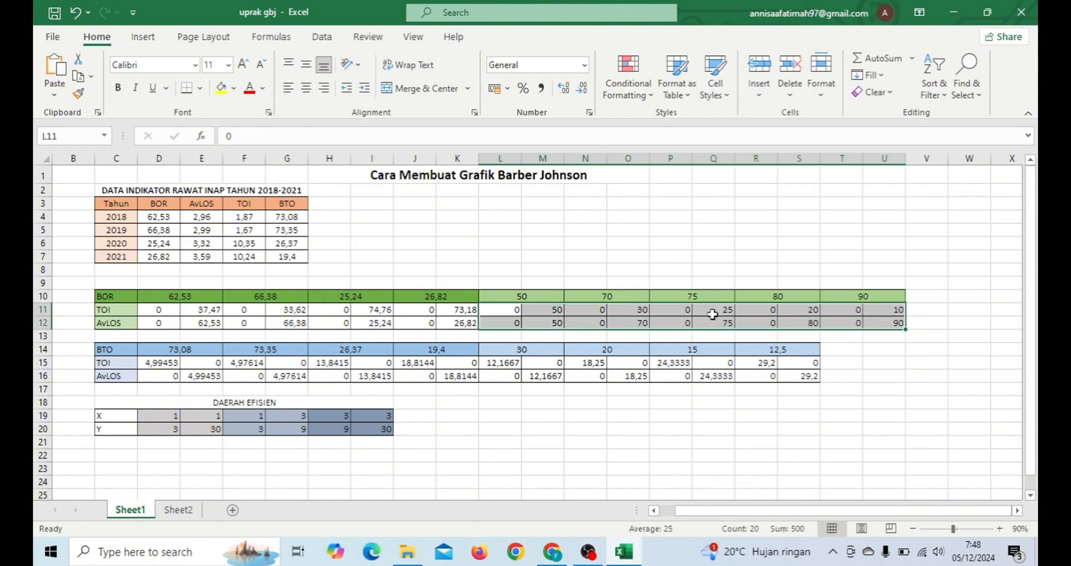
pyautogui.click(144, 39)
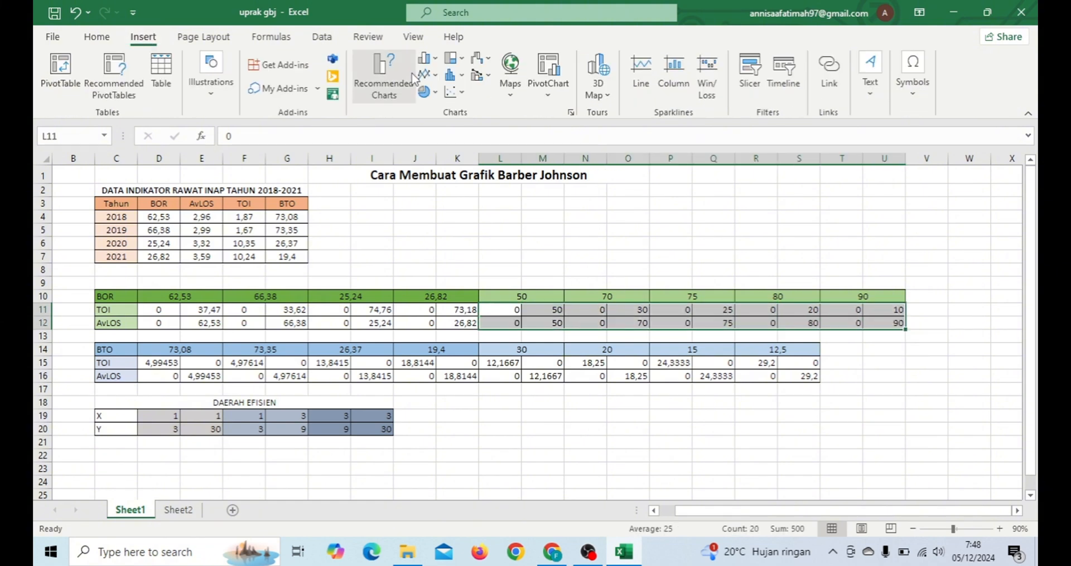
pyautogui.click(464, 94)
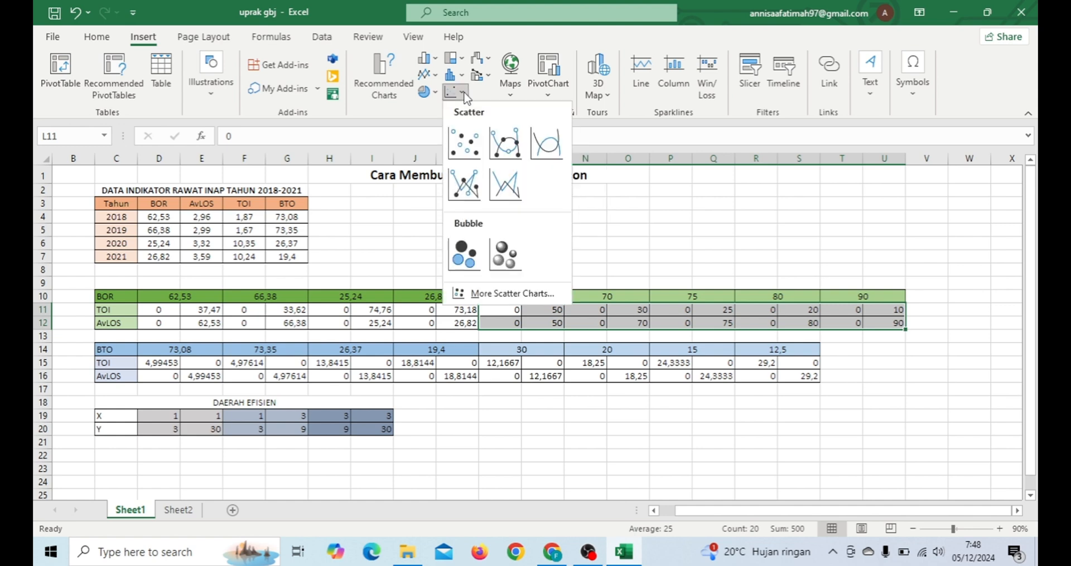
pyautogui.click(463, 189)
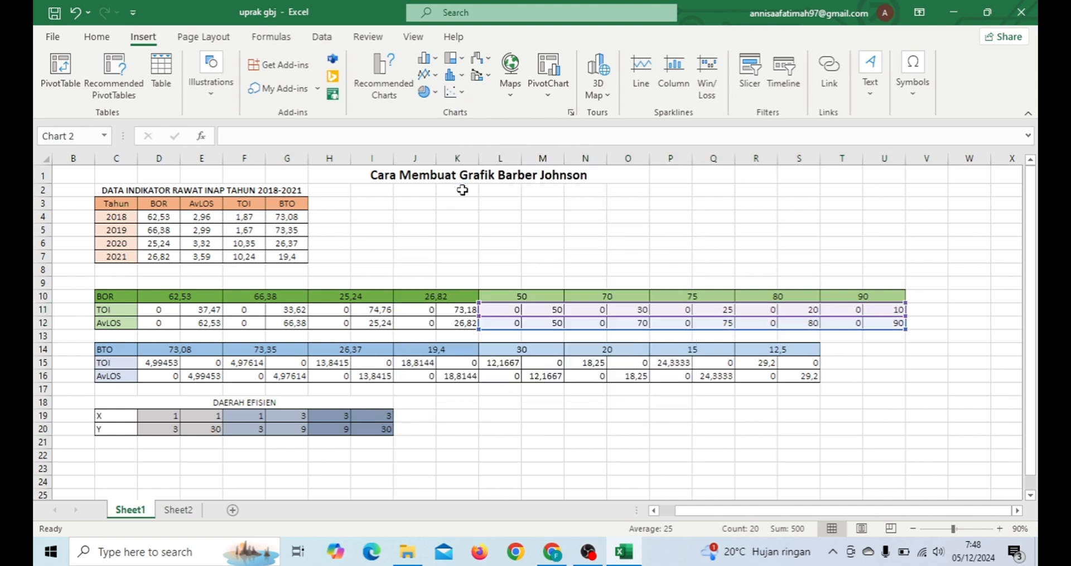
# Step: Move the new chart off the data into the empty area below the BTO table
pyautogui.scroll(-2, 637, 219)
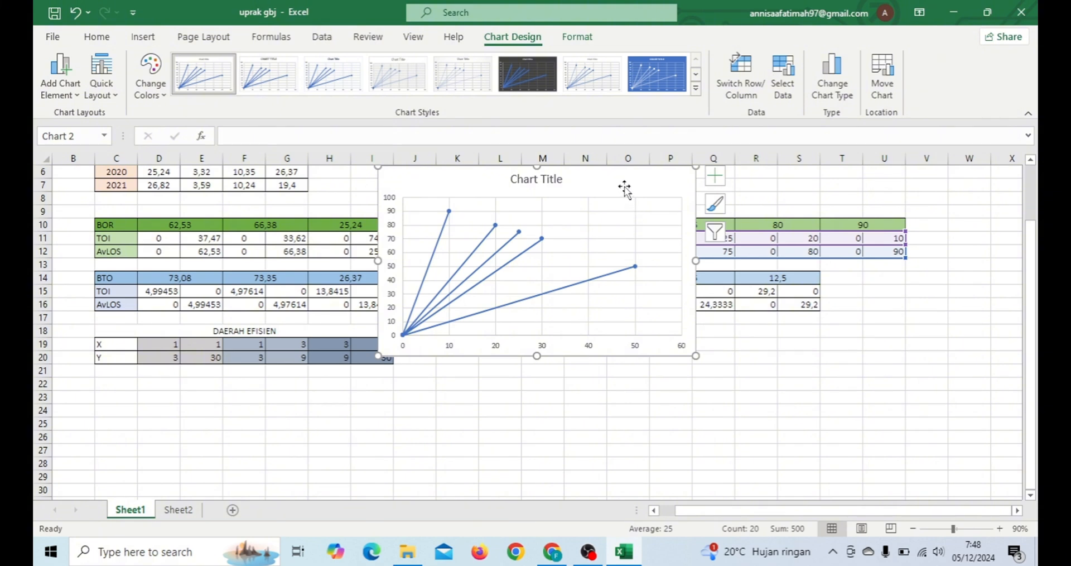
pyautogui.moveTo(626, 187); pyautogui.dragTo(684, 331)
pyautogui.scroll(-2, 683, 331)
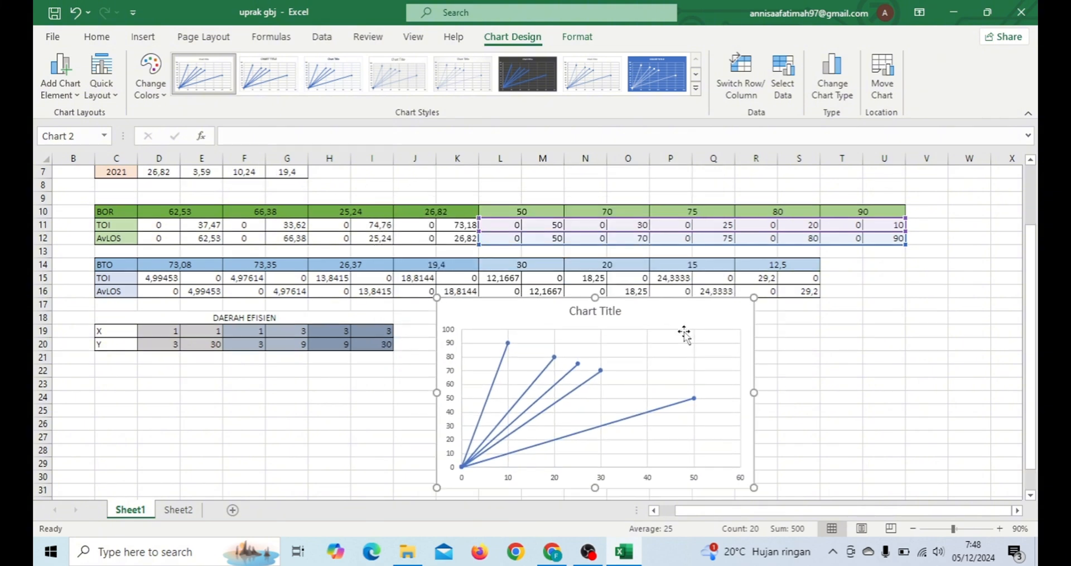
pyautogui.moveTo(679, 273); pyautogui.dragTo(655, 279)
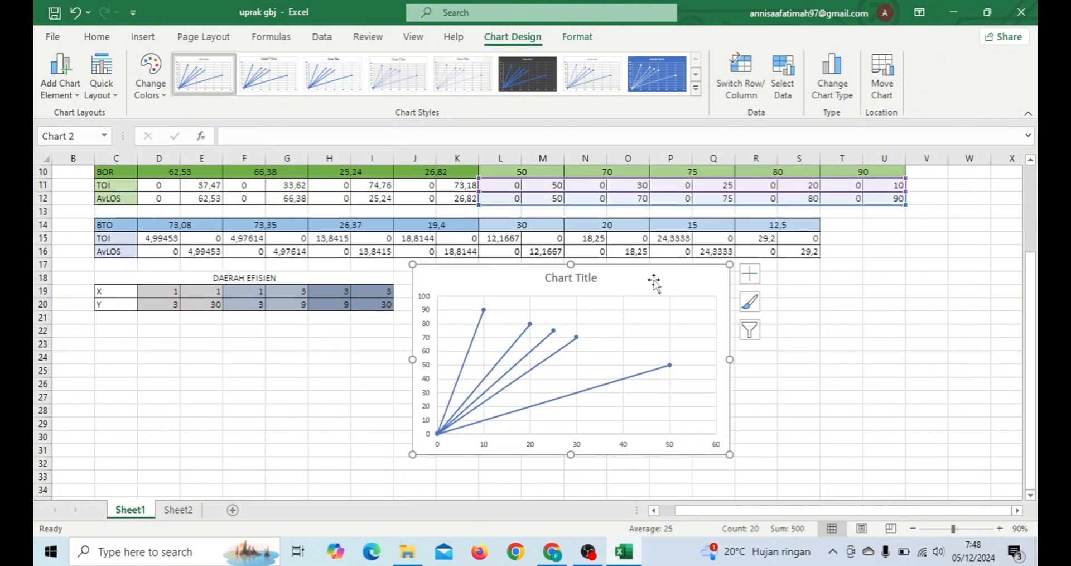
# Step: Move the chart to Sheet2 as an embedded object
pyautogui.rightClick(625, 284)
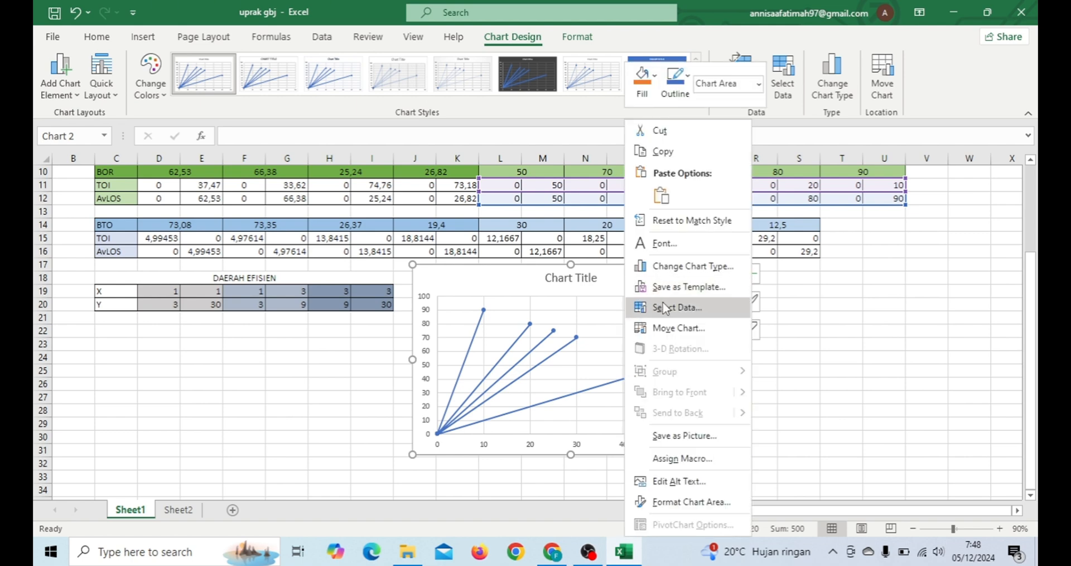
pyautogui.click(610, 284)
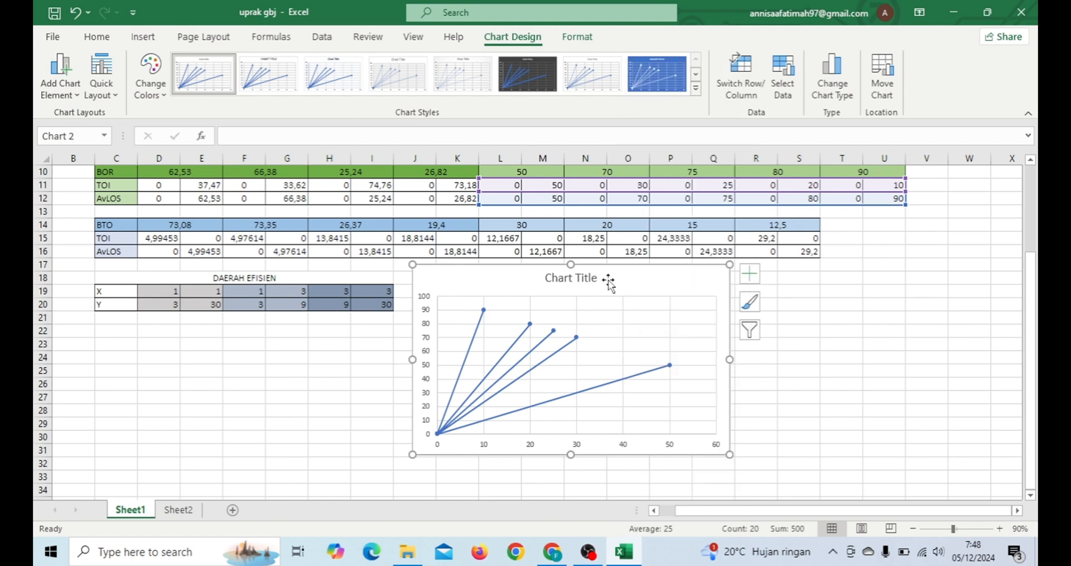
pyautogui.rightClick(608, 279)
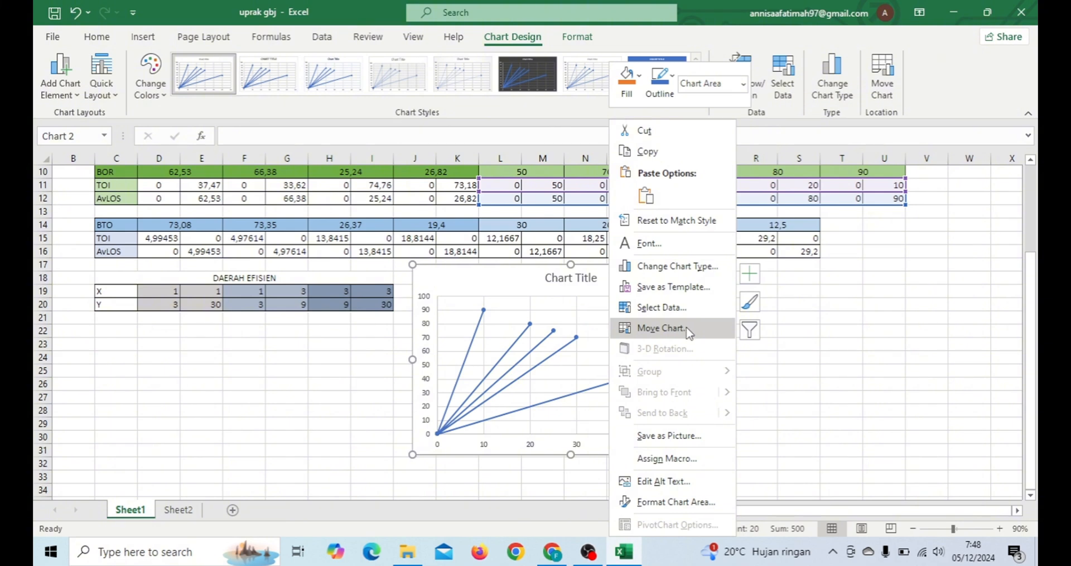
pyautogui.click(660, 328)
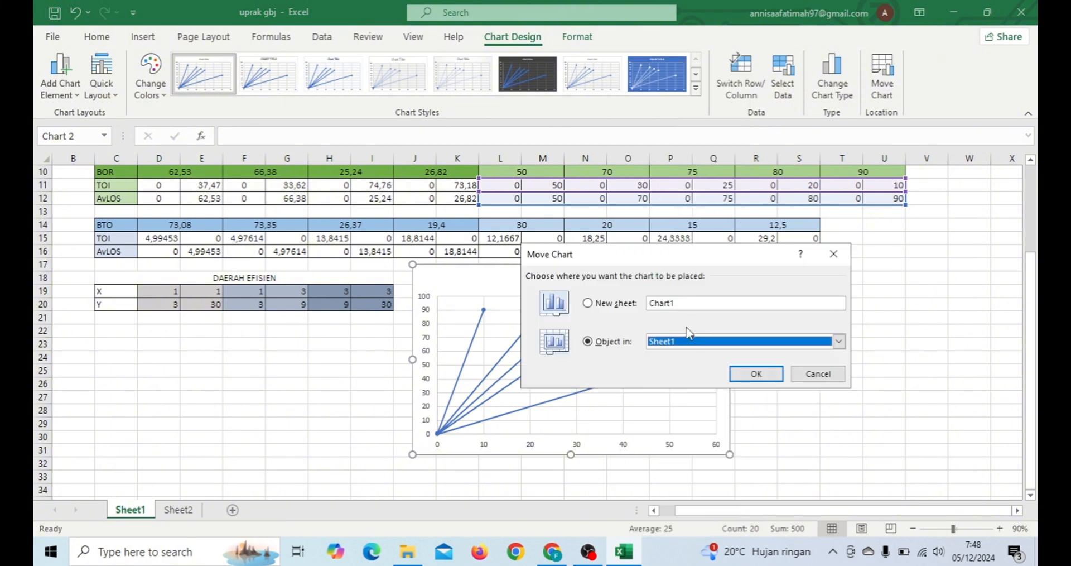
pyautogui.click(838, 342)
pyautogui.click(778, 363)
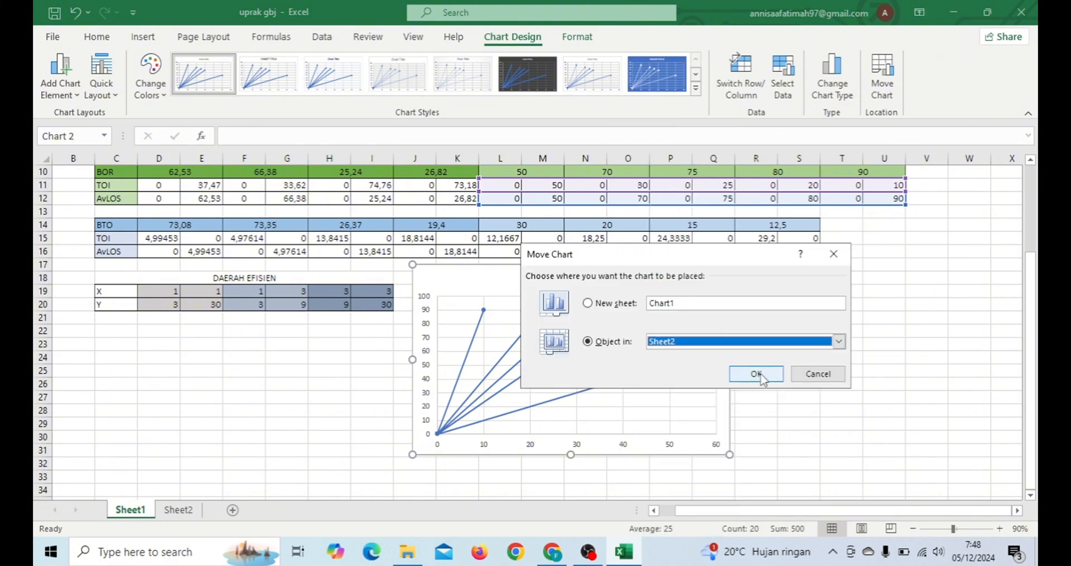
pyautogui.click(759, 373)
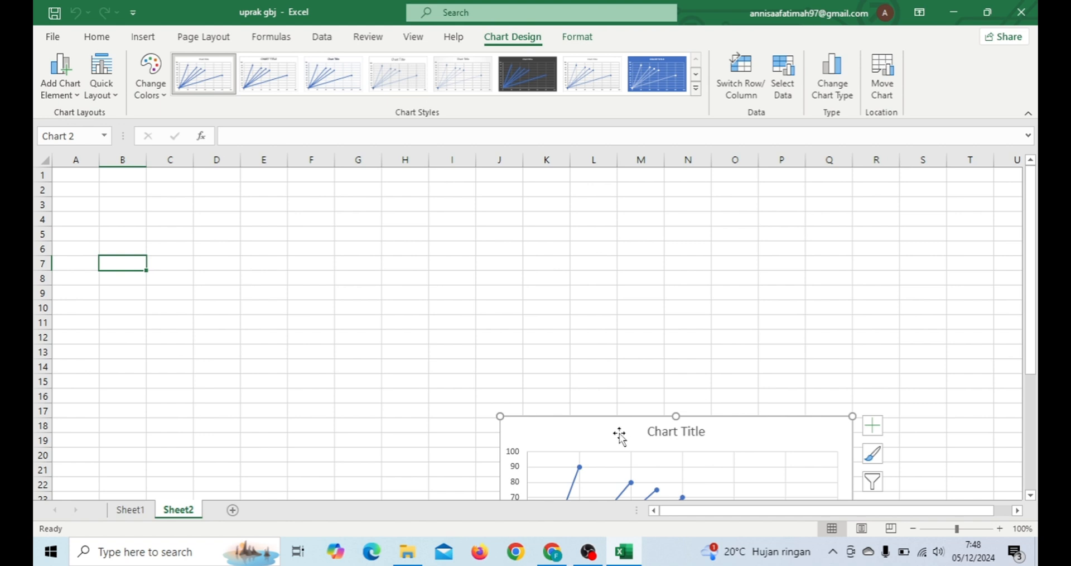
# Step: Place the chart on Sheet2 starting around cell C2 and enlarge it to reach about cell L19
pyautogui.moveTo(619, 437); pyautogui.dragTo(267, 198)
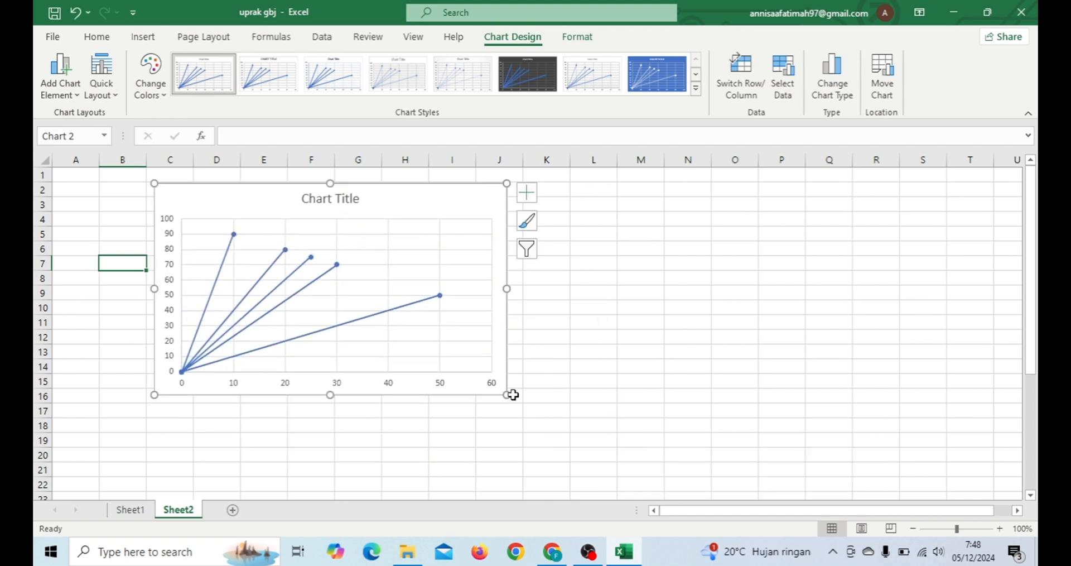
pyautogui.moveTo(507, 396); pyautogui.dragTo(613, 446)
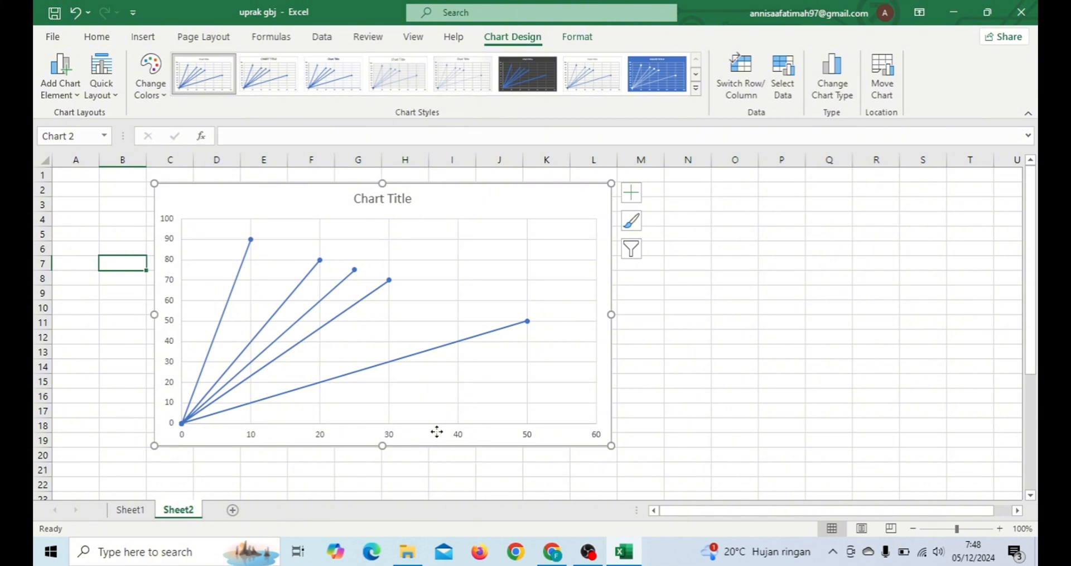
pyautogui.click(666, 383)
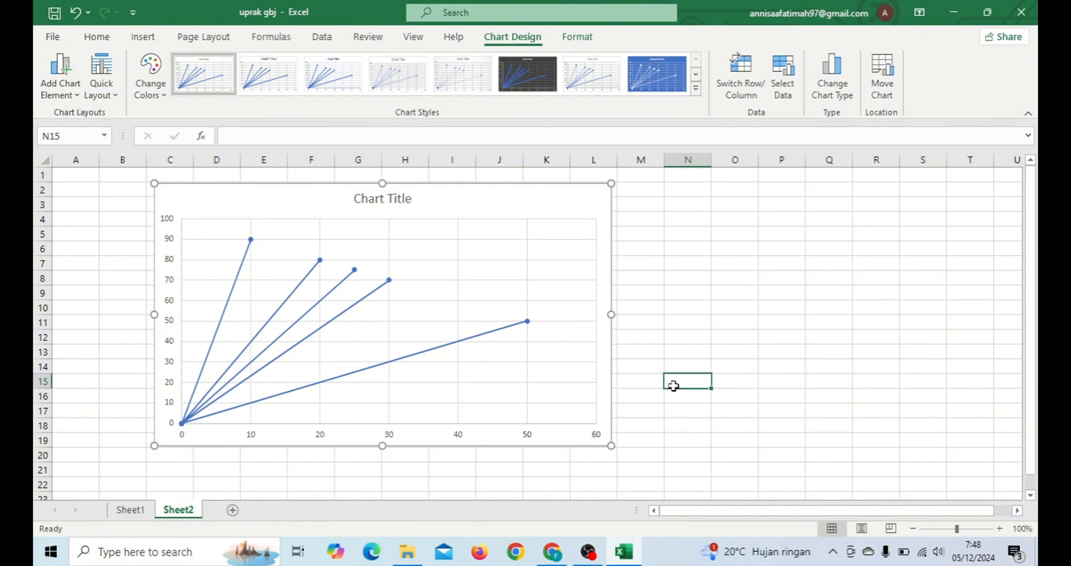
# Step: Set the maximum bound of the chart's horizontal axis to 20
pyautogui.click(438, 434)
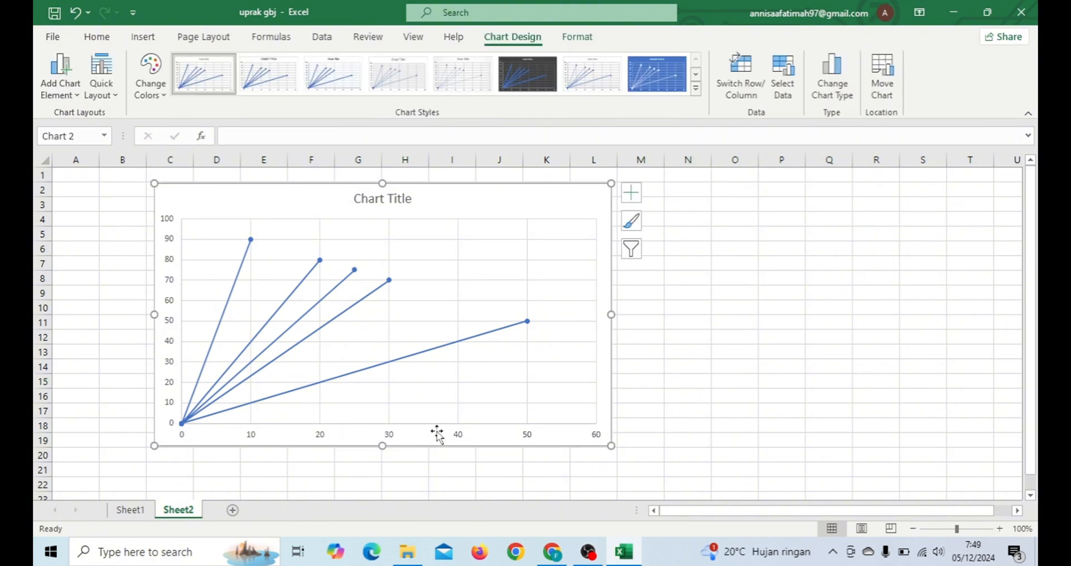
pyautogui.doubleClick(438, 434)
pyautogui.rightClick(438, 435)
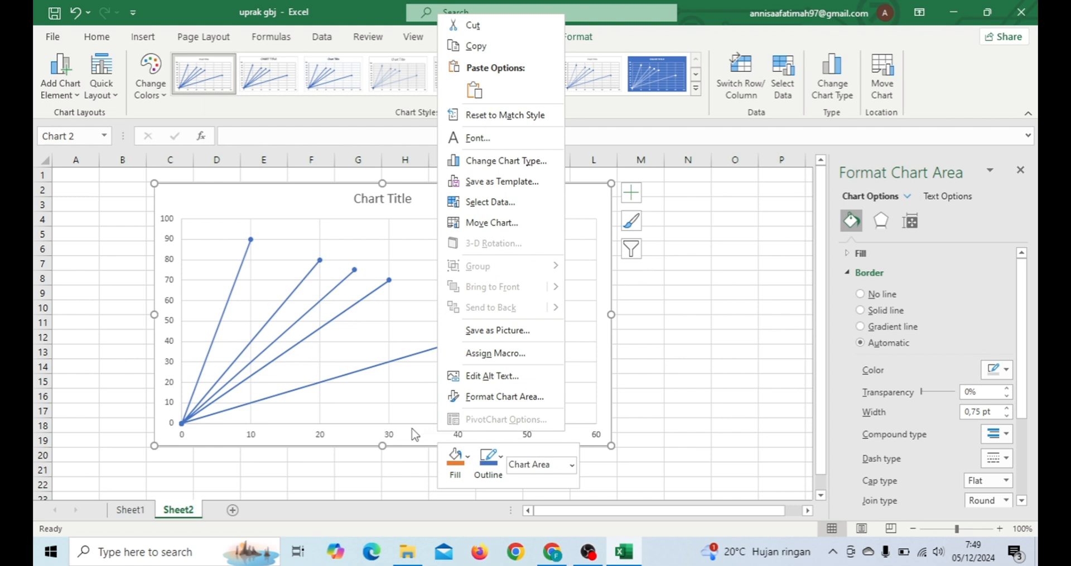
pyautogui.click(387, 441)
pyautogui.click(387, 441)
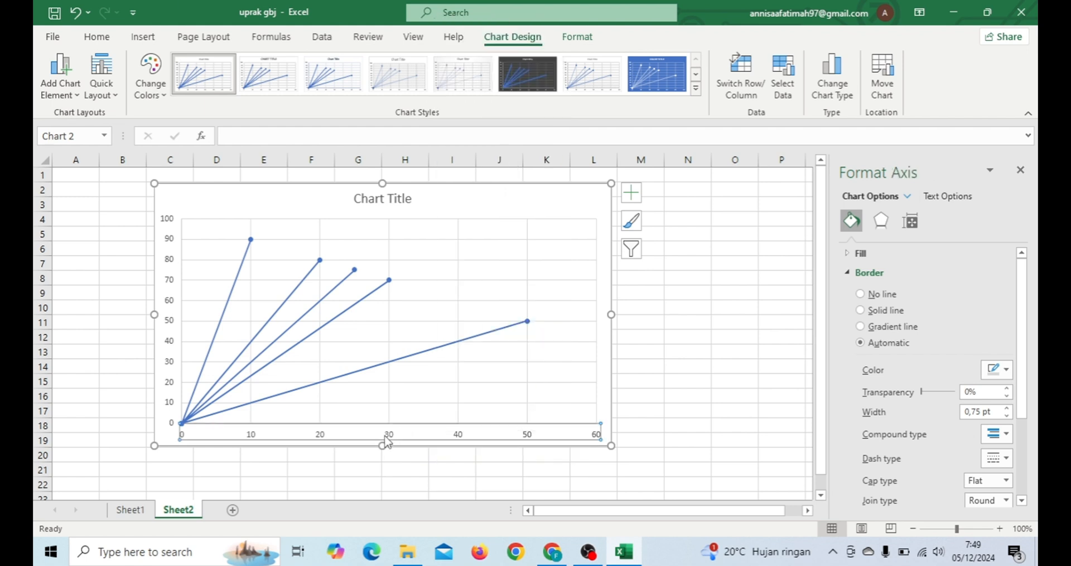
pyautogui.rightClick(387, 441)
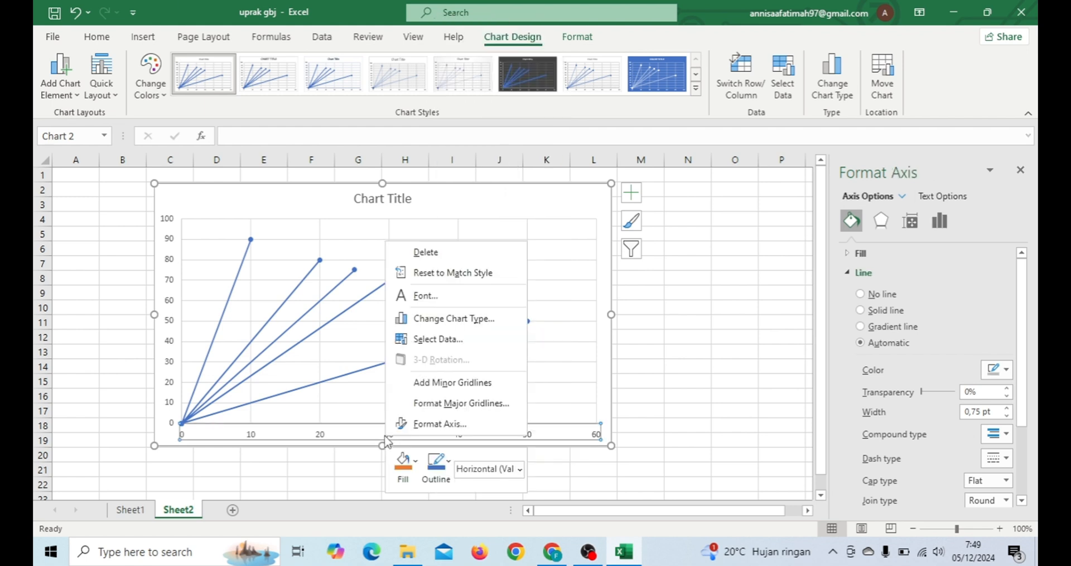
pyautogui.click(428, 424)
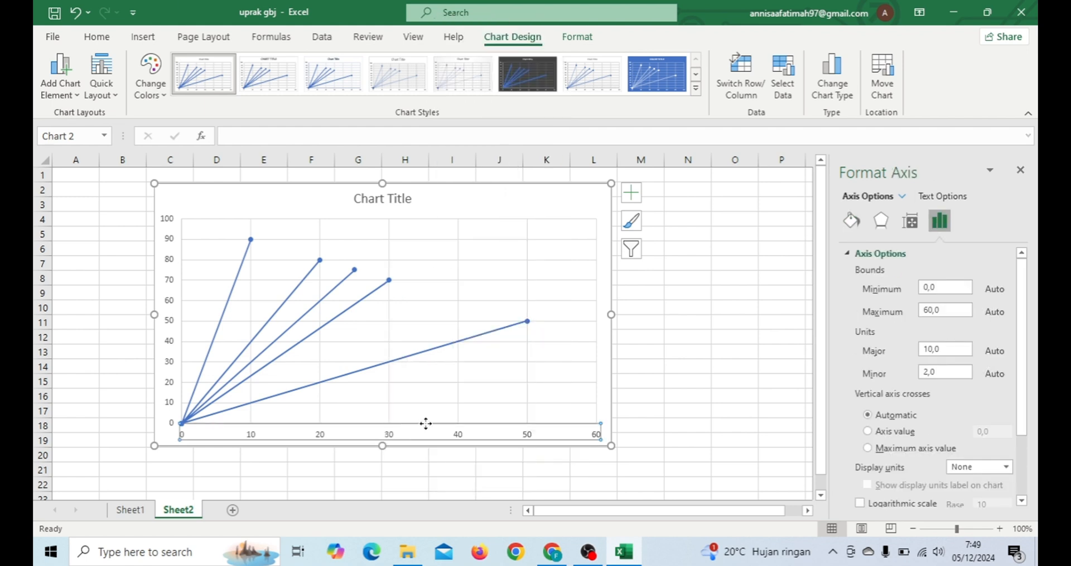
pyautogui.click(930, 310)
pyautogui.press('Return')
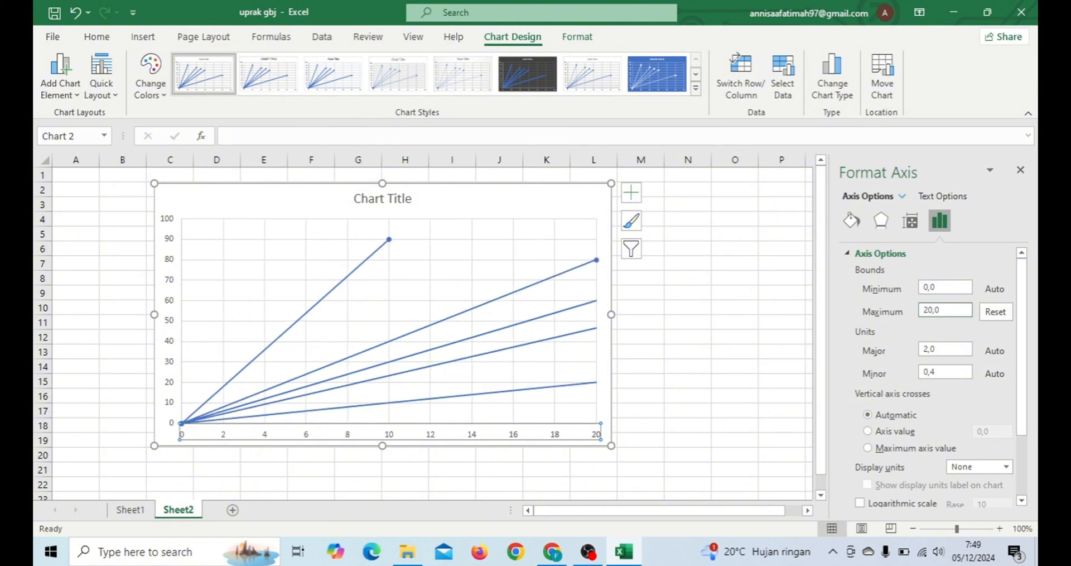
# Step: Set the horizontal axis major unit to 1 and close the axis formatting
pyautogui.click(928, 348)
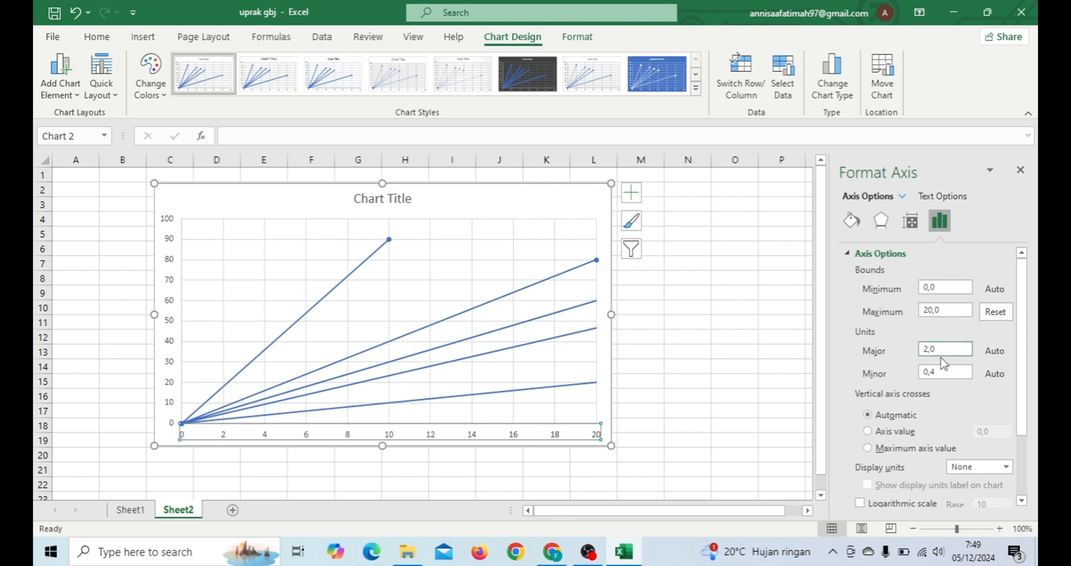
pyautogui.press('BackSpace')
pyautogui.press('Return')
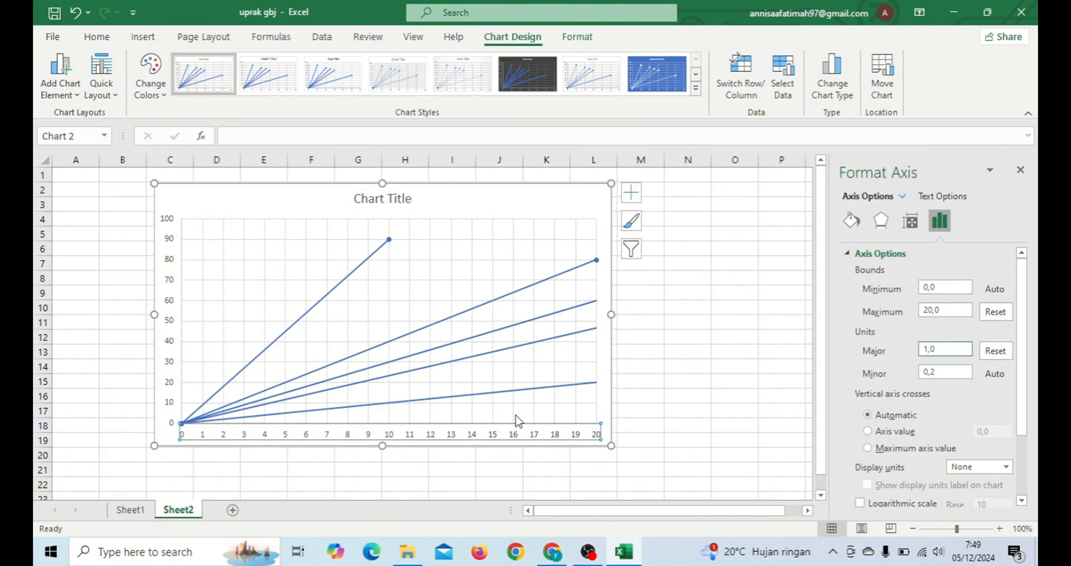
pyautogui.click(1018, 171)
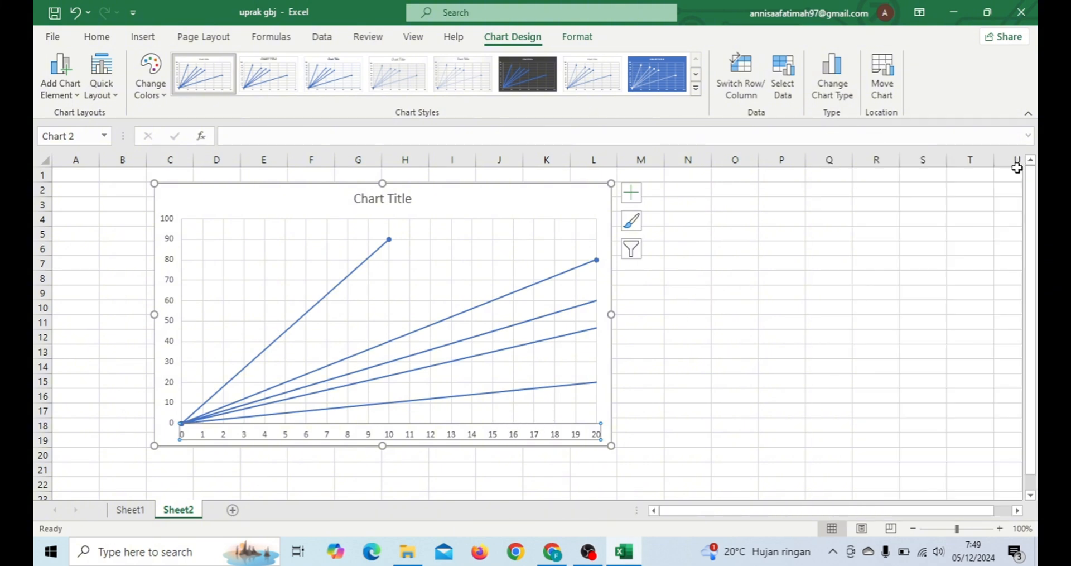
# Step: Set the maximum bound of the chart's vertical axis to 30
pyautogui.click(172, 304)
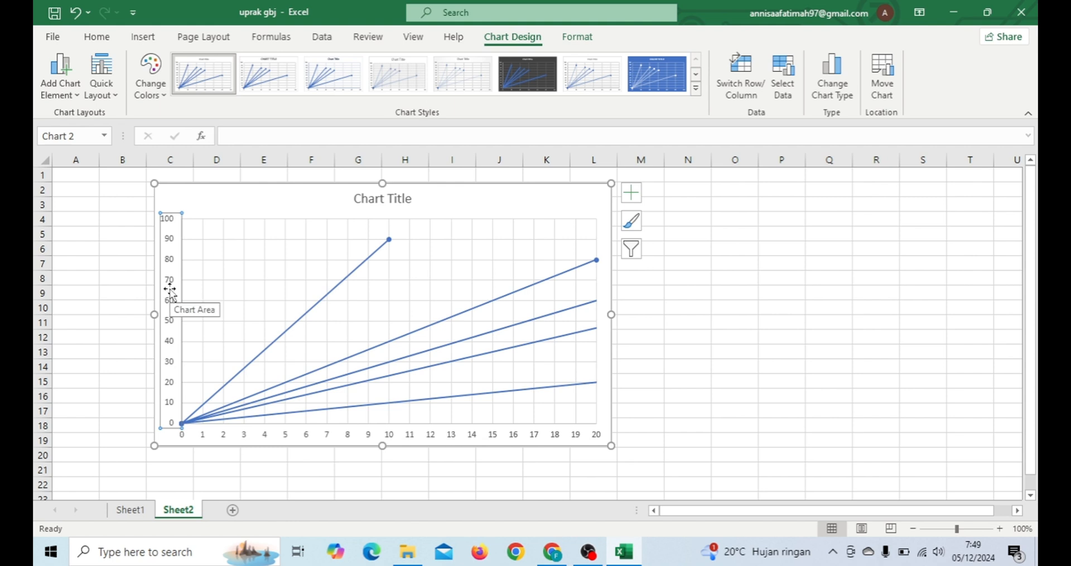
pyautogui.rightClick(170, 290)
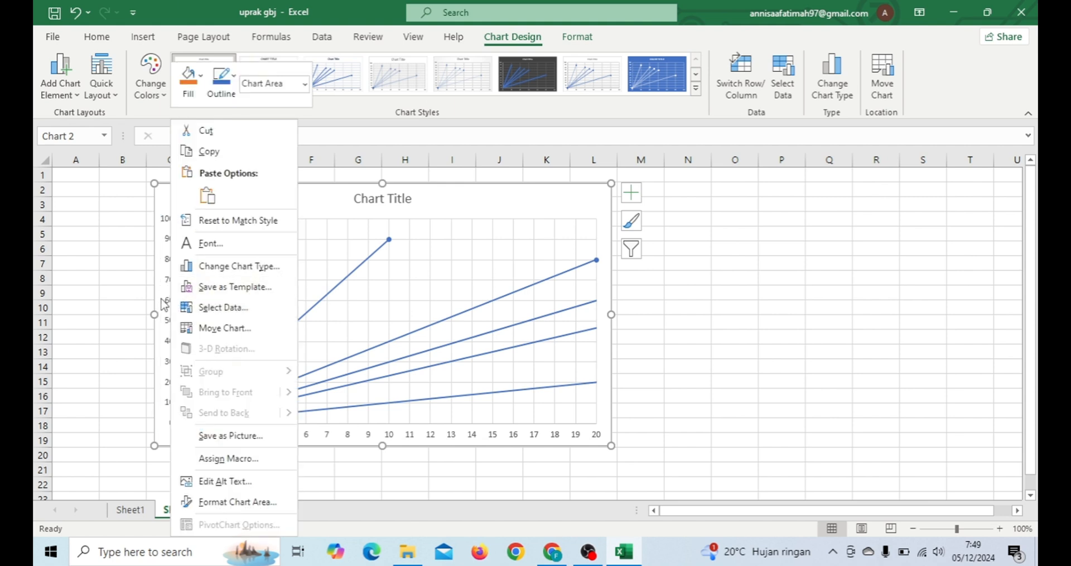
pyautogui.press('Escape')
pyautogui.rightClick(166, 300)
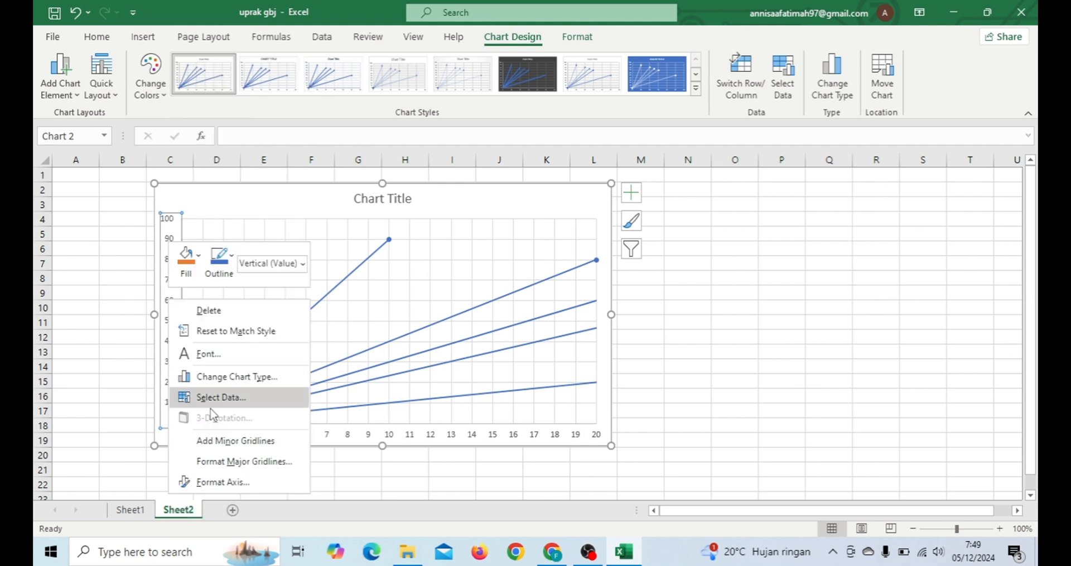
pyautogui.click(267, 483)
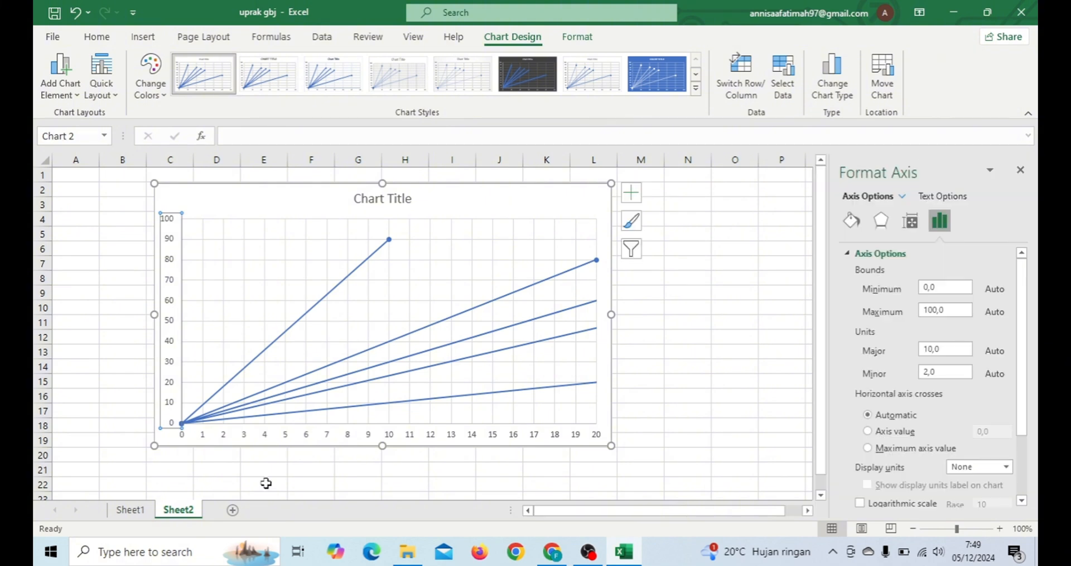
pyautogui.click(931, 309)
pyautogui.press('BackSpace')
pyautogui.press('BackSpace')
pyautogui.write('3')
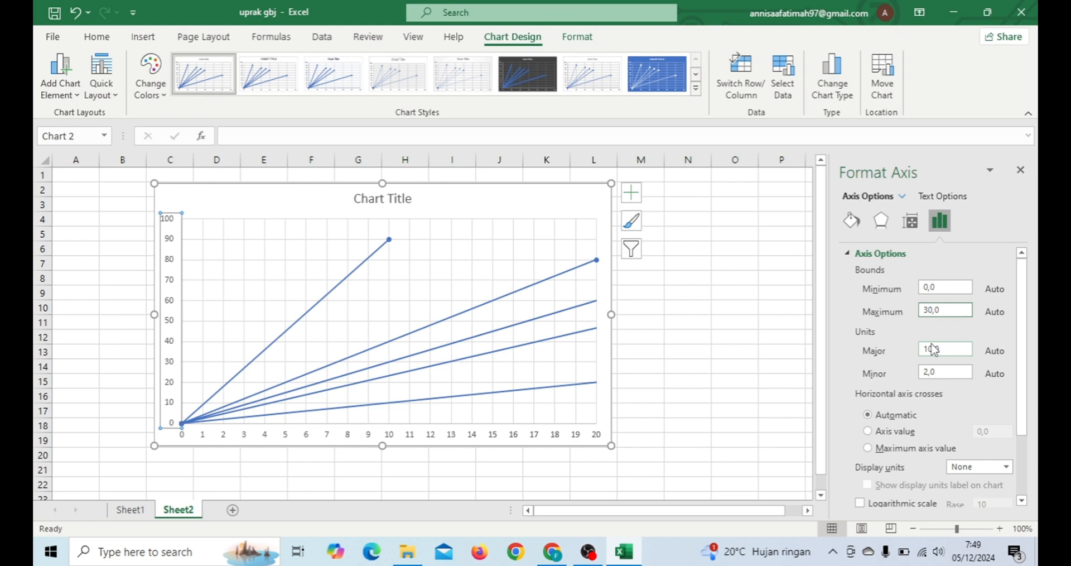
pyautogui.press('Return')
# Step: Set the vertical axis major unit to 2, close the axis formatting and deselect the chart
pyautogui.click(925, 348)
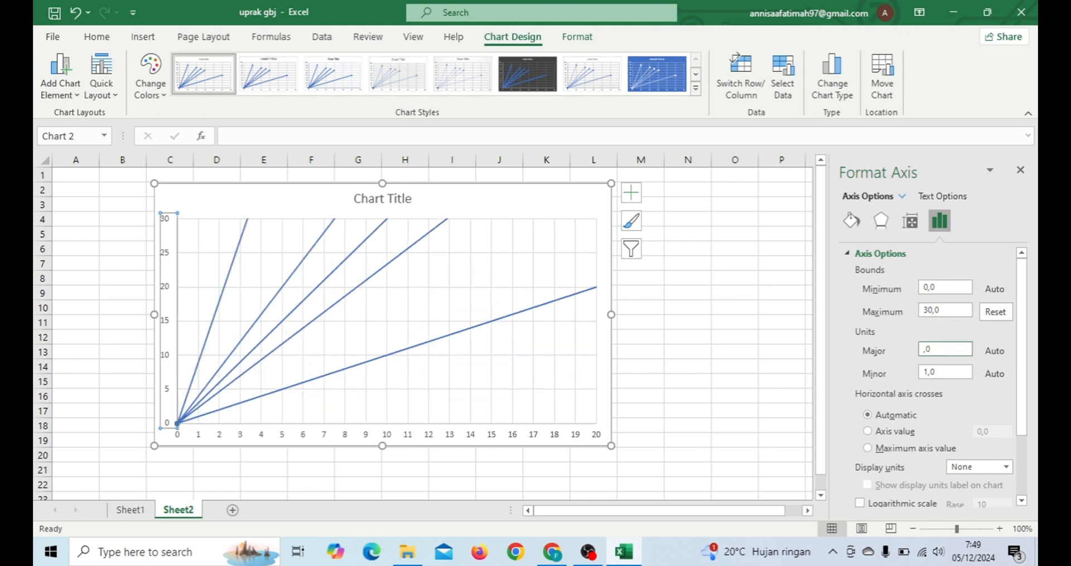
pyautogui.press('Return')
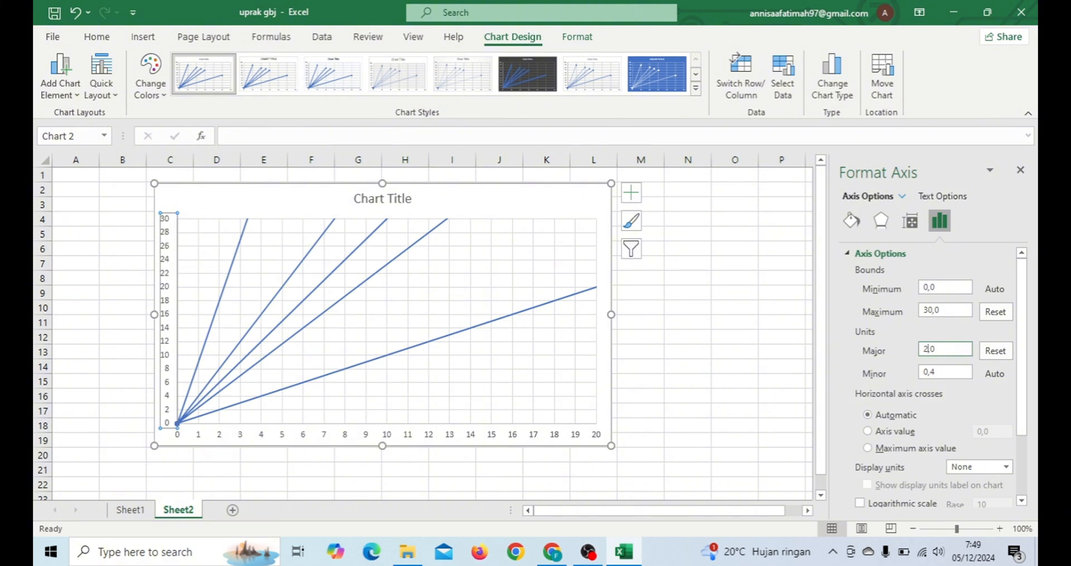
pyautogui.click(1021, 172)
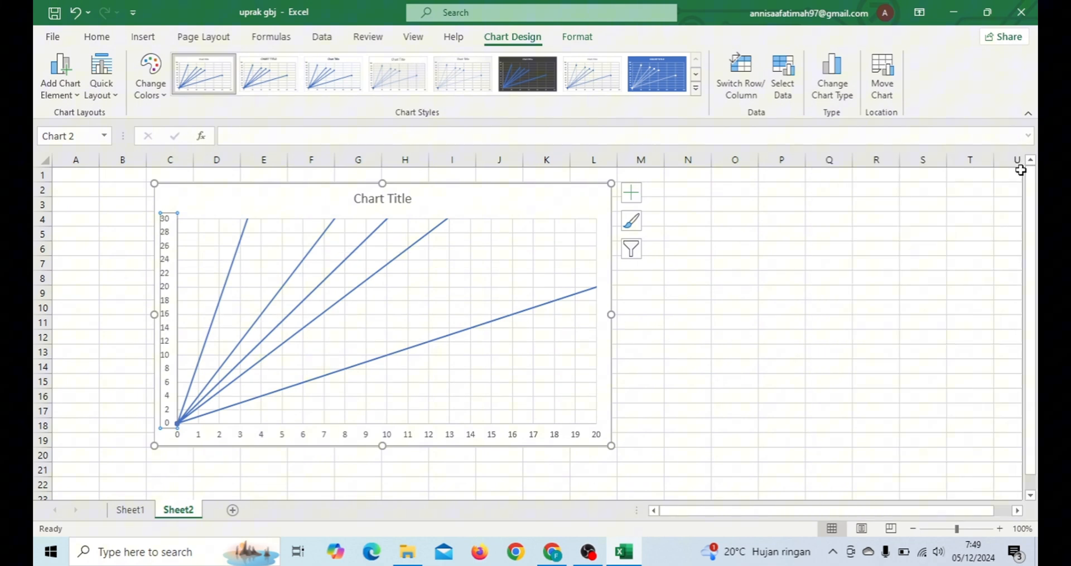
pyautogui.click(400, 272)
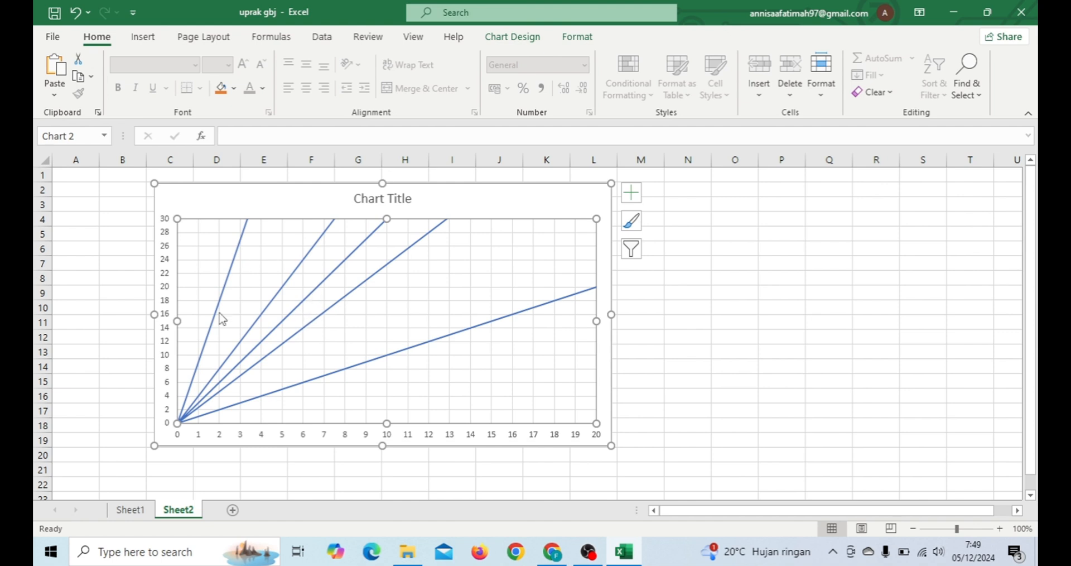
pyautogui.click(725, 289)
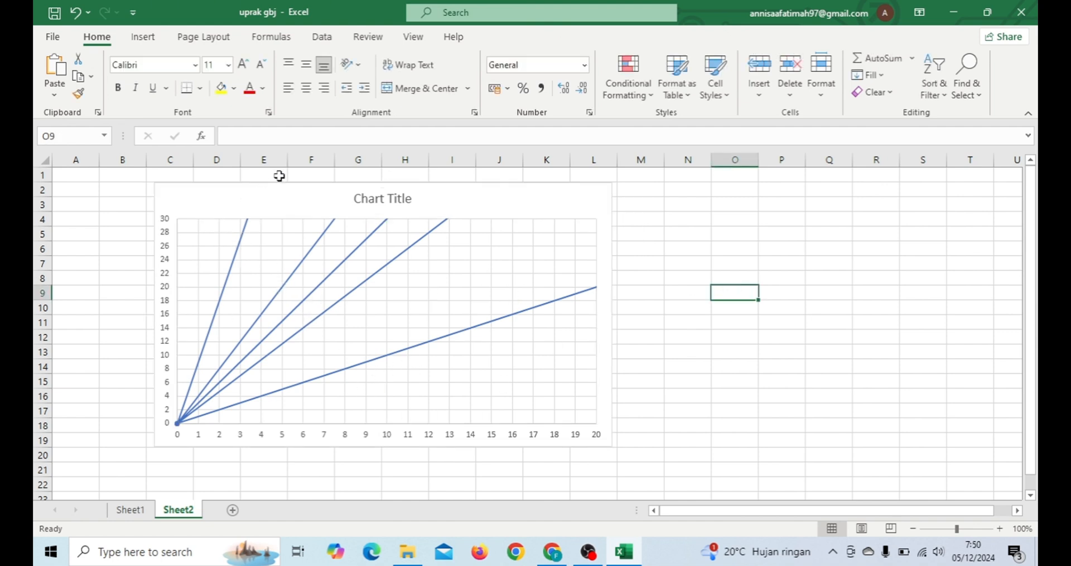
# Step: Add a text box about 1.96 cm wide over the chart's steepest line, reading "BOR 50%"
pyautogui.click(143, 37)
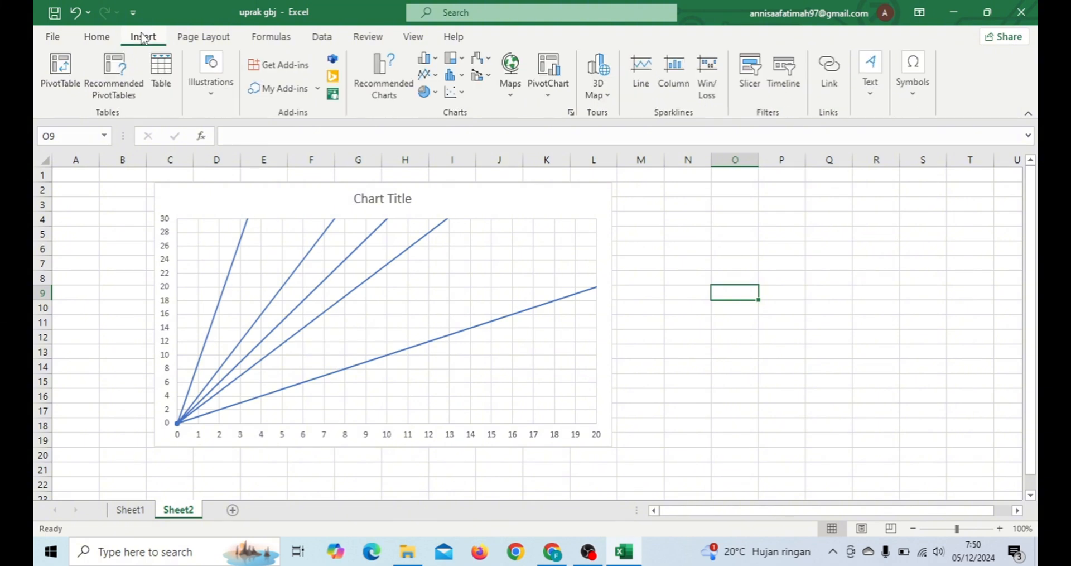
pyautogui.click(870, 90)
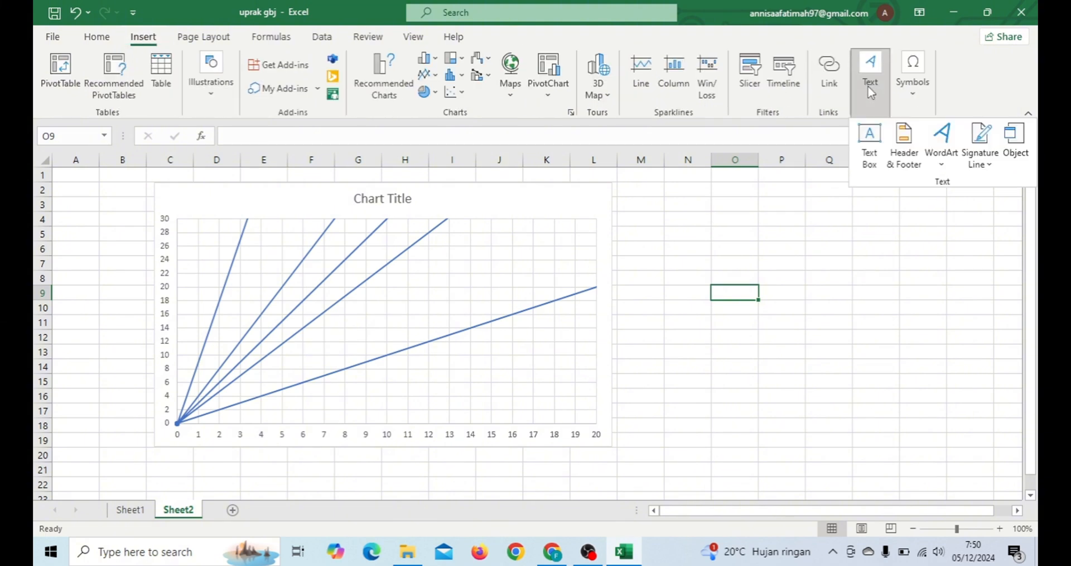
pyautogui.click(870, 144)
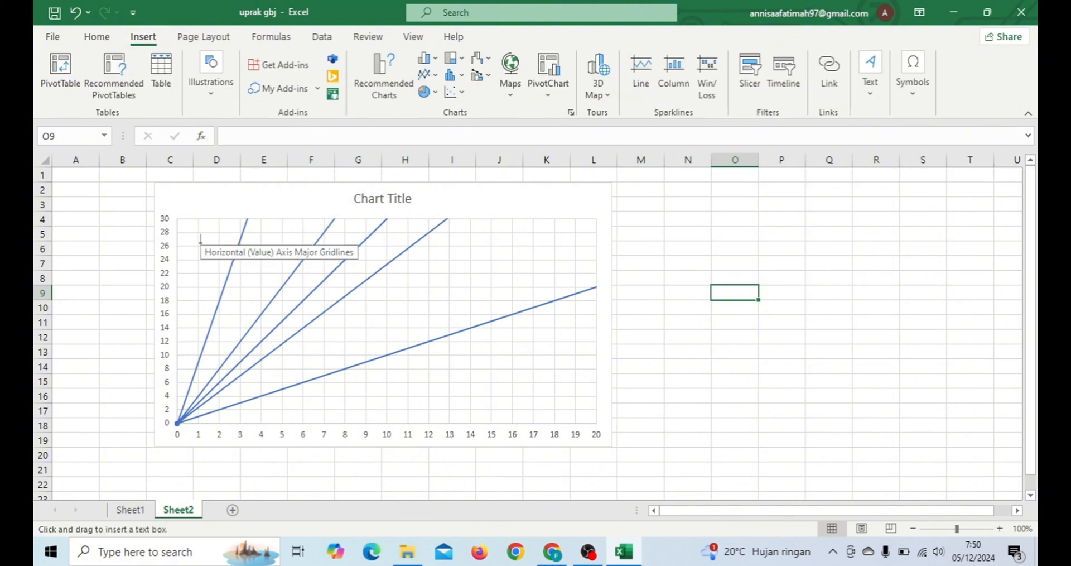
pyautogui.moveTo(201, 243); pyautogui.dragTo(265, 259)
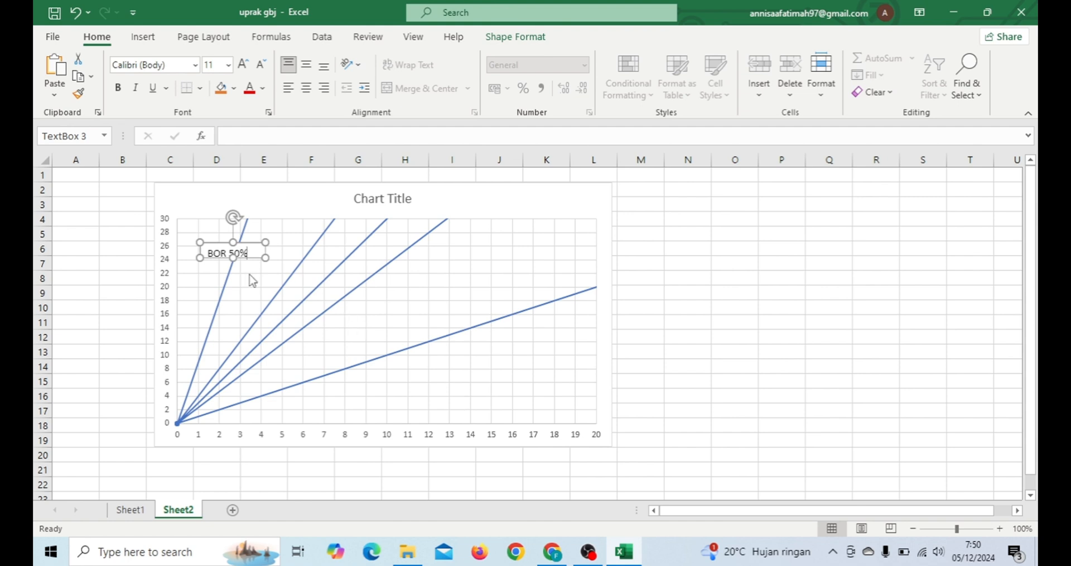
pyautogui.moveTo(265, 257); pyautogui.dragTo(255, 259)
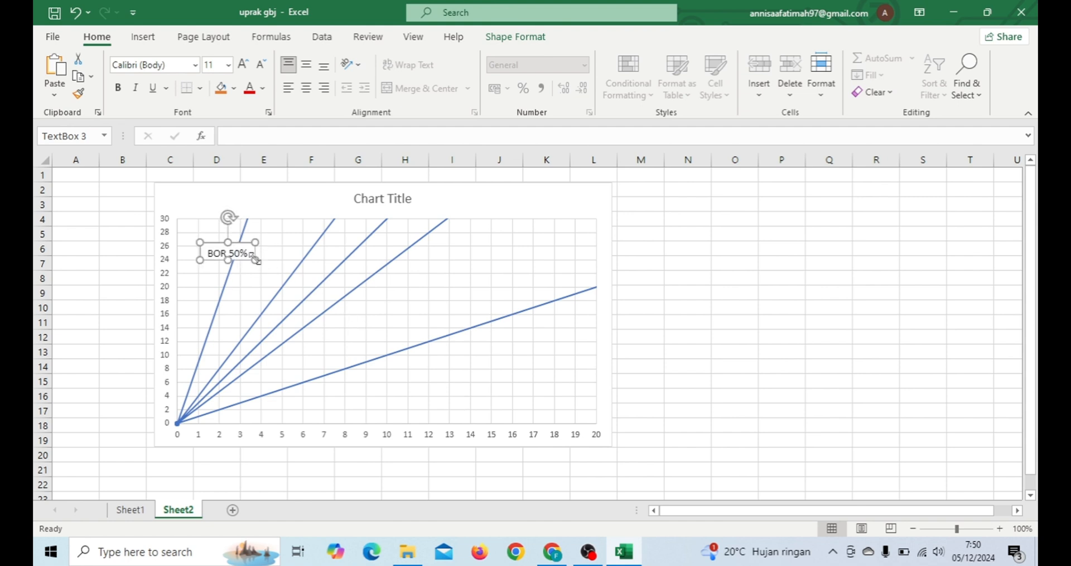
# Step: Remove the fill and outline from the "BOR 50%" text box
pyautogui.click(534, 38)
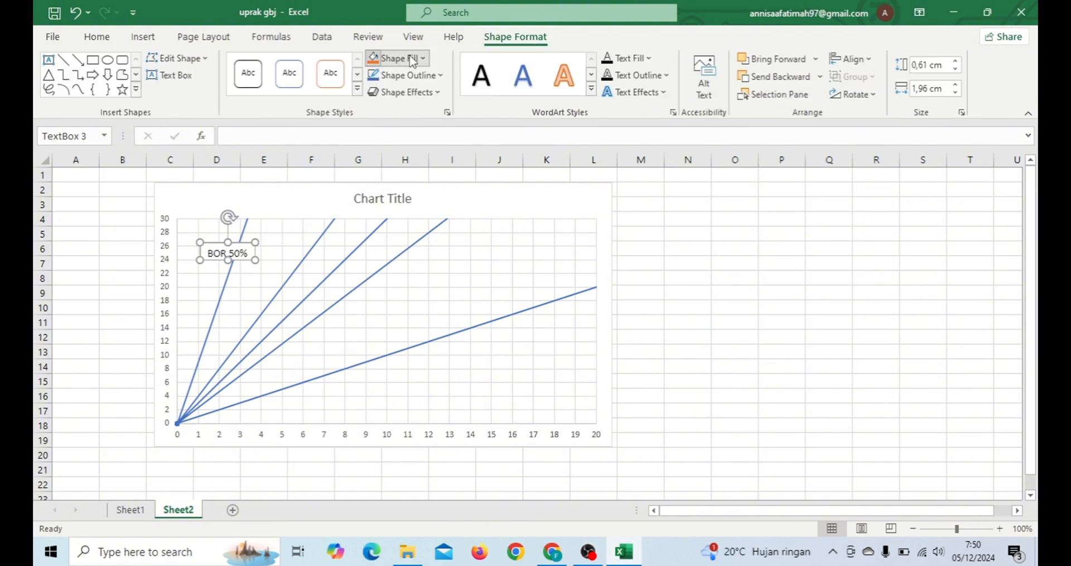
pyautogui.click(411, 59)
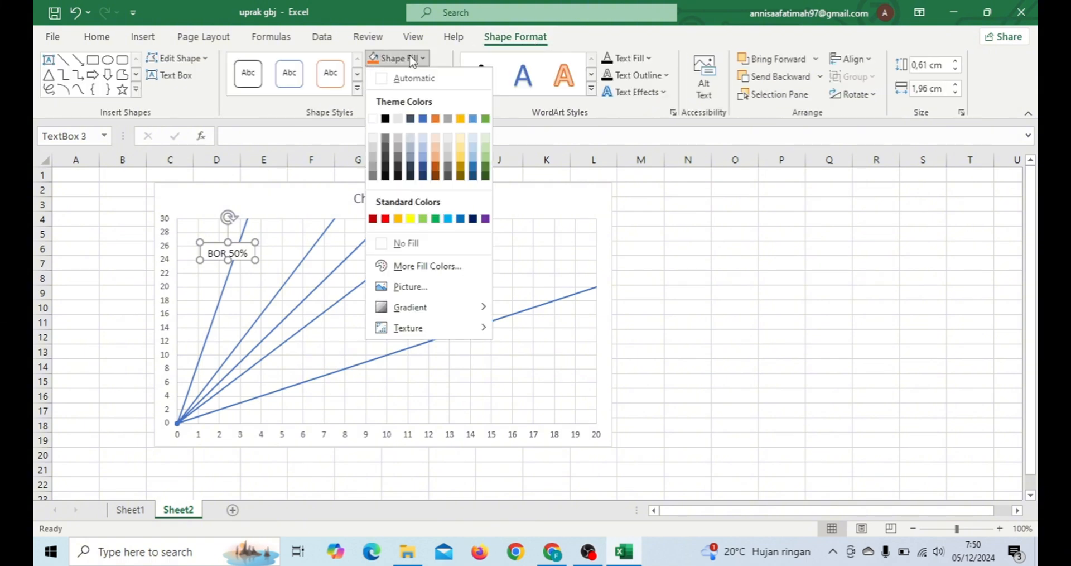
pyautogui.click(406, 243)
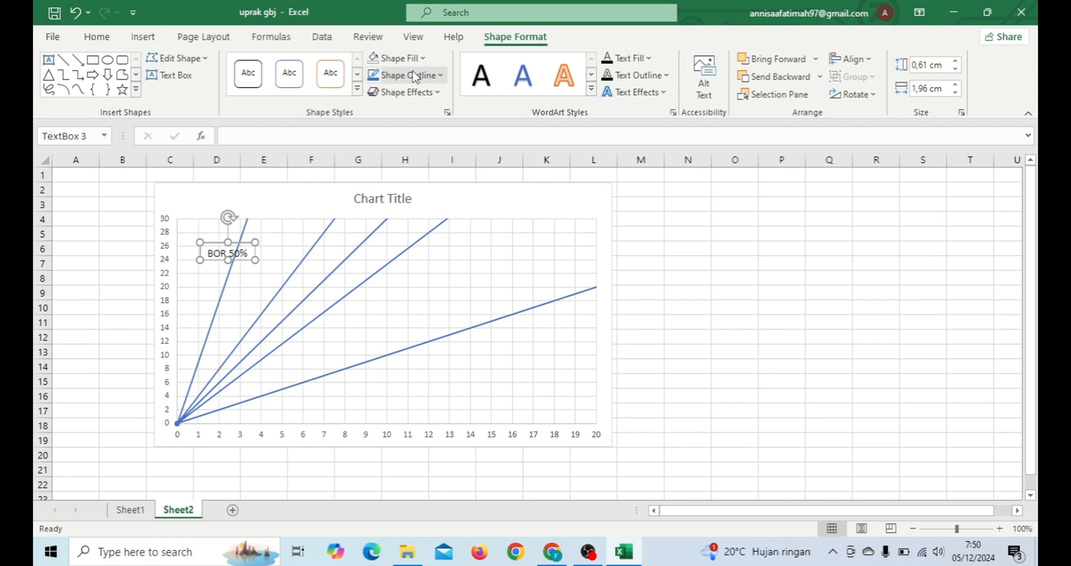
pyautogui.click(414, 76)
pyautogui.click(414, 260)
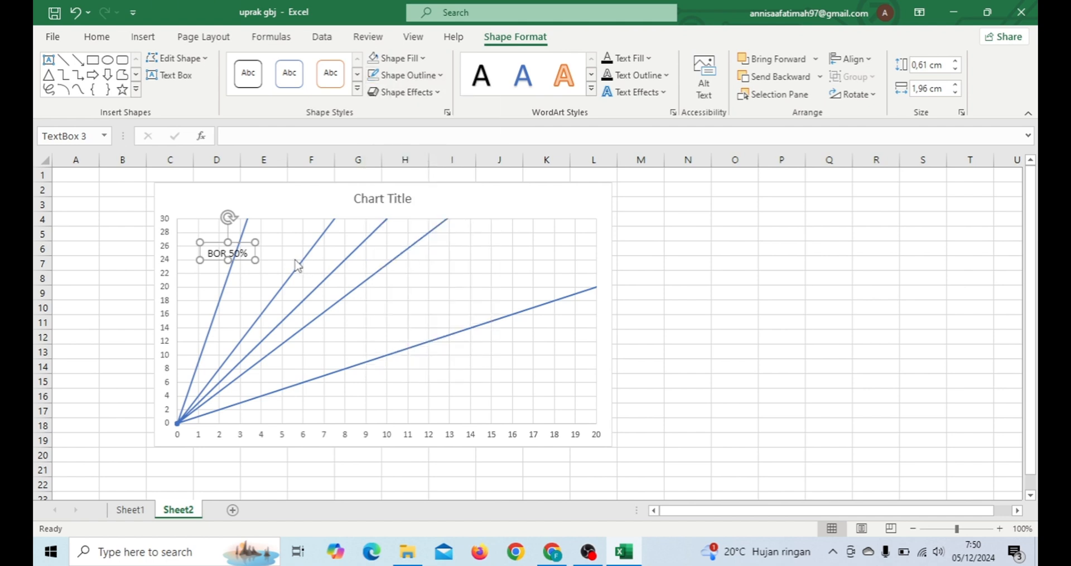
# Step: Move the "BOR 50%" label just above the lowest line and rotate it to follow that line's slope
pyautogui.moveTo(228, 216); pyautogui.dragTo(196, 238)
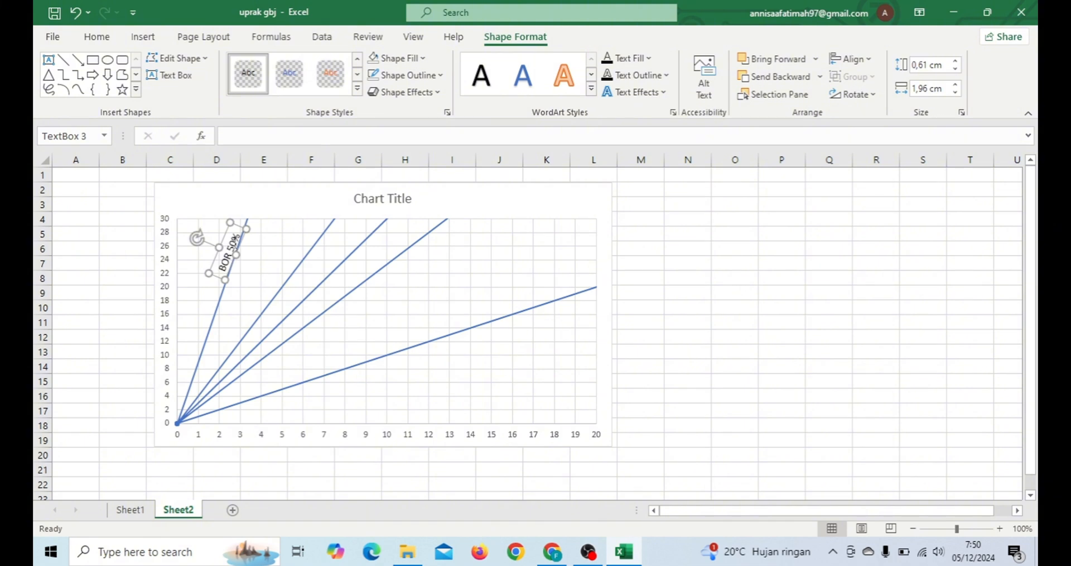
pyautogui.moveTo(241, 246); pyautogui.dragTo(456, 283)
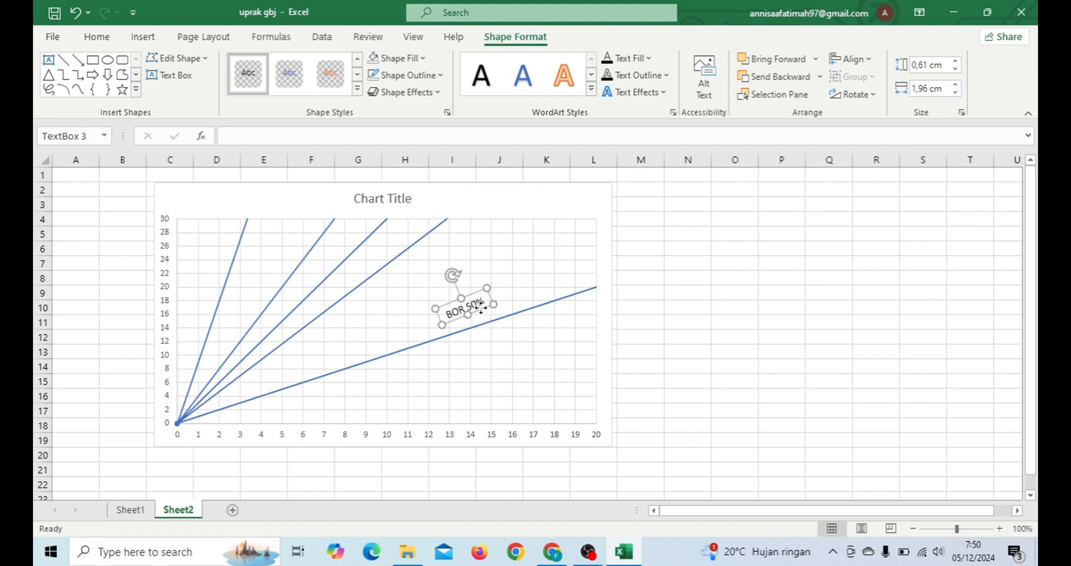
pyautogui.moveTo(479, 305); pyautogui.dragTo(487, 314)
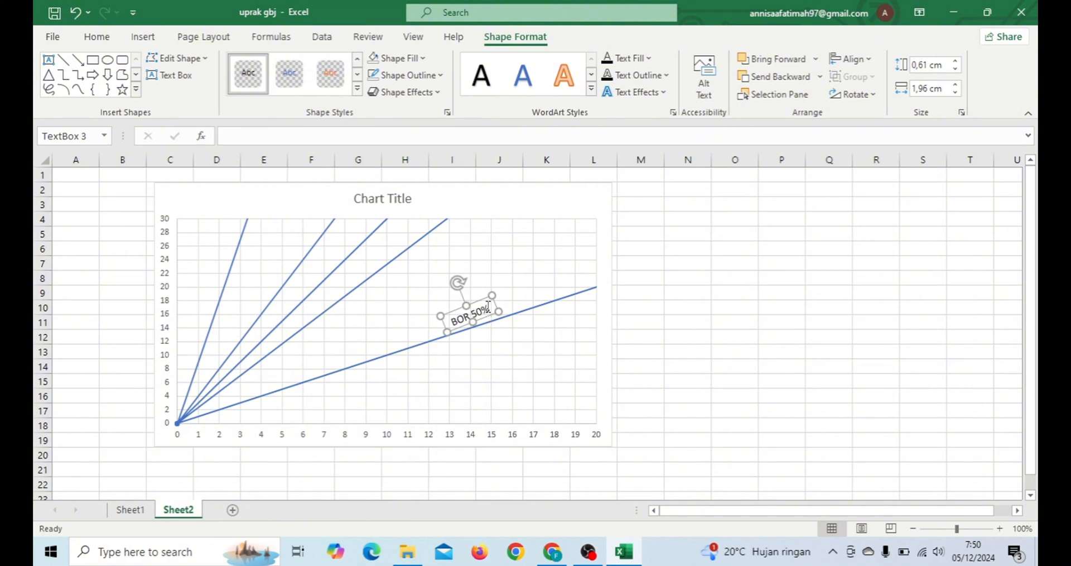
# Step: Duplicate the label, place and rotate the copy along the second-lowest line, and change its text to "BOR 70%"
pyautogui.hotkey('ctrl', 'd')
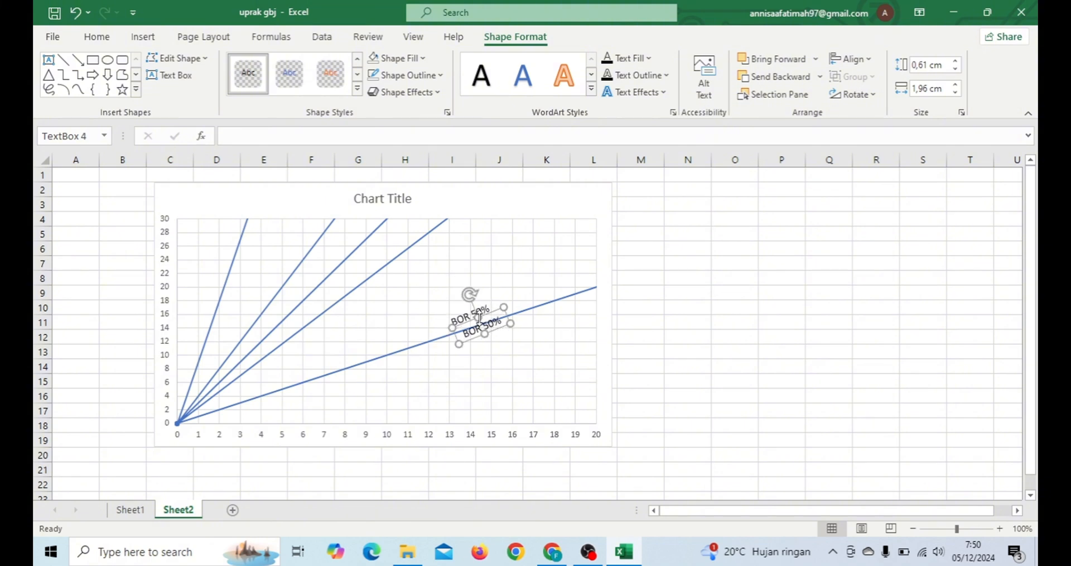
pyautogui.moveTo(496, 327); pyautogui.dragTo(381, 273)
pyautogui.moveTo(353, 241); pyautogui.dragTo(344, 245)
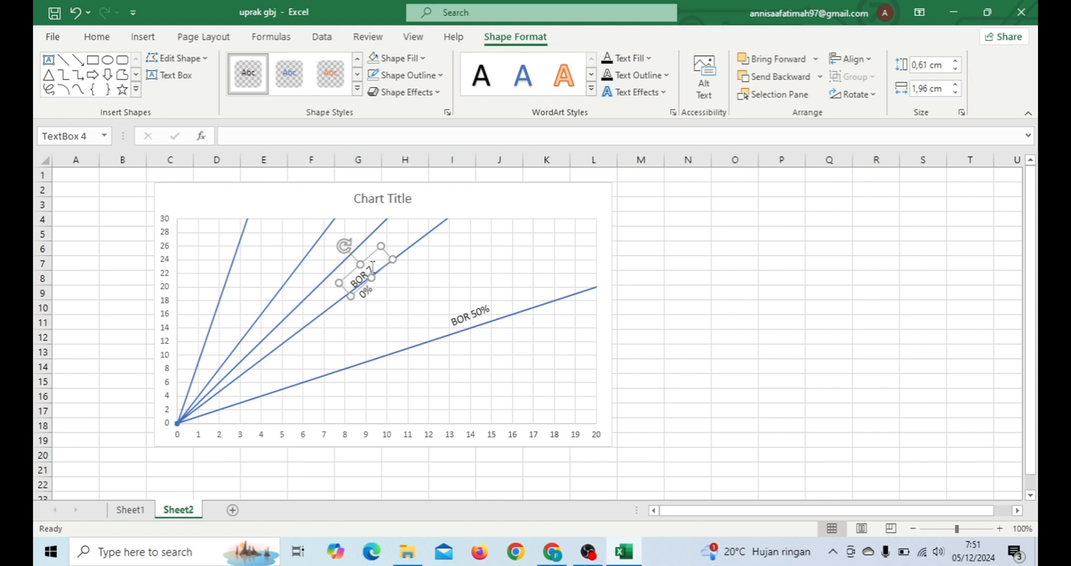
# Step: Paste another label copy along the middle line, change its text to "BOR 75%" and rotate it to match the slope
pyautogui.moveTo(366, 257); pyautogui.dragTo(339, 257)
pyautogui.hotkey('ctrl', 'v')
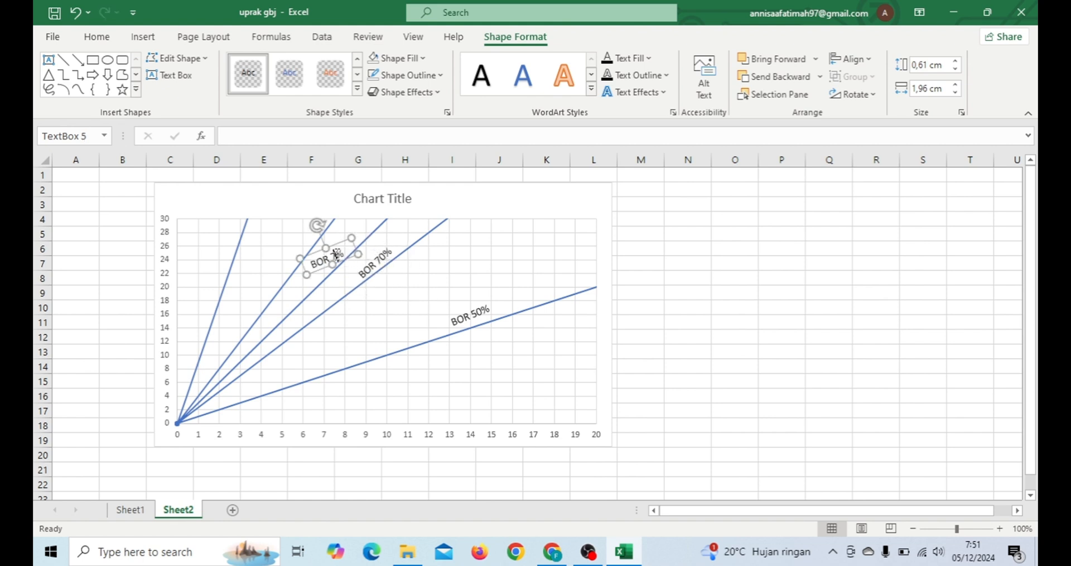
pyautogui.write('5')
pyautogui.moveTo(317, 226); pyautogui.dragTo(307, 234)
# Step: Add two more rotated label copies, "BOR 80%" along the second-steepest line and "BOR 90%" along the steepest line
pyautogui.hotkey('ctrl', 'v')
pyautogui.moveTo(348, 266); pyautogui.dragTo(200, 232)
pyautogui.hotkey('ctrl', 'v')
pyautogui.moveTo(222, 229); pyautogui.dragTo(226, 224)
pyautogui.click(675, 287)
pyautogui.click(476, 205)
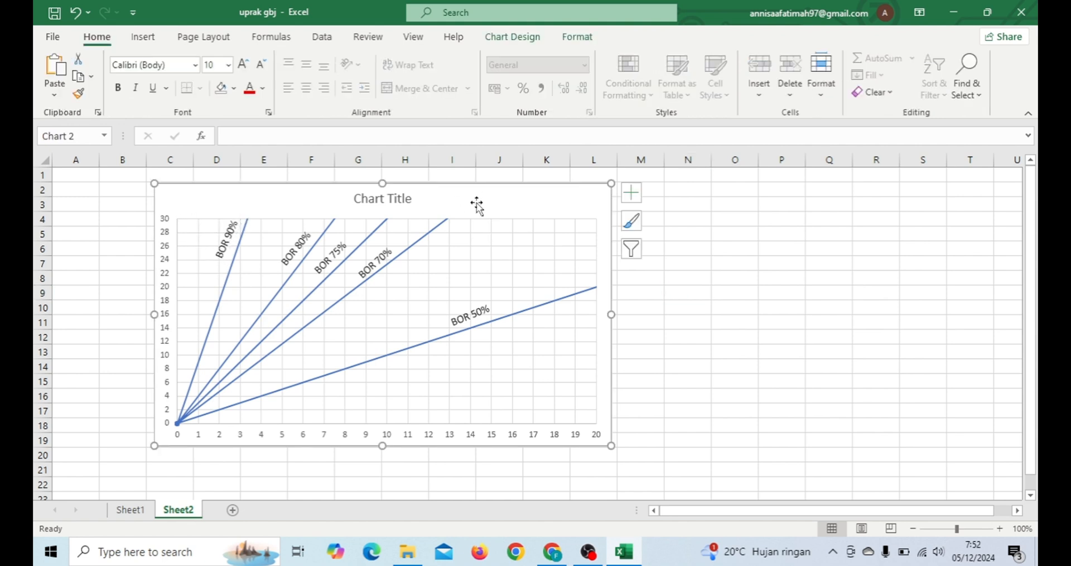
# Step: Check the BOR data on Sheet1, then add a new data series to the Sheet2 chart named "BOR 2018"
pyautogui.click(139, 512)
pyautogui.scroll(1, 319, 240)
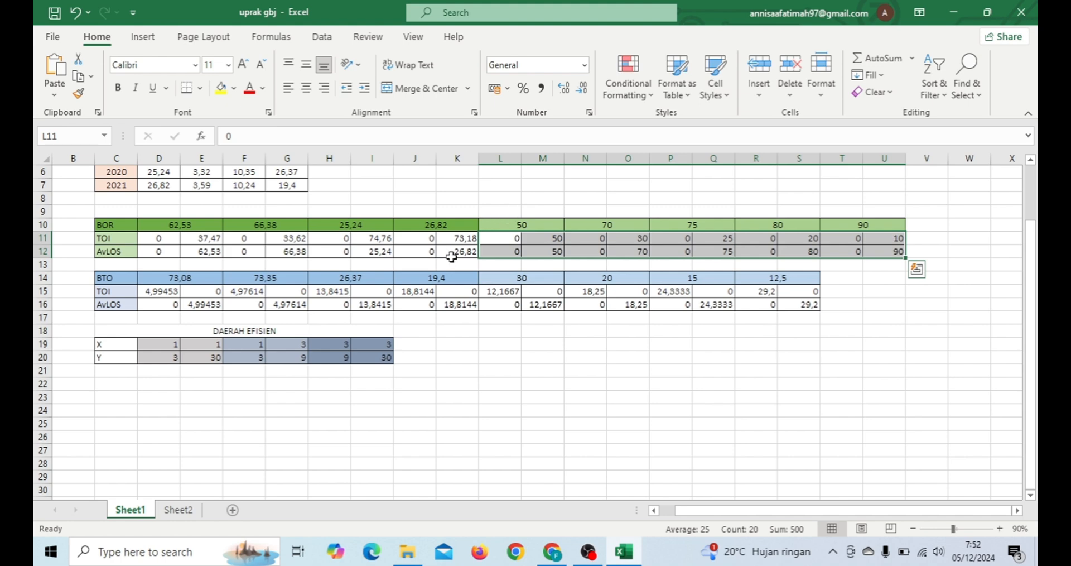
pyautogui.click(184, 509)
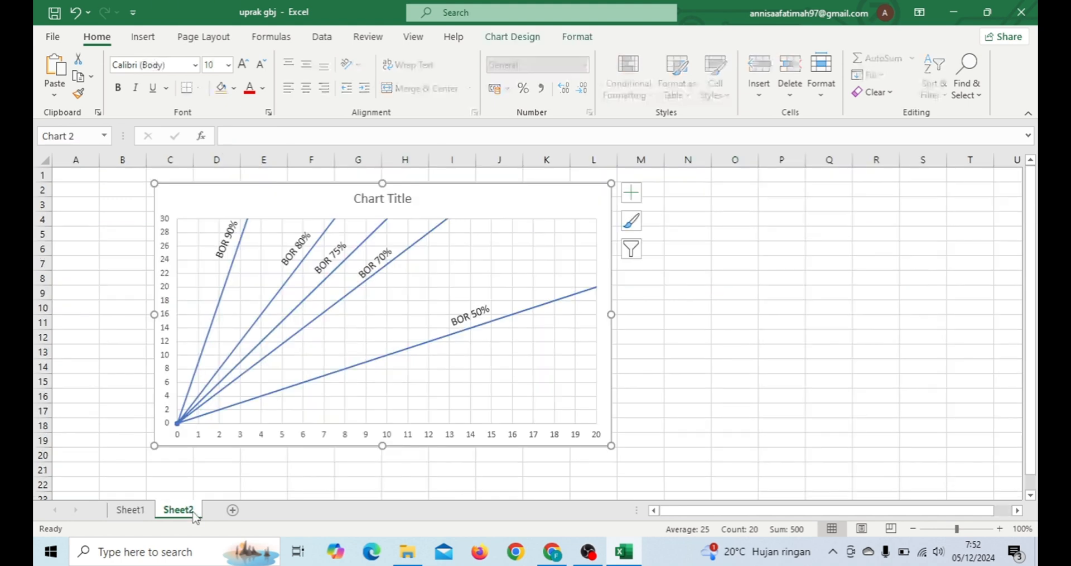
pyautogui.rightClick(494, 202)
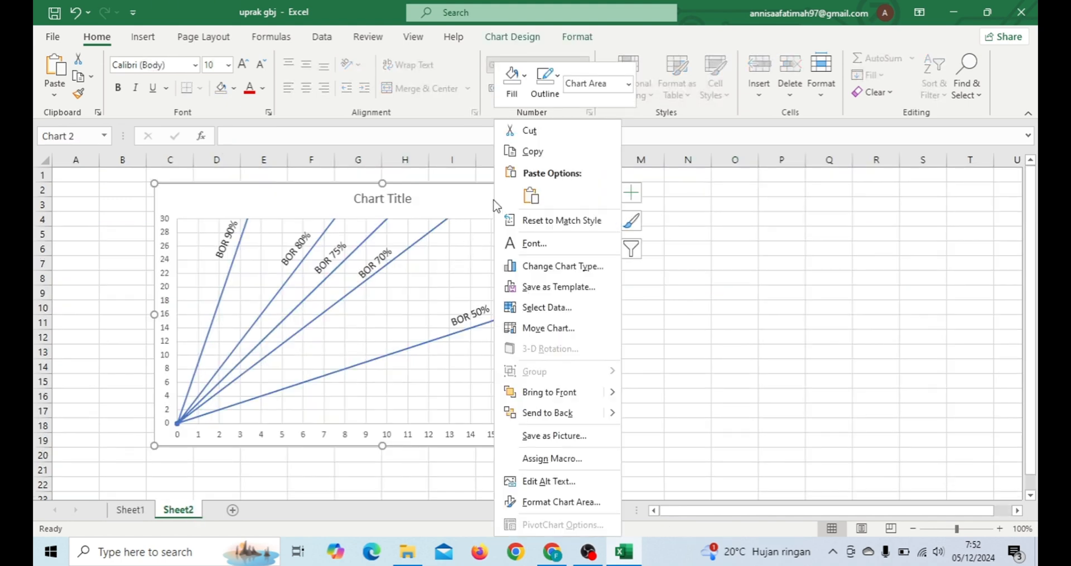
pyautogui.click(554, 310)
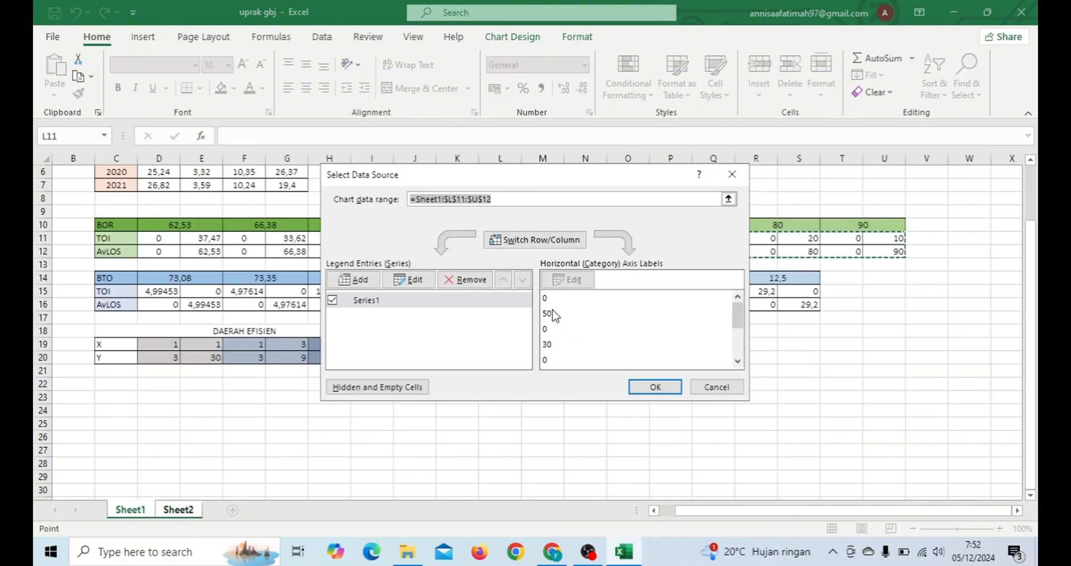
pyautogui.click(352, 279)
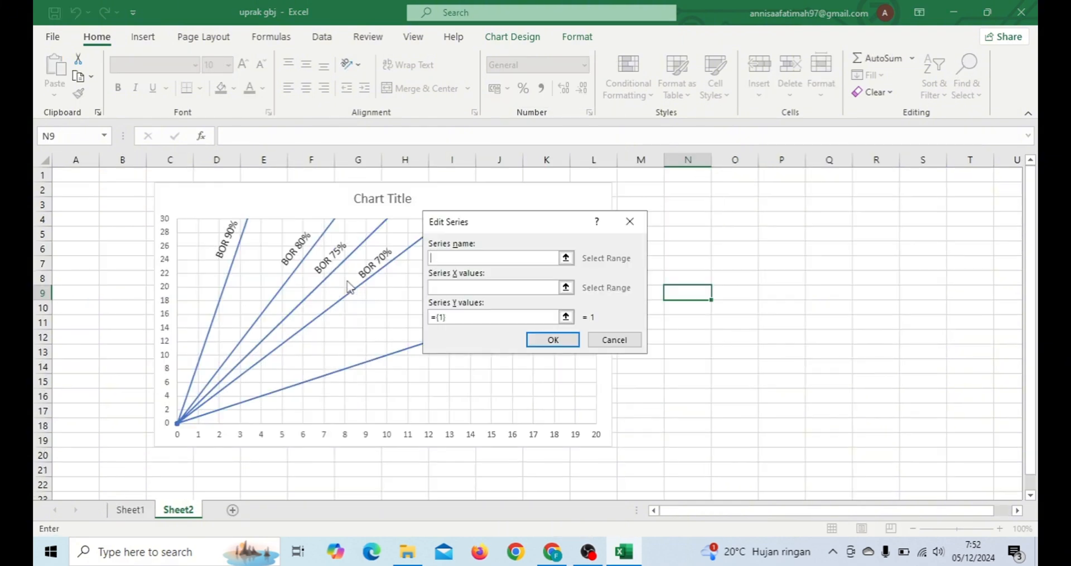
pyautogui.click(464, 261)
pyautogui.click(130, 511)
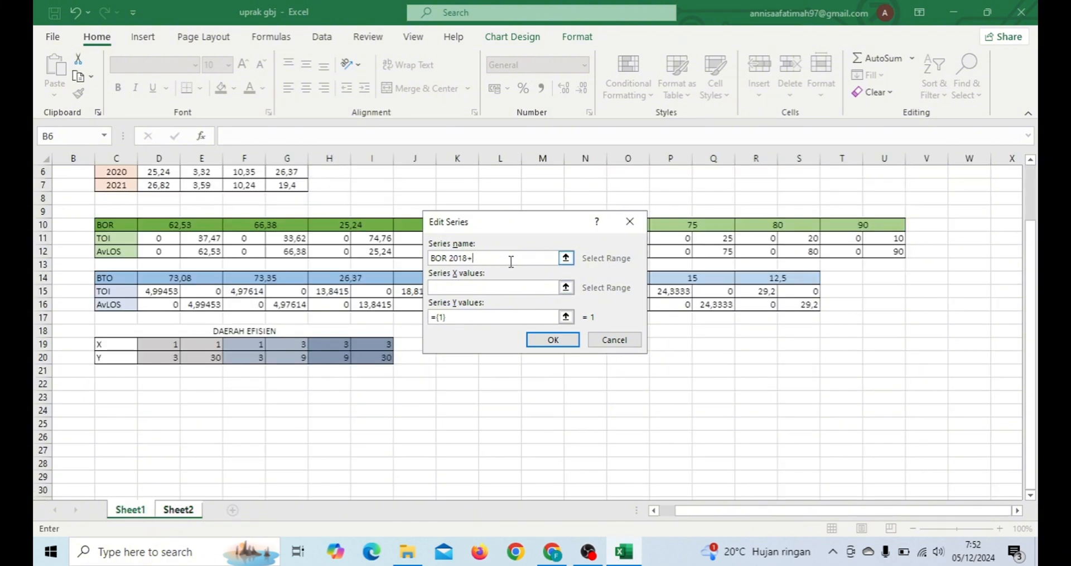
pyautogui.moveTo(552, 222); pyautogui.dragTo(577, 257)
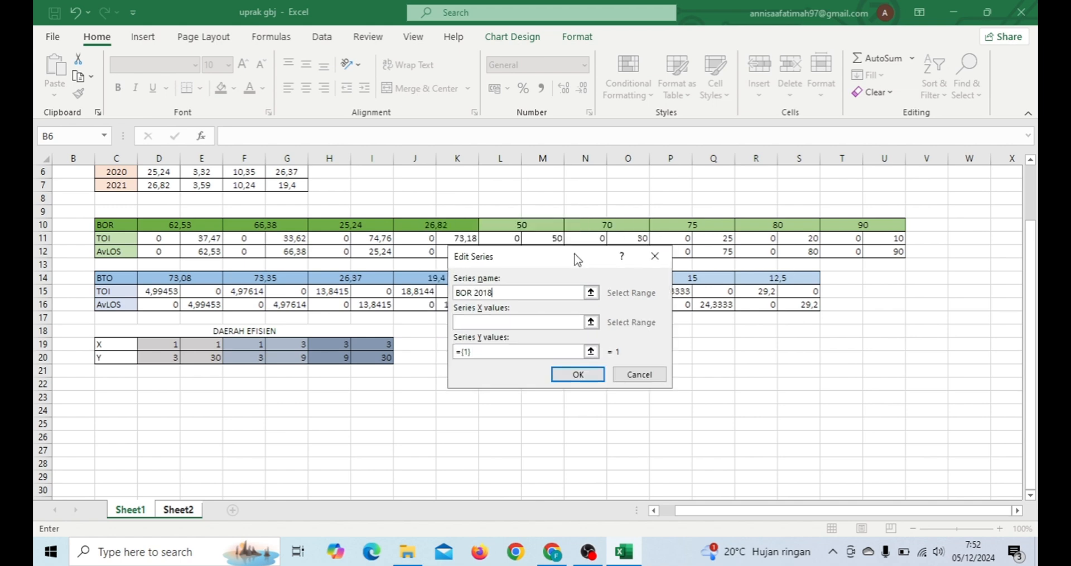
# Step: Set the BOR 2018 series X values to the first TOI pair, Sheet1 cells D11:E11
pyautogui.click(590, 322)
pyautogui.click(129, 509)
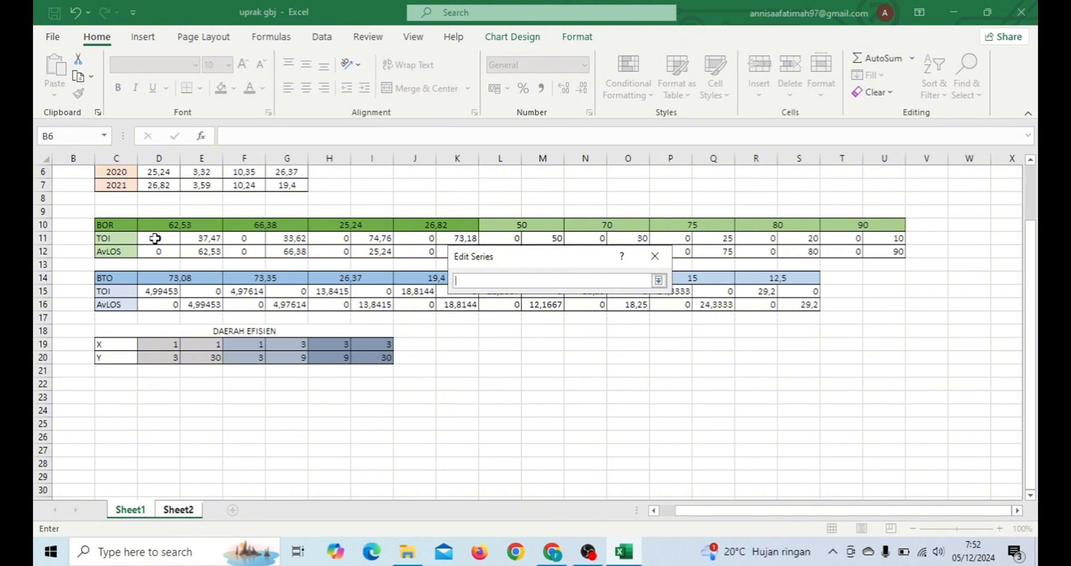
pyautogui.moveTo(155, 238); pyautogui.dragTo(211, 239)
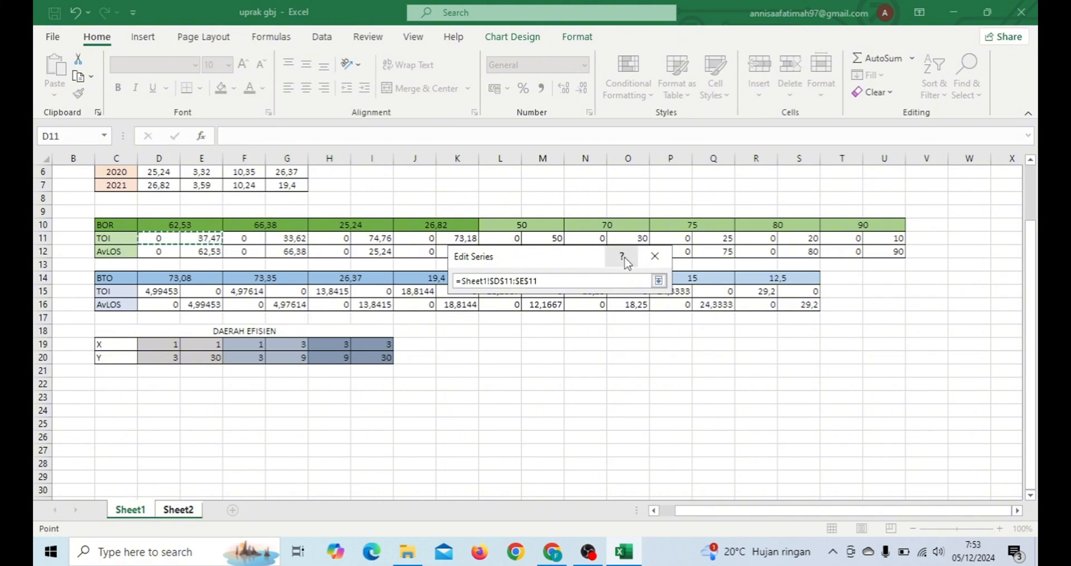
# Step: Set the BOR 2018 series Y values to Sheet1 cells D12:E12 and apply the new series to the chart
pyautogui.press('Return')
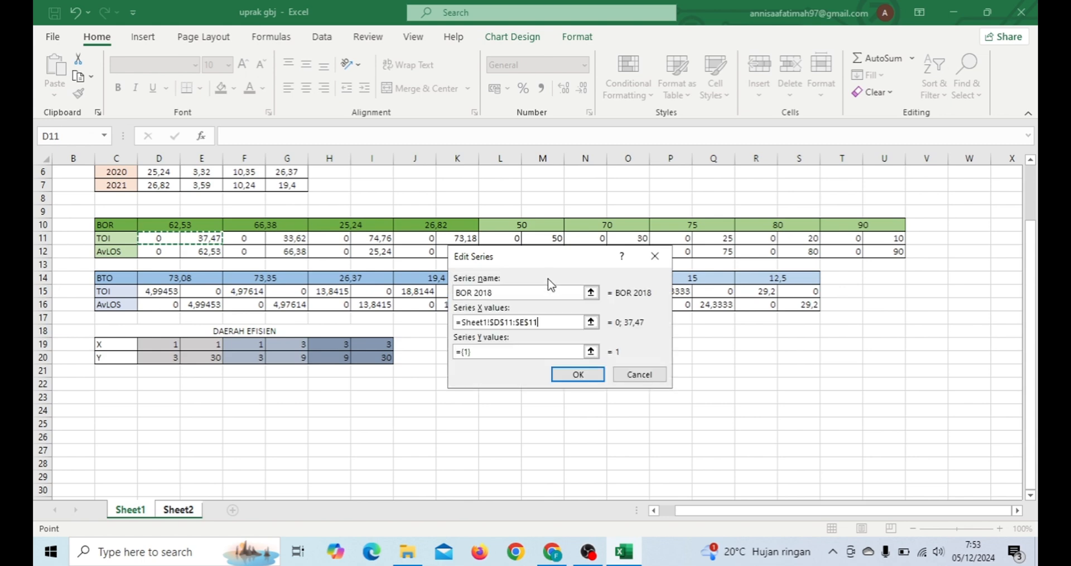
pyautogui.click(591, 351)
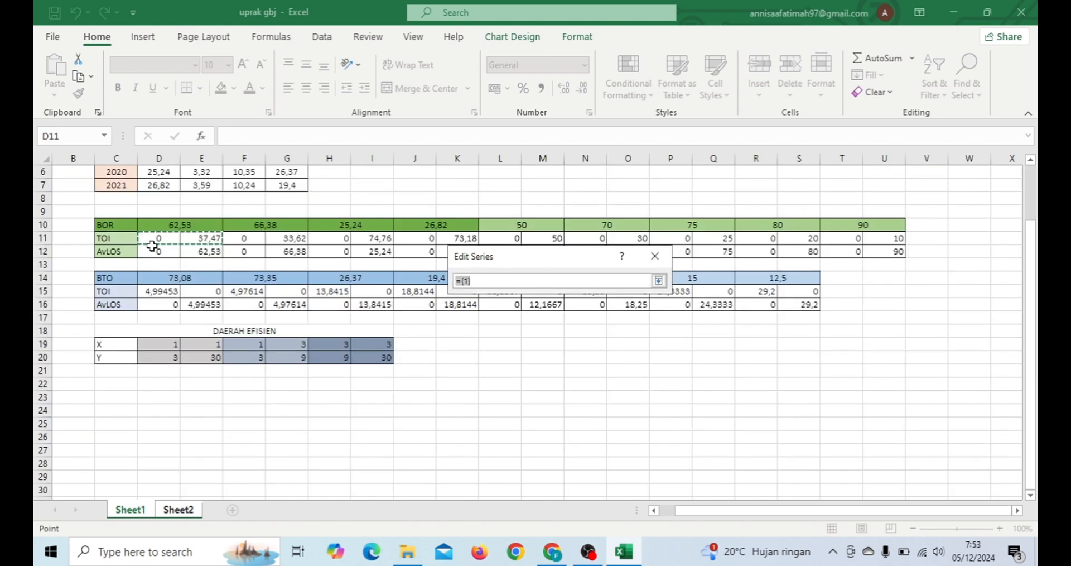
pyautogui.moveTo(146, 250); pyautogui.dragTo(204, 255)
pyautogui.click(659, 280)
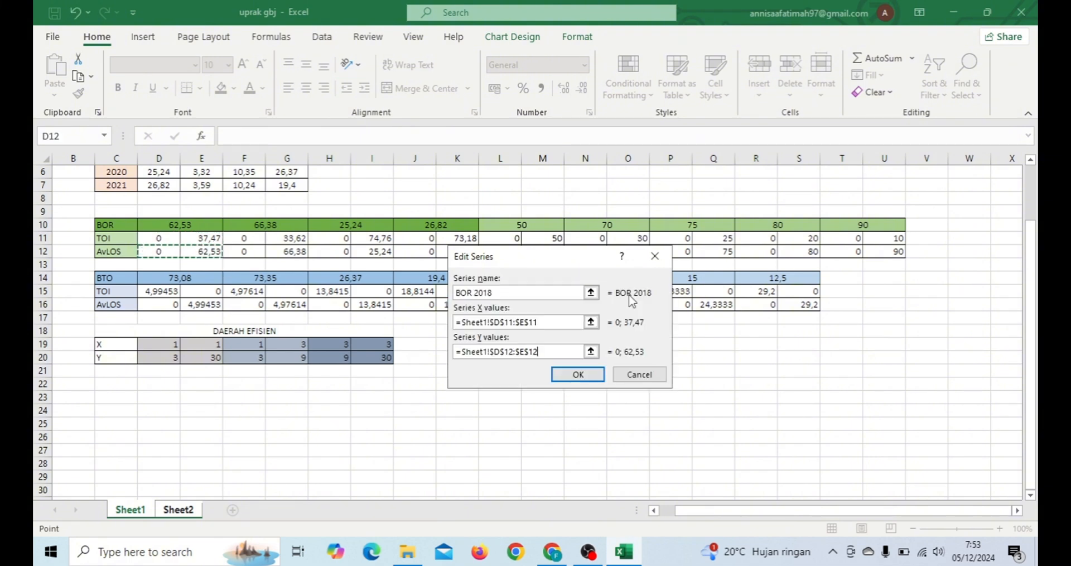
pyautogui.click(575, 374)
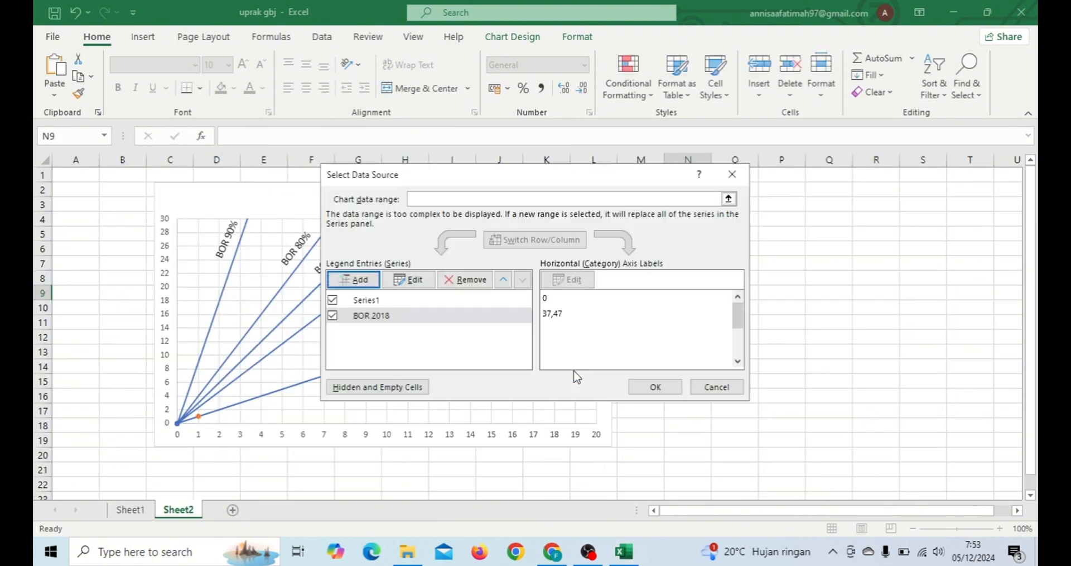
pyautogui.click(635, 388)
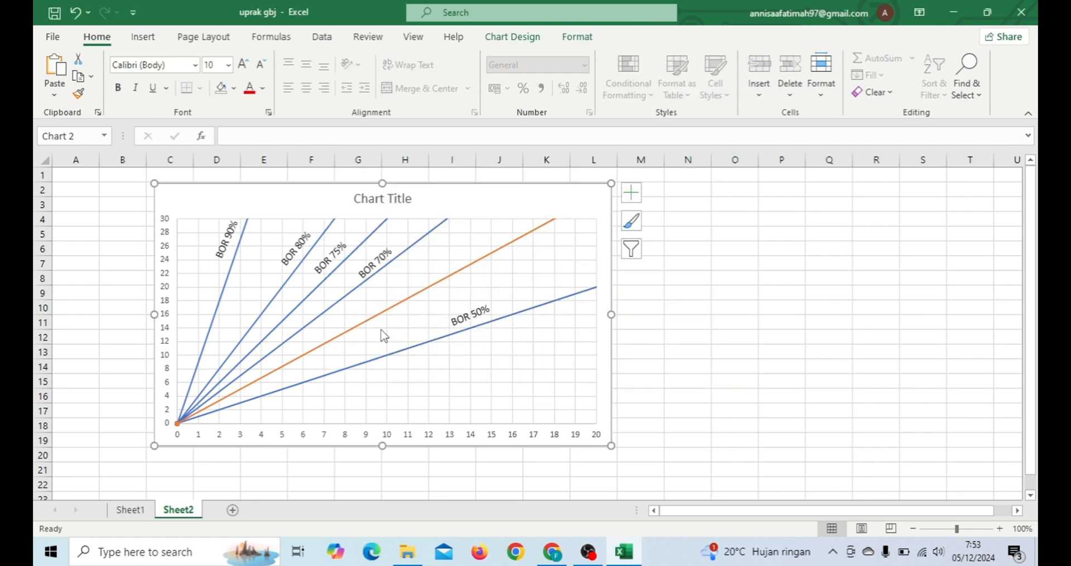
# Step: Add a chart series named "BOR 2019" with X values from Sheet1 cells F11:G11 and Y values from F12:G12
pyautogui.rightClick(526, 199)
pyautogui.click(612, 308)
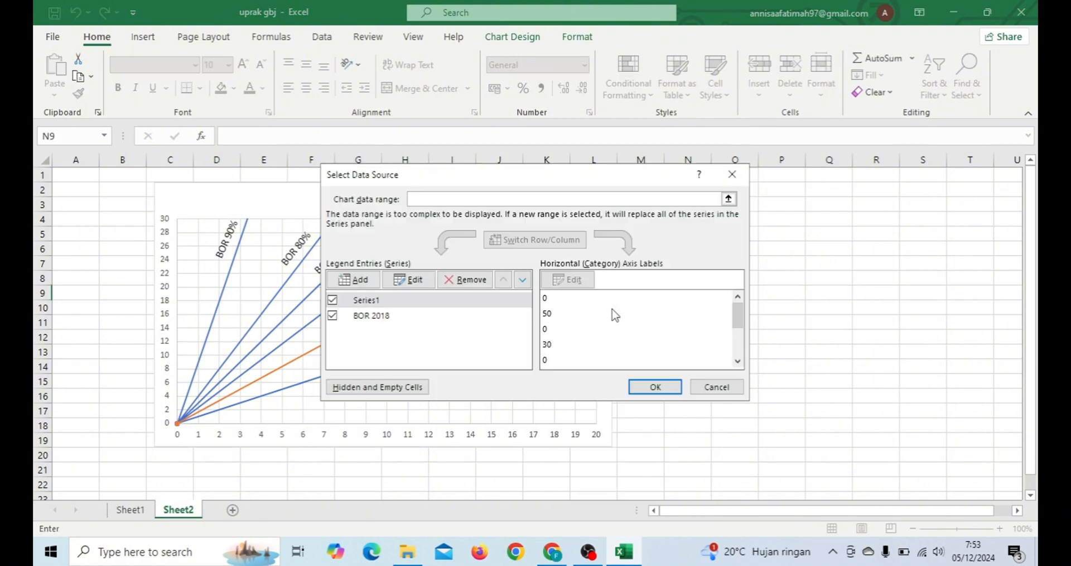
pyautogui.click(338, 344)
pyautogui.write('BOR 2018')
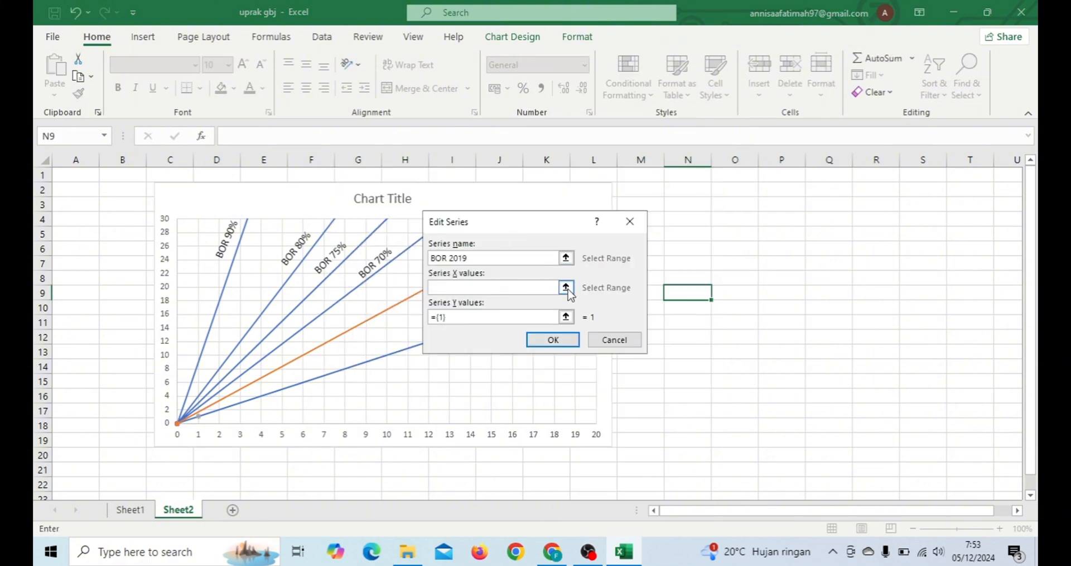
pyautogui.click(566, 287)
pyautogui.click(130, 509)
pyautogui.moveTo(244, 237); pyautogui.dragTo(296, 250)
pyautogui.press('Return')
pyautogui.click(561, 313)
pyautogui.press('Return')
pyautogui.click(552, 340)
pyautogui.click(659, 387)
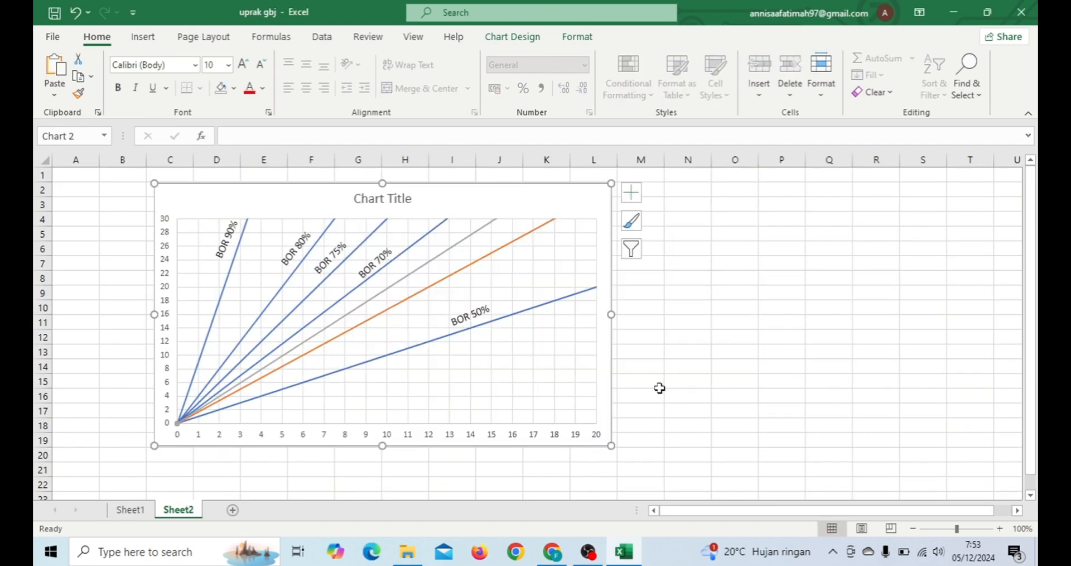
# Step: Add a chart series named "BOR 2020" with X values from Sheet1 cells H11:I11 and Y values from H12:I12
pyautogui.rightClick(508, 210)
pyautogui.click(558, 309)
pyautogui.click(353, 279)
pyautogui.write('BOR 2020')
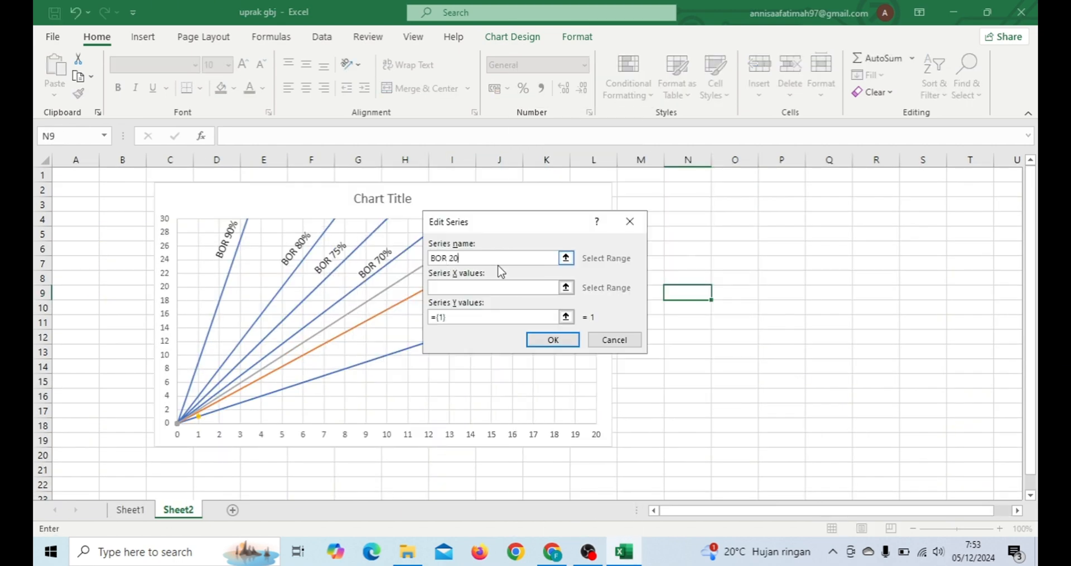
pyautogui.click(565, 287)
pyautogui.click(130, 509)
pyautogui.press('BackSpace')
pyautogui.moveTo(478, 244); pyautogui.dragTo(373, 252)
pyautogui.press('Return')
pyautogui.click(565, 316)
pyautogui.press('Return')
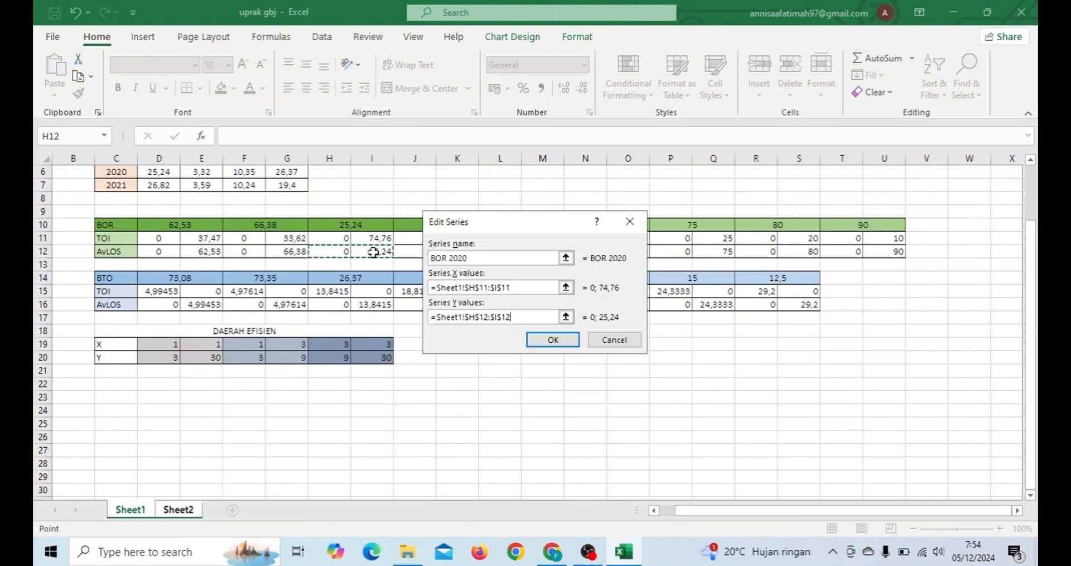
pyautogui.click(553, 340)
# Step: Add a "BOR 2021" series with X values Sheet1 J11:K11 and Y values J12:K12, and apply the data source changes
pyautogui.click(353, 279)
pyautogui.write('BO')
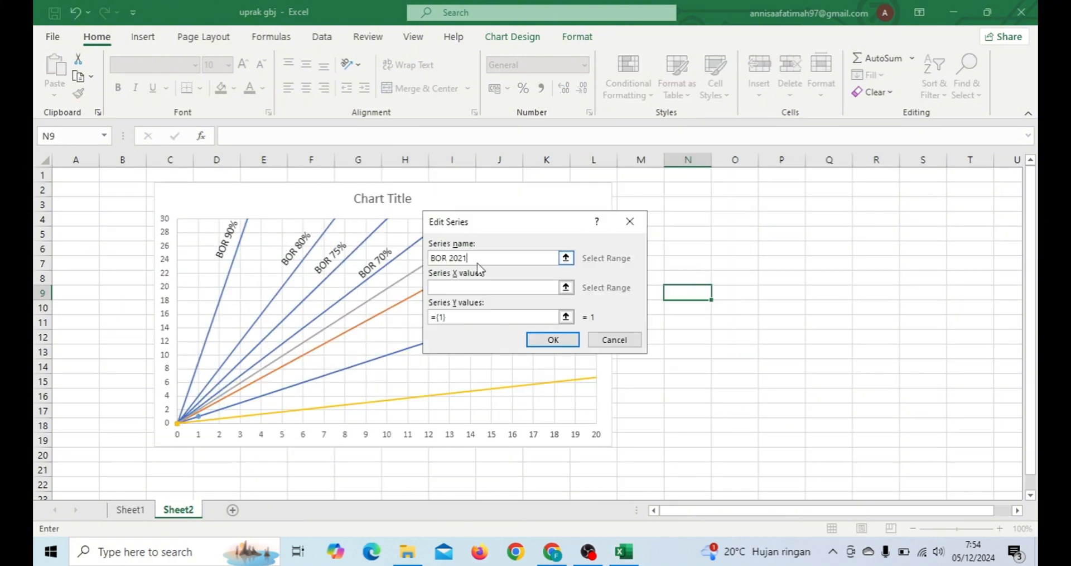
pyautogui.write('R 2021')
pyautogui.click(566, 287)
pyautogui.click(130, 509)
pyautogui.moveTo(416, 238); pyautogui.dragTo(453, 251)
pyautogui.press('Return')
pyautogui.click(676, 401)
pyautogui.press('Return')
pyautogui.click(658, 449)
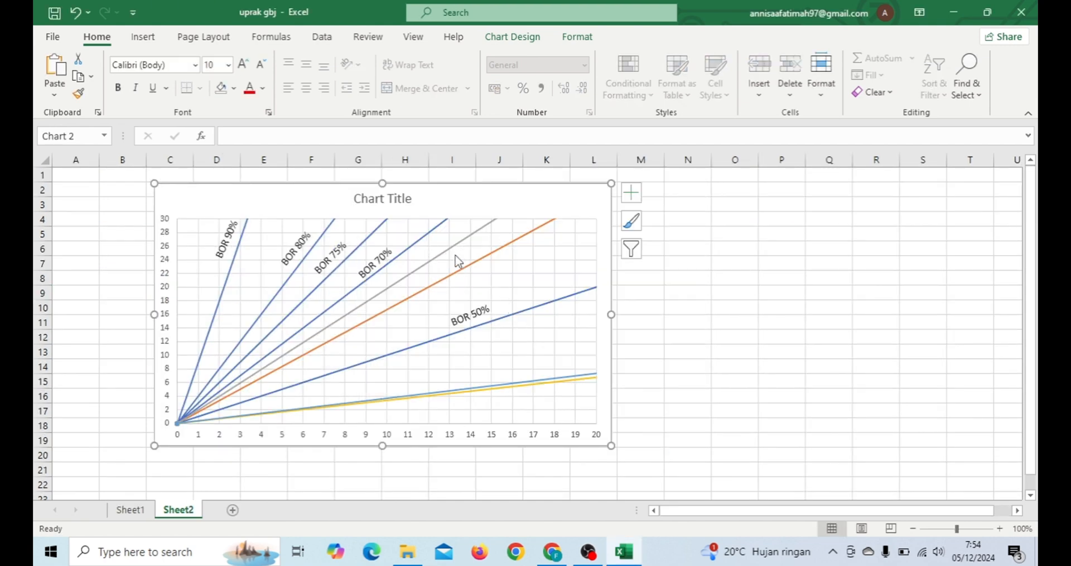
# Step: Show the legend on the Sheet2 chart so the BOR series are identified by name
pyautogui.click(436, 259)
pyautogui.moveTo(423, 266)
pyautogui.click(451, 240)
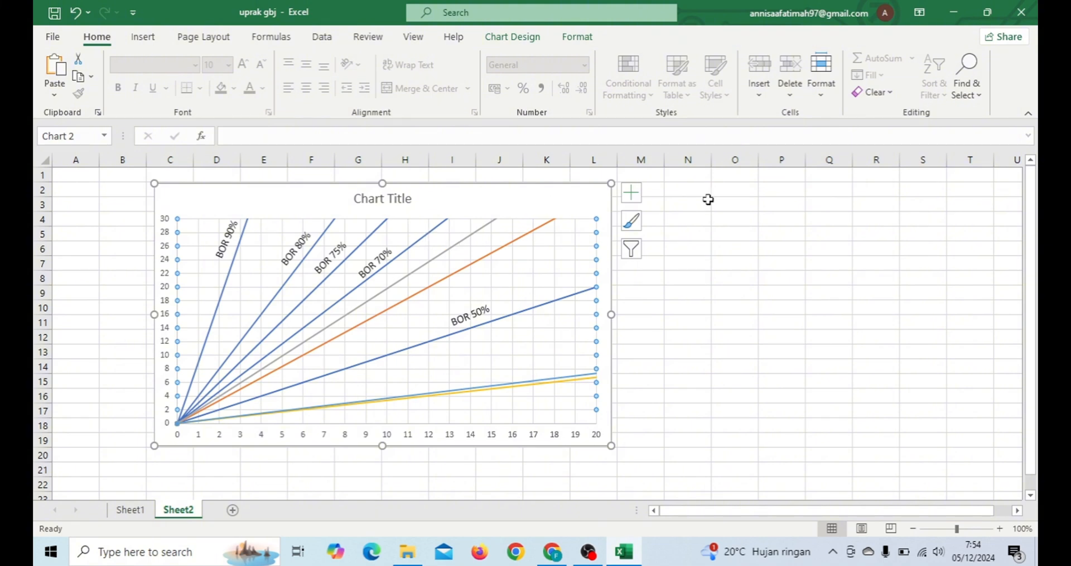
pyautogui.click(634, 195)
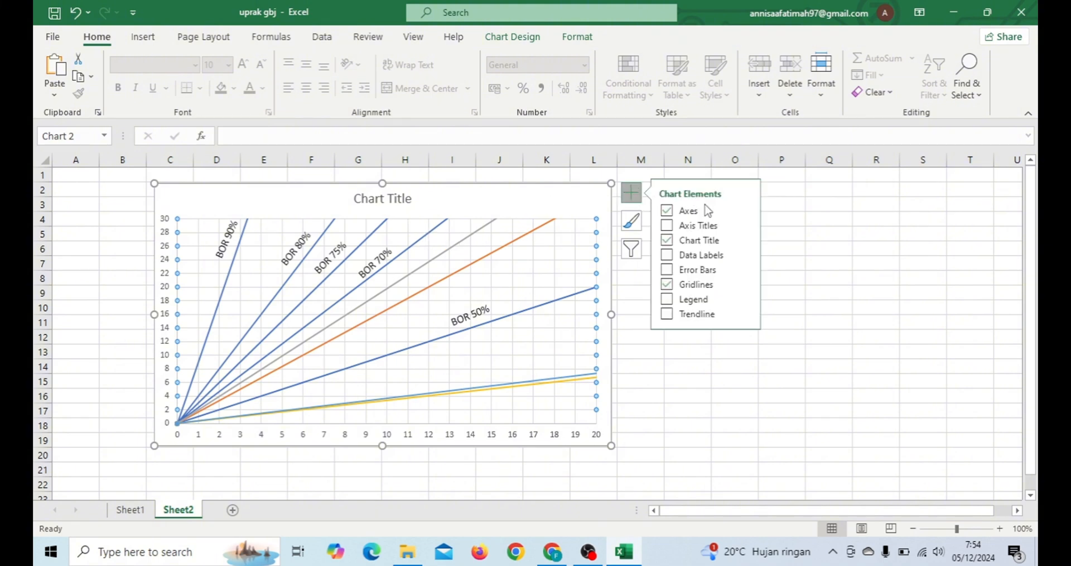
pyautogui.click(667, 300)
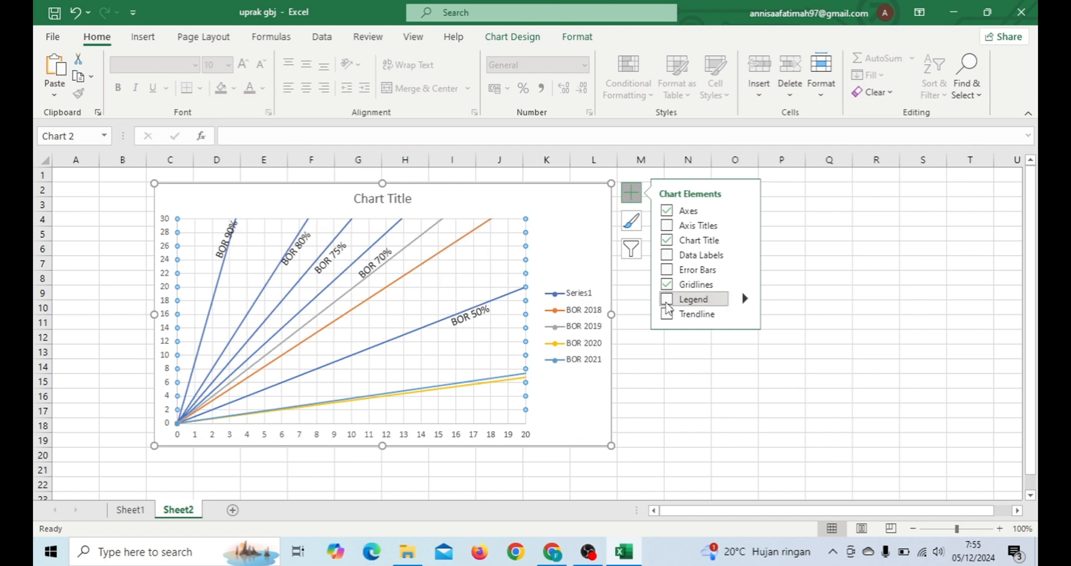
pyautogui.click(708, 350)
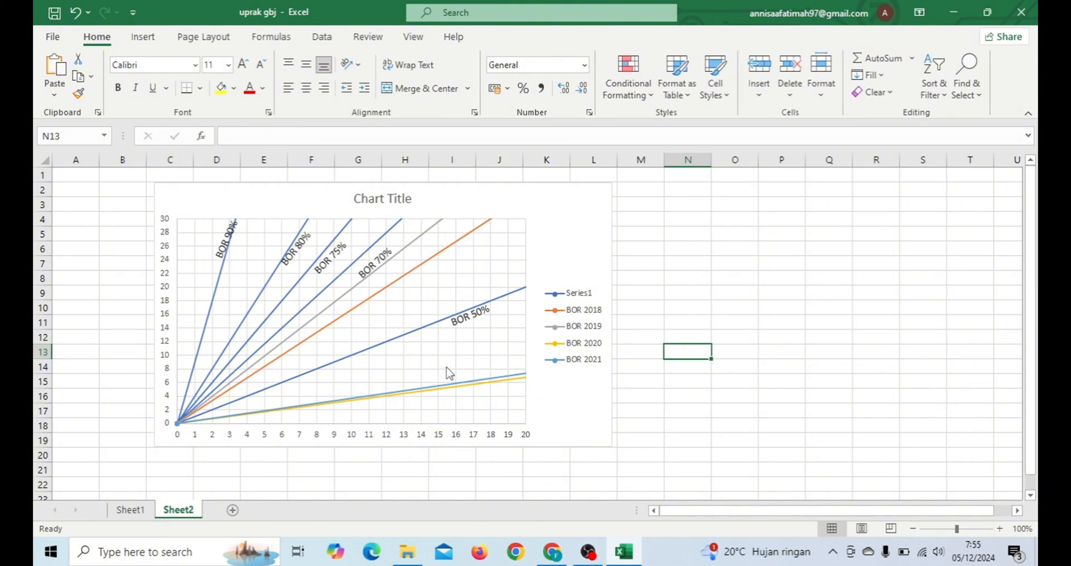
# Step: Reposition the BOR 50%, 70%, 75%, 80% and 90% labels so each sits alongside its own line again
pyautogui.click(480, 313)
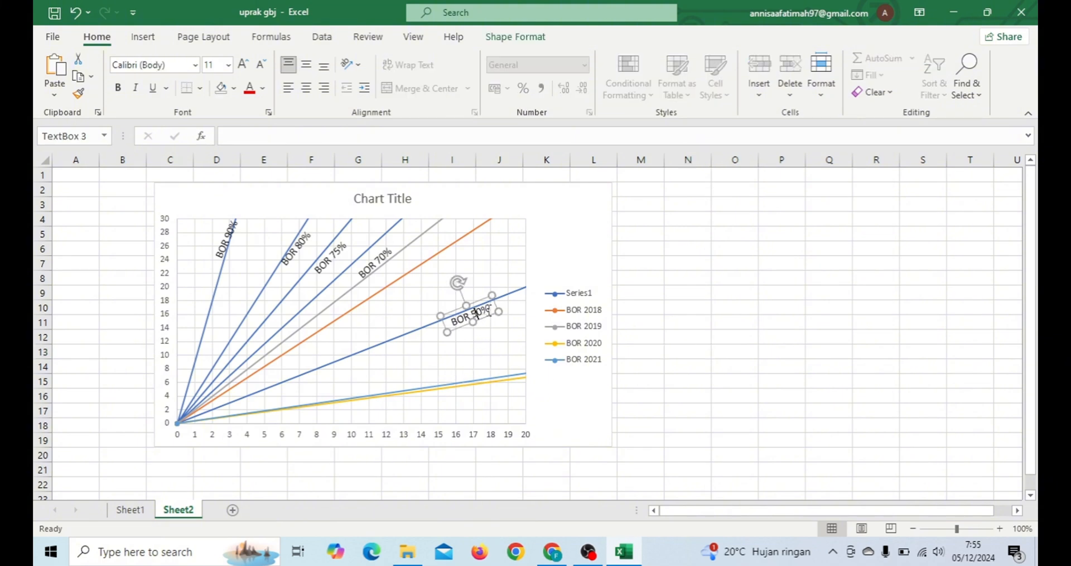
pyautogui.moveTo(489, 322); pyautogui.dragTo(479, 311)
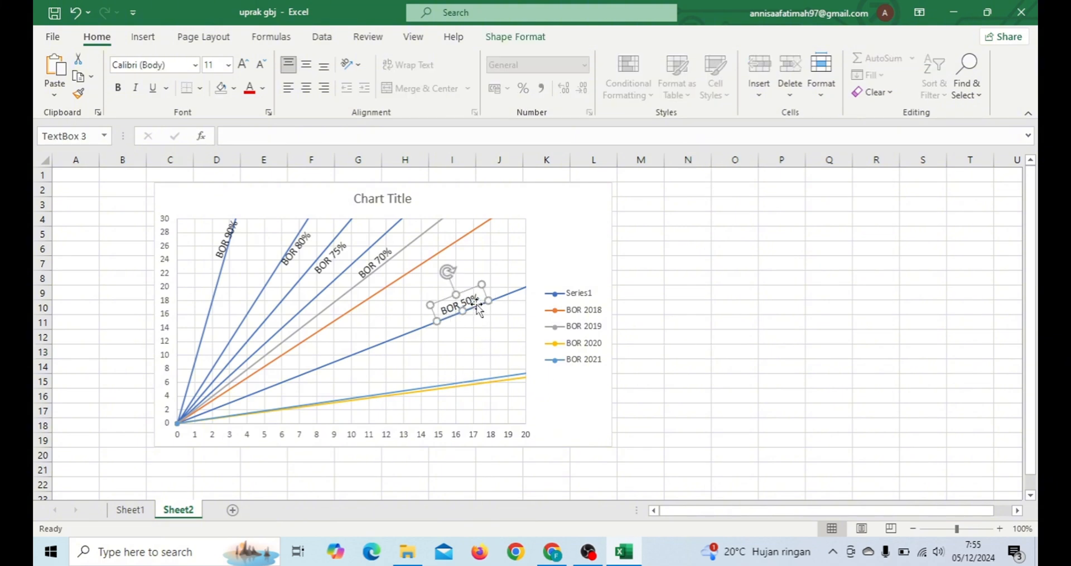
pyautogui.click(376, 257)
pyautogui.moveTo(387, 261); pyautogui.dragTo(223, 243)
pyautogui.click(321, 265)
pyautogui.click(285, 259)
pyautogui.click(228, 240)
pyautogui.click(700, 321)
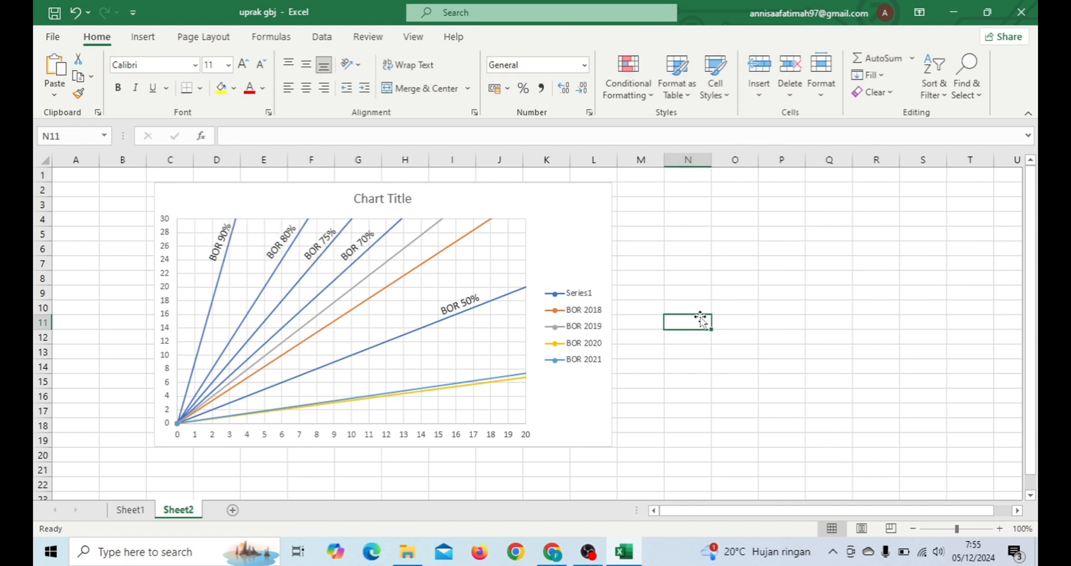
# Step: Check the BTO data on Sheet1, then add a new data series to the Sheet2 chart named "BTO 30"
pyautogui.click(140, 511)
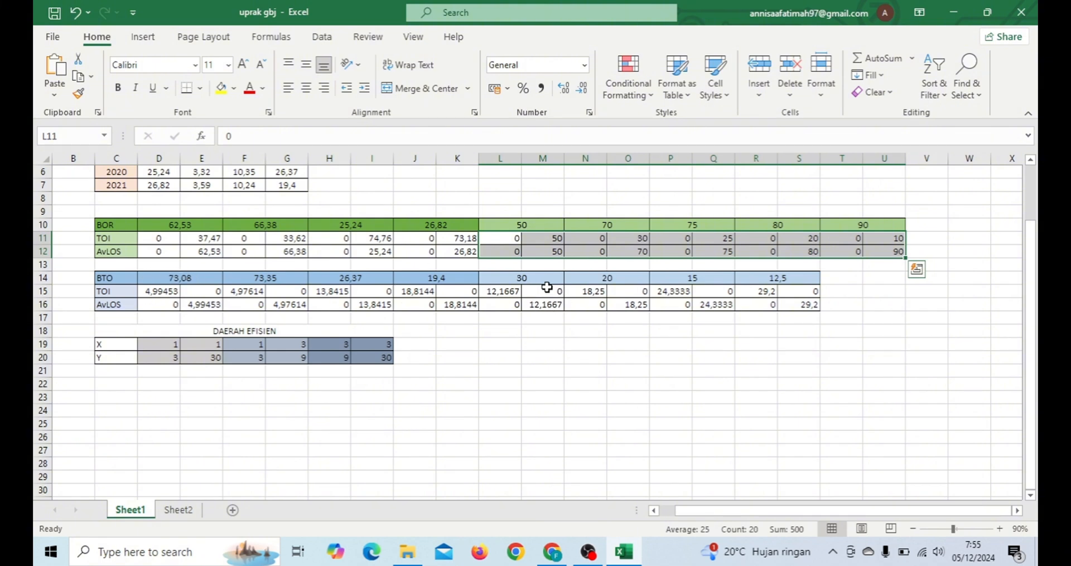
pyautogui.click(497, 293)
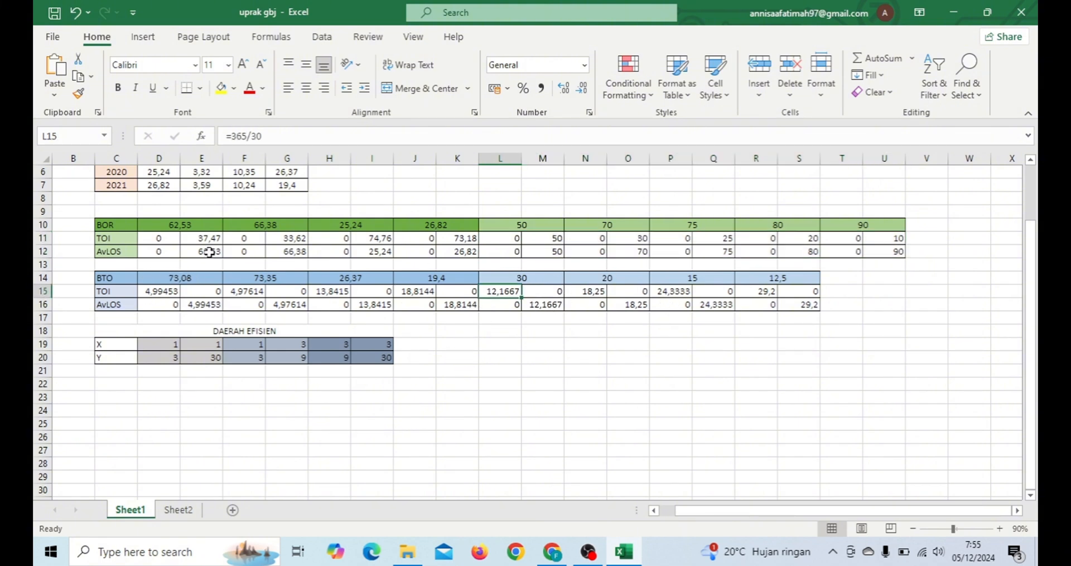
pyautogui.scroll(2, 192, 305)
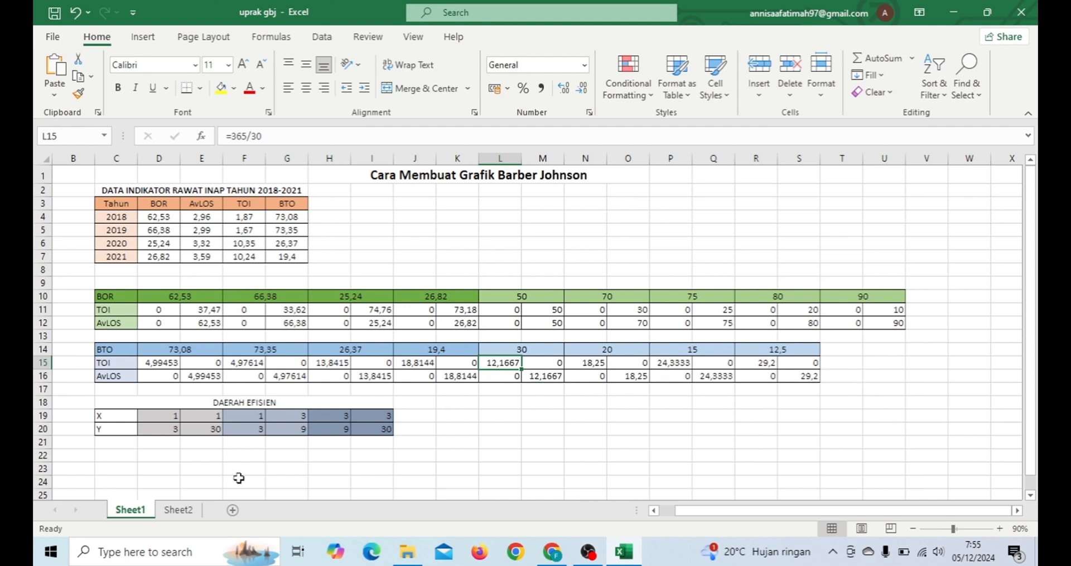
pyautogui.click(185, 510)
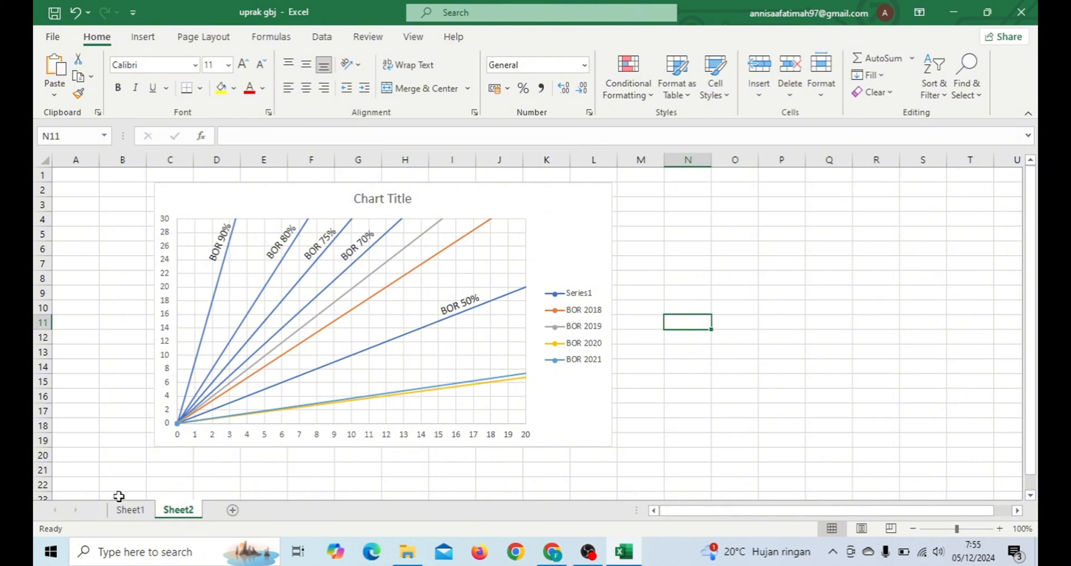
pyautogui.click(538, 210)
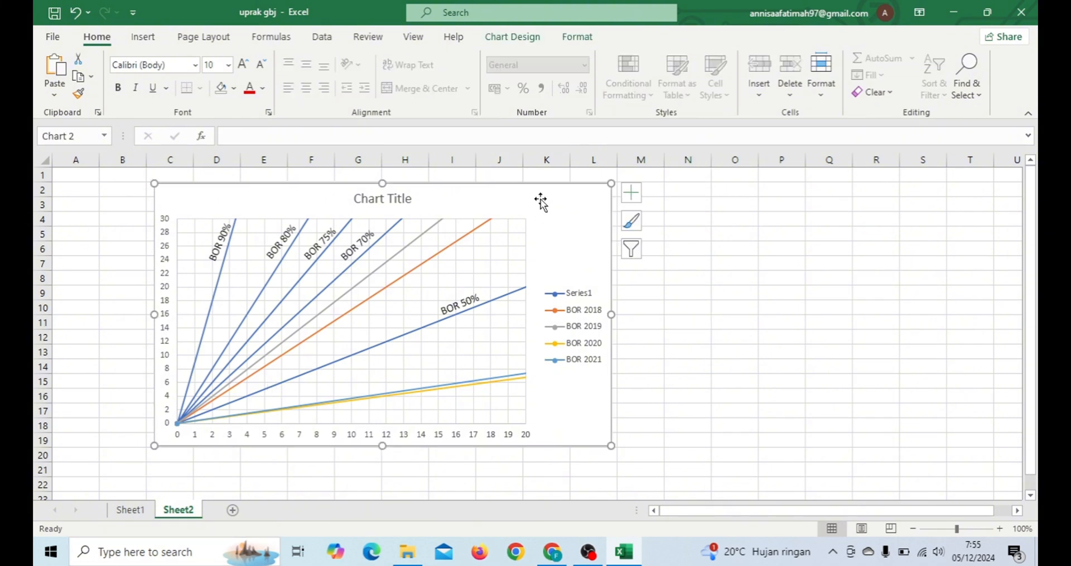
pyautogui.rightClick(538, 211)
pyautogui.click(592, 306)
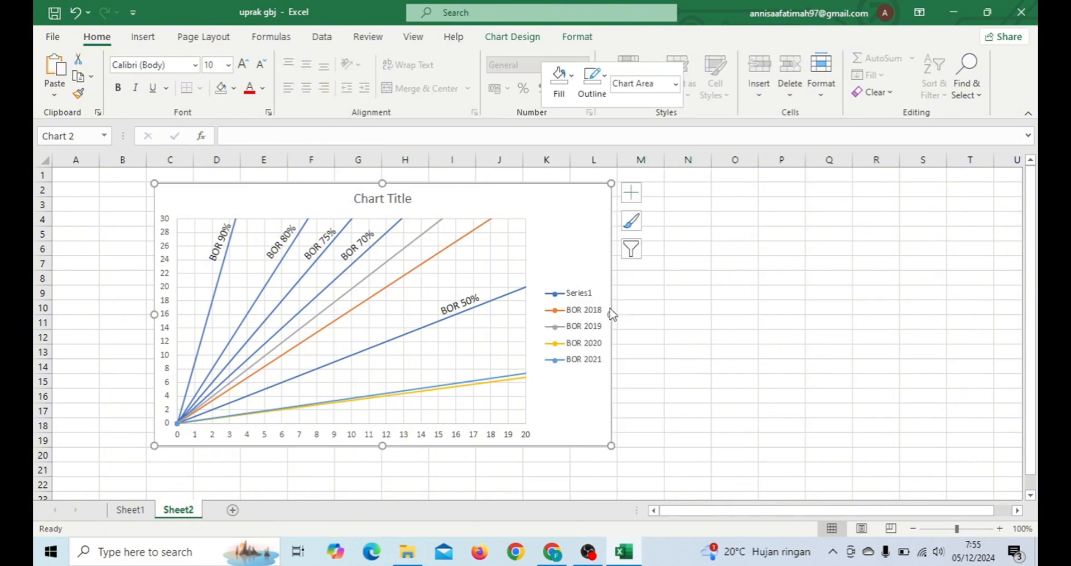
pyautogui.click(353, 279)
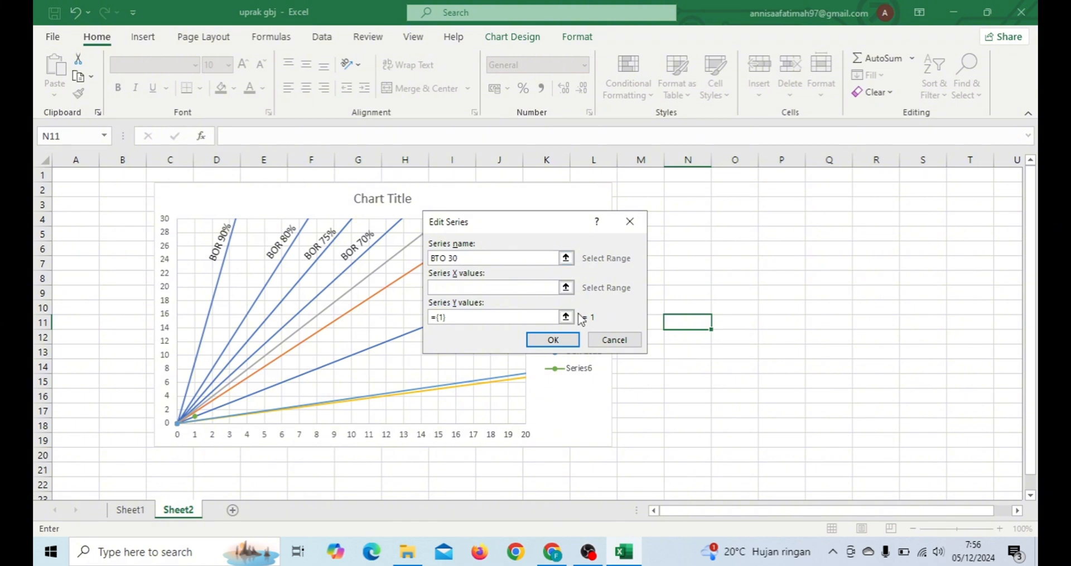
# Step: Set the BTO 30 series X values to the TOI pair in Sheet1 cells L15:M15
pyautogui.click(565, 287)
pyautogui.click(143, 513)
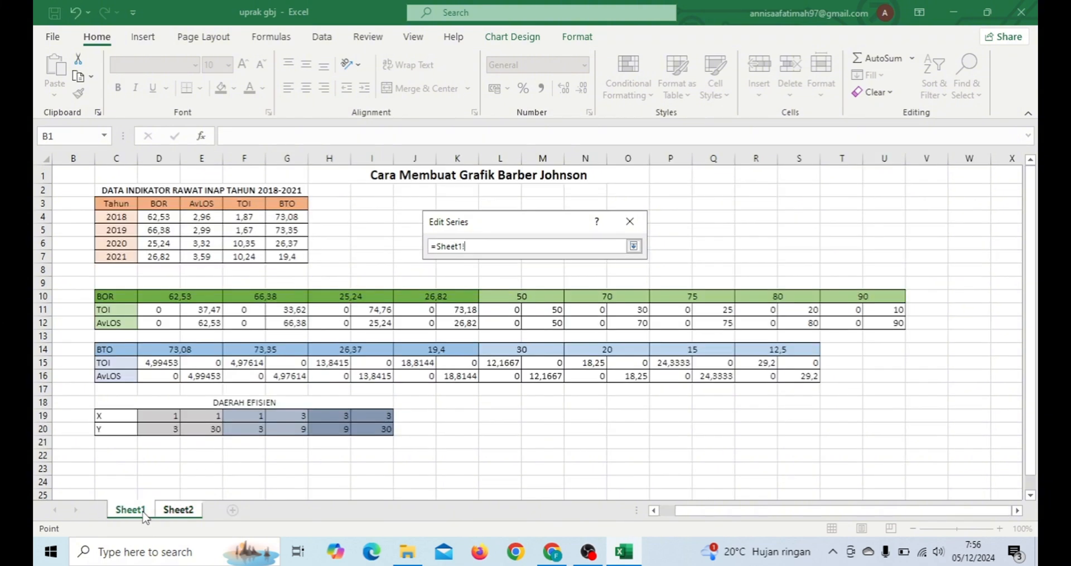
pyautogui.moveTo(467, 245); pyautogui.dragTo(429, 247)
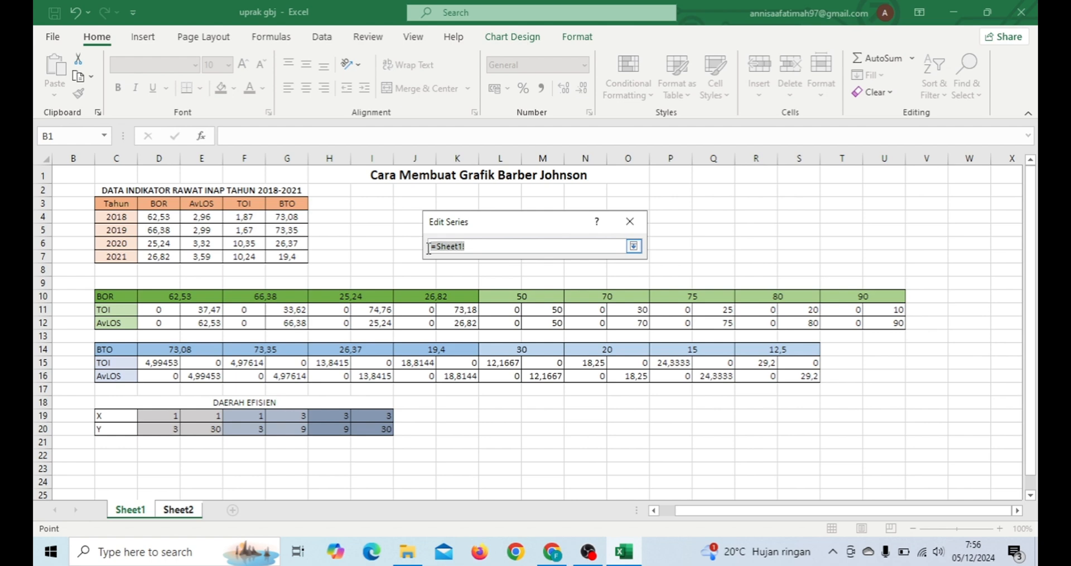
pyautogui.press('BackSpace')
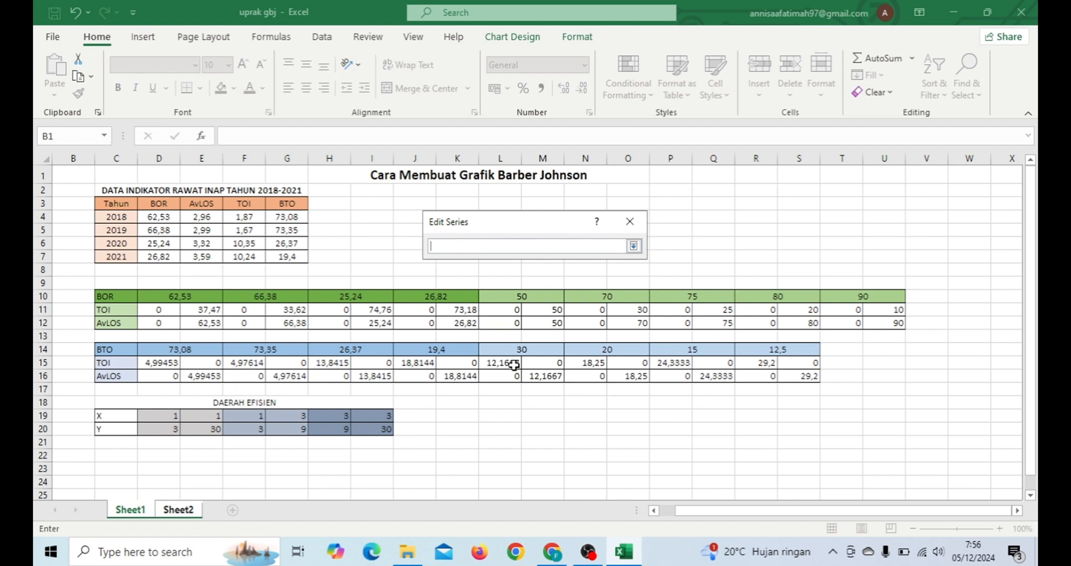
pyautogui.moveTo(508, 363); pyautogui.dragTo(557, 360)
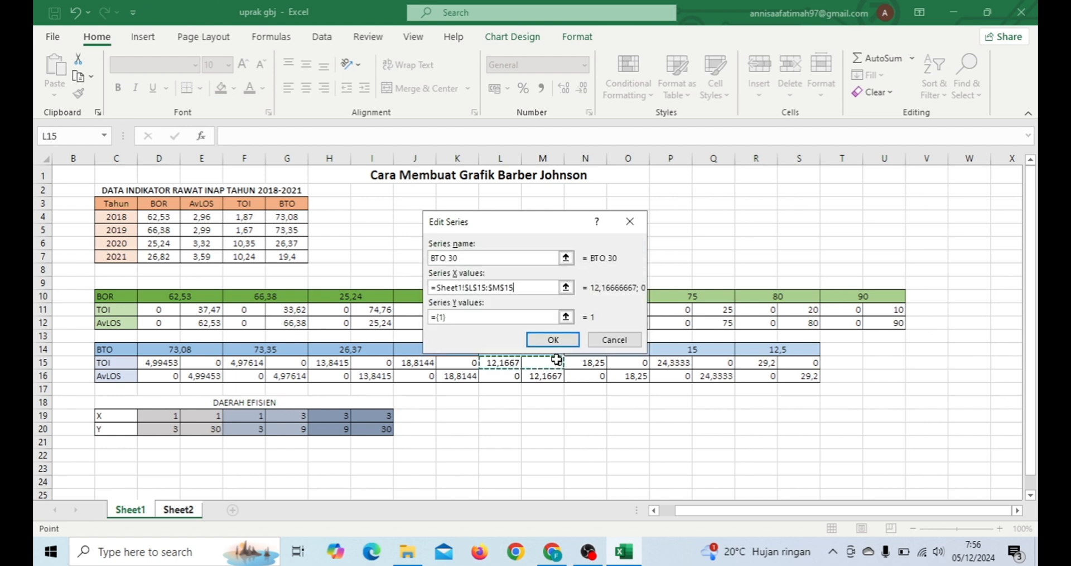
# Step: Set the BTO 30 series Y values to Sheet1 cells L16:M16 and apply the series to the chart
pyautogui.click(565, 316)
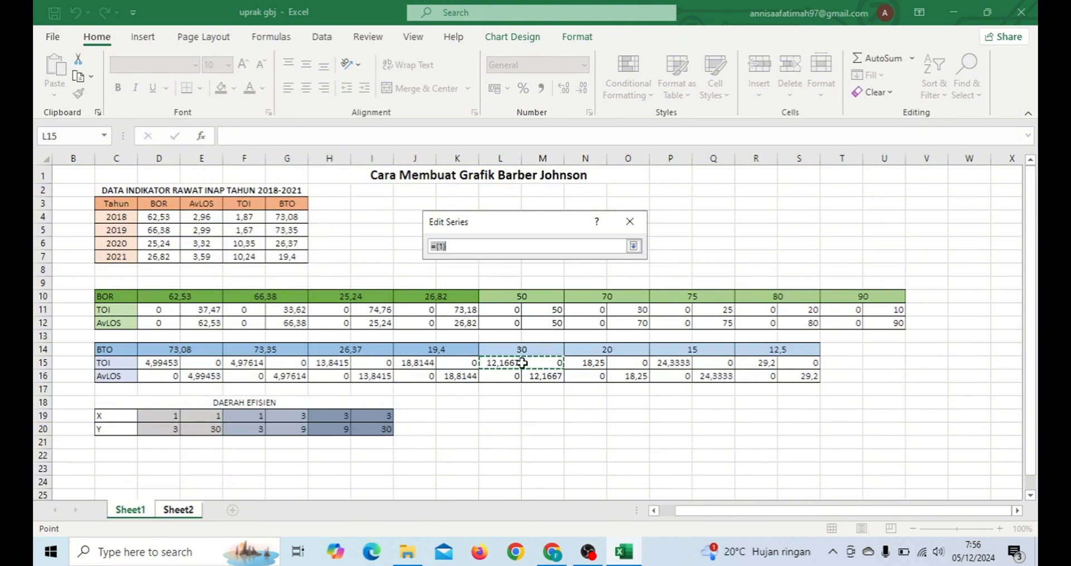
pyautogui.moveTo(502, 379); pyautogui.dragTo(541, 378)
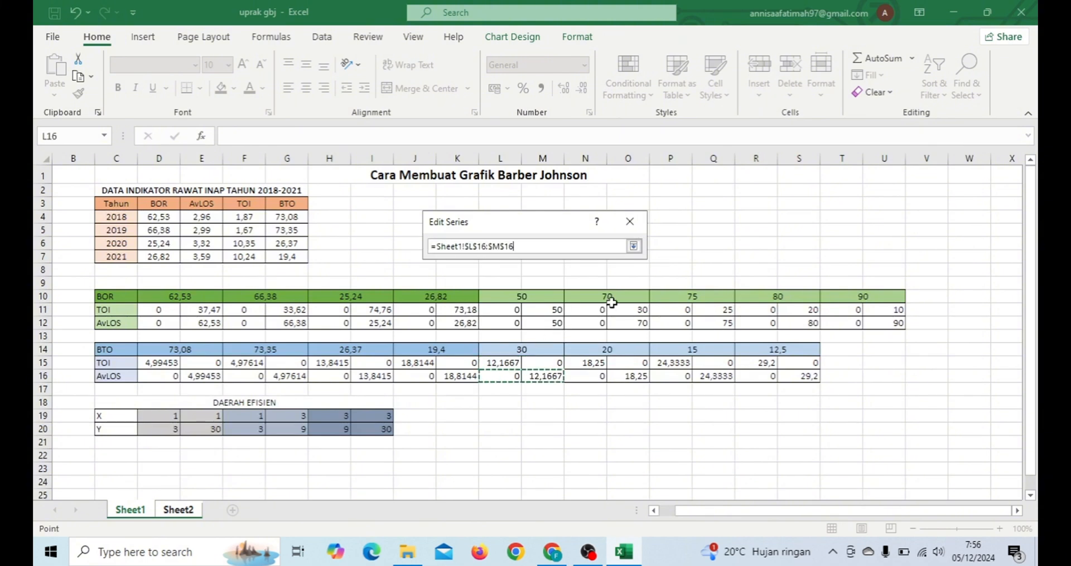
pyautogui.click(557, 340)
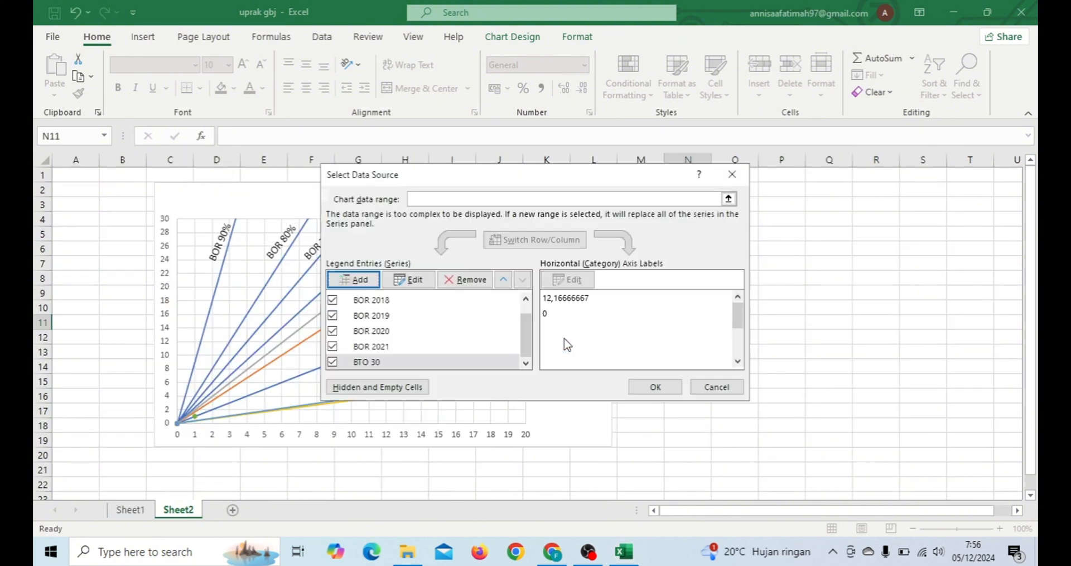
pyautogui.click(655, 389)
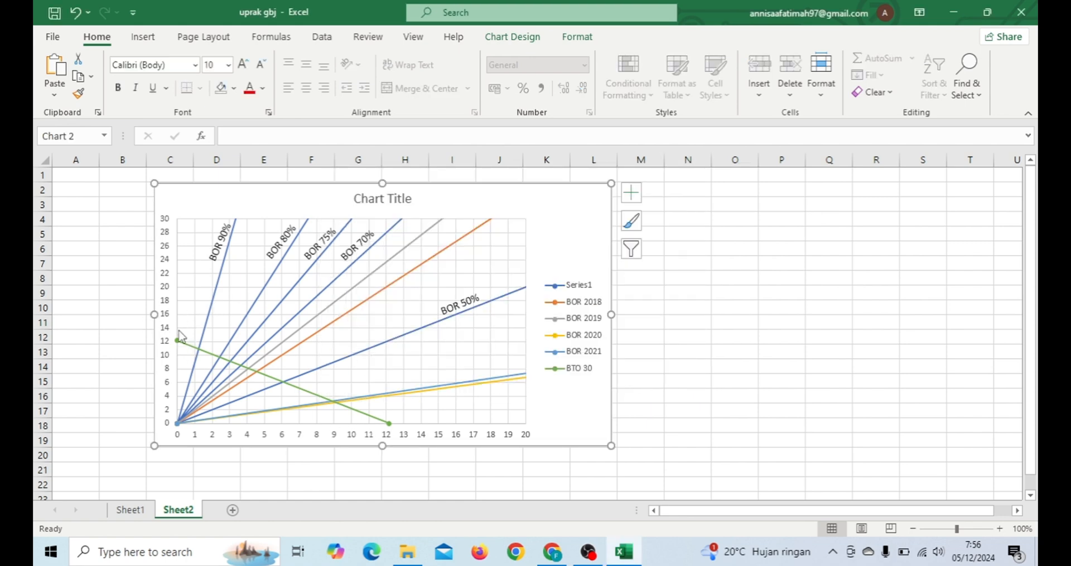
# Step: Add a chart series named "BTO 20" with X values from Sheet1 cells N15:O15 and Y values from N16:O16
pyautogui.rightClick(574, 208)
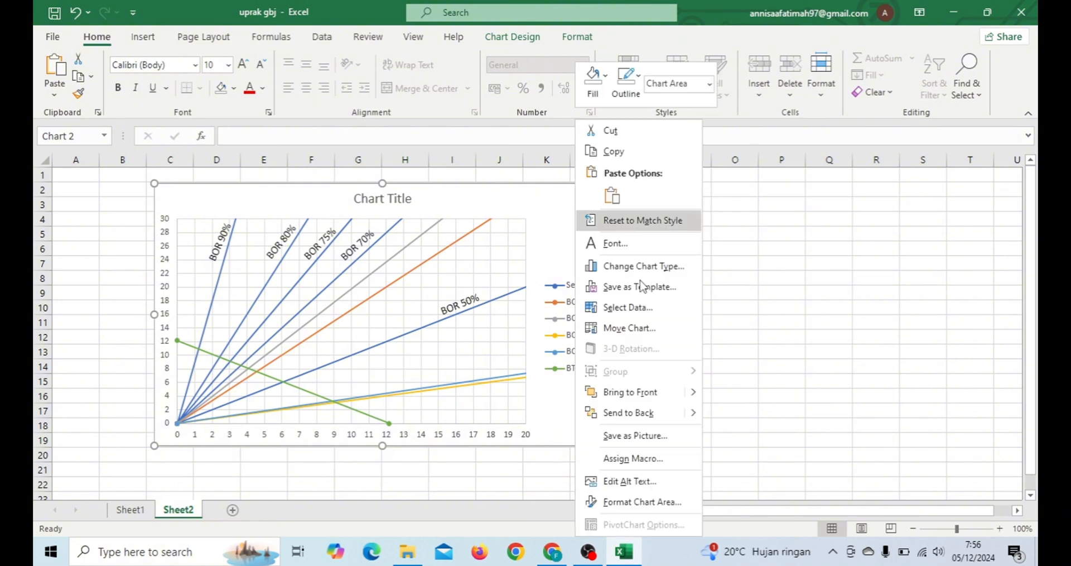
pyautogui.click(645, 307)
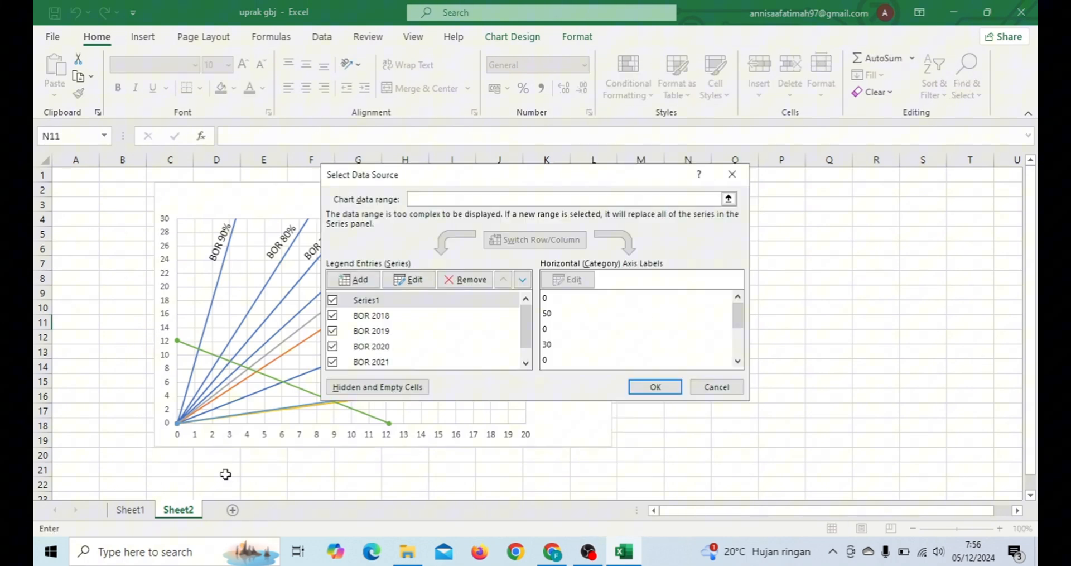
pyautogui.click(349, 278)
pyautogui.write('BTO 20')
pyautogui.click(565, 287)
pyautogui.click(130, 509)
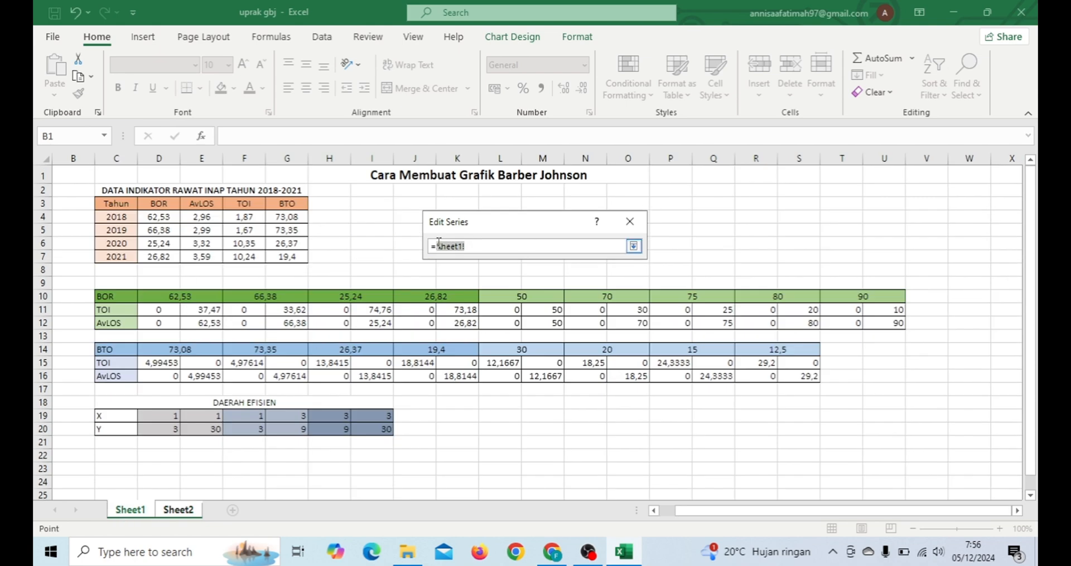
pyautogui.click(584, 366)
pyautogui.moveTo(585, 366); pyautogui.dragTo(628, 379)
pyautogui.click(633, 246)
pyautogui.click(566, 317)
pyautogui.press('Return')
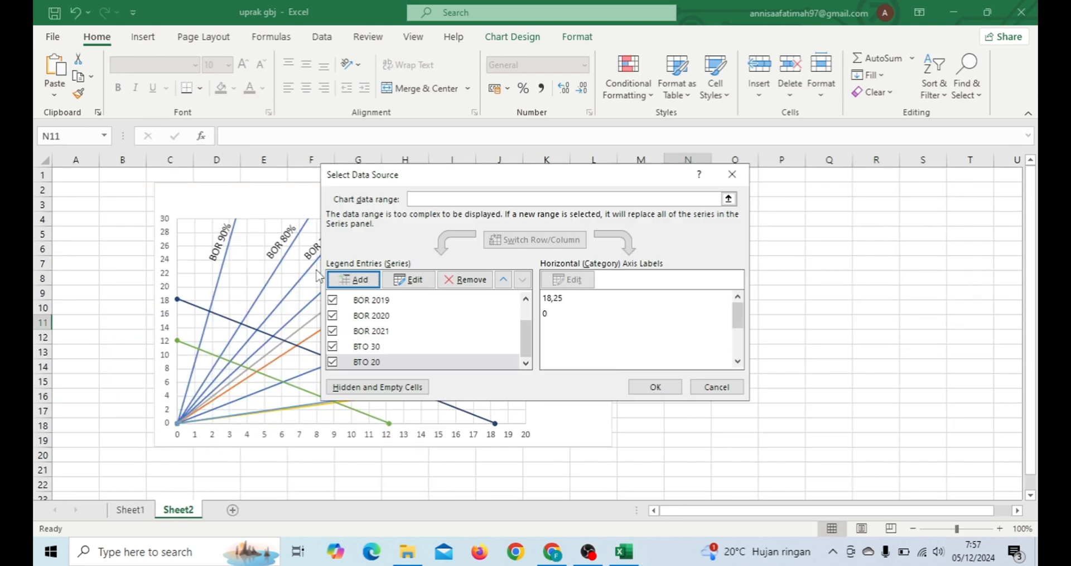
# Step: Add a chart series named "BTO 15" with X values from Sheet1 cells P15:Q15 and Y values from P16:Q16
pyautogui.click(350, 279)
pyautogui.press('BackSpace')
pyautogui.press('BackSpace')
pyautogui.write('15')
pyautogui.click(565, 287)
pyautogui.click(130, 510)
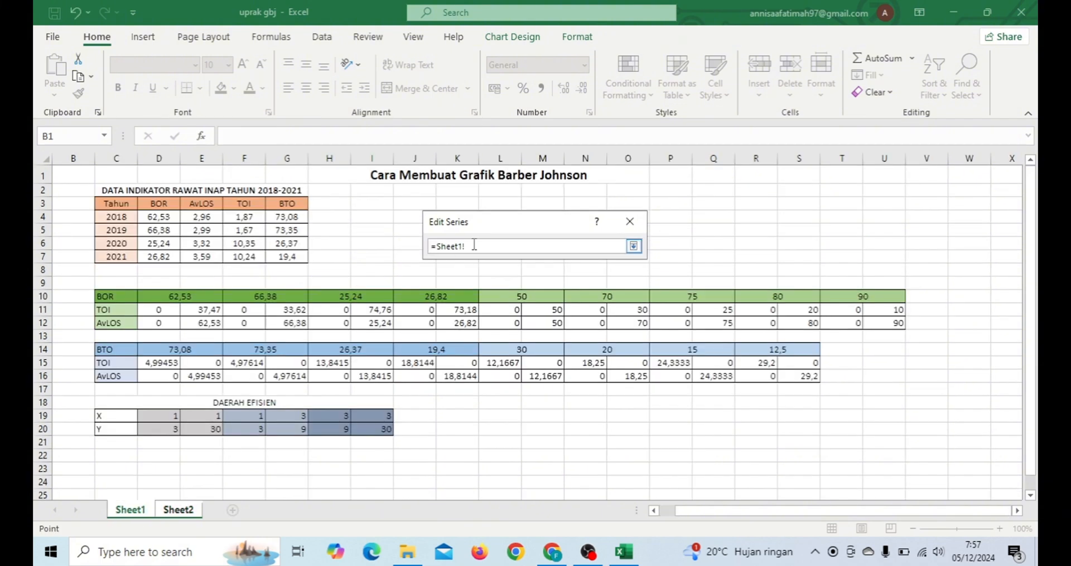
pyautogui.moveTo(672, 364); pyautogui.dragTo(715, 377)
pyautogui.click(633, 246)
pyautogui.click(566, 318)
pyautogui.click(634, 246)
pyautogui.click(561, 342)
# Step: Add a series named "BTO 12,5" using Sheet1 cells R15:S15 for X and R16:S16 for Y, and apply it to the chart
pyautogui.click(350, 279)
pyautogui.write('BTO 12,5')
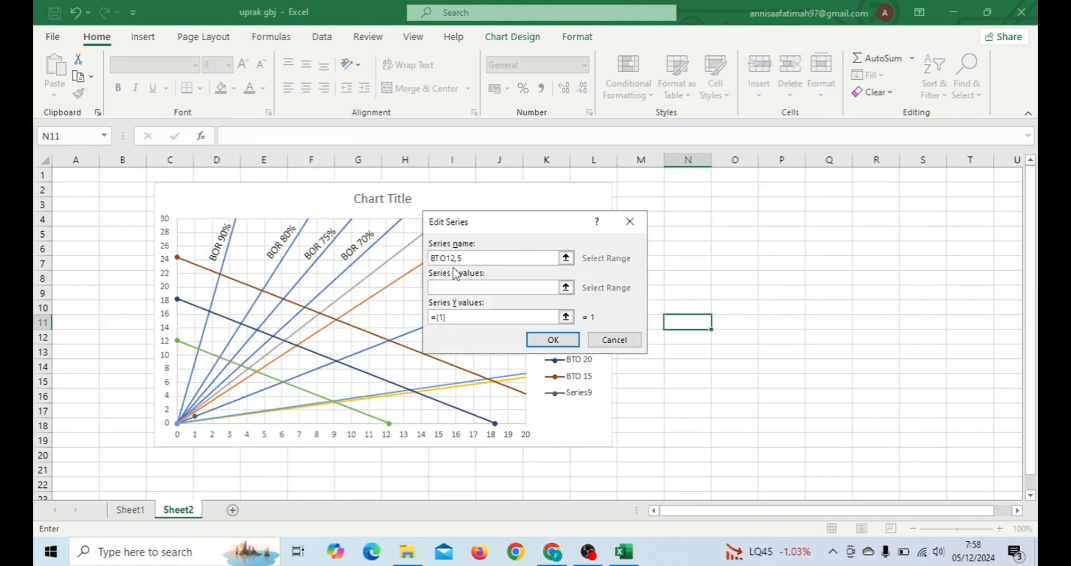
pyautogui.click(565, 287)
pyautogui.click(130, 509)
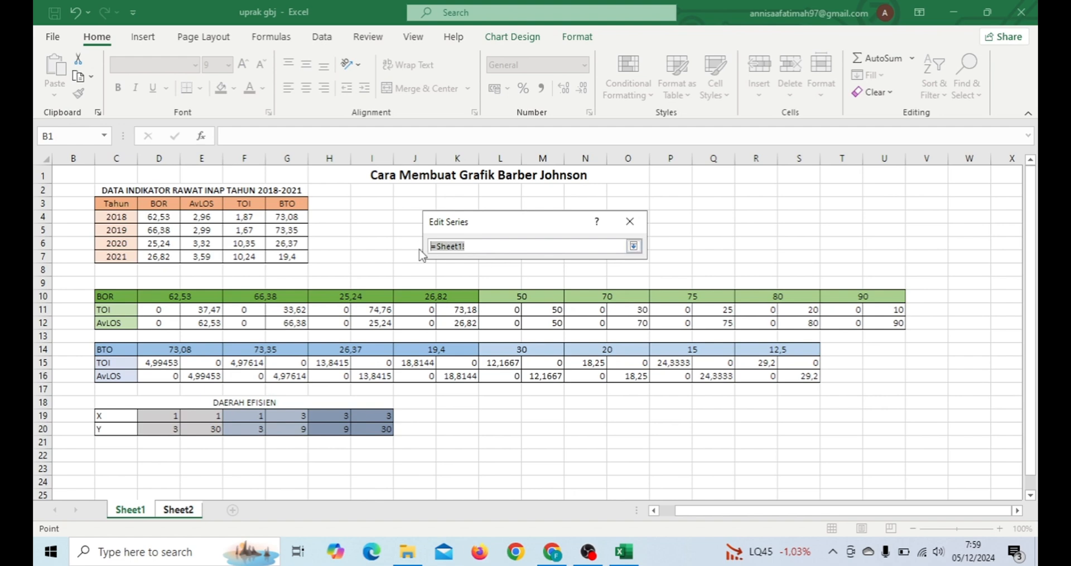
pyautogui.moveTo(748, 363); pyautogui.dragTo(793, 378)
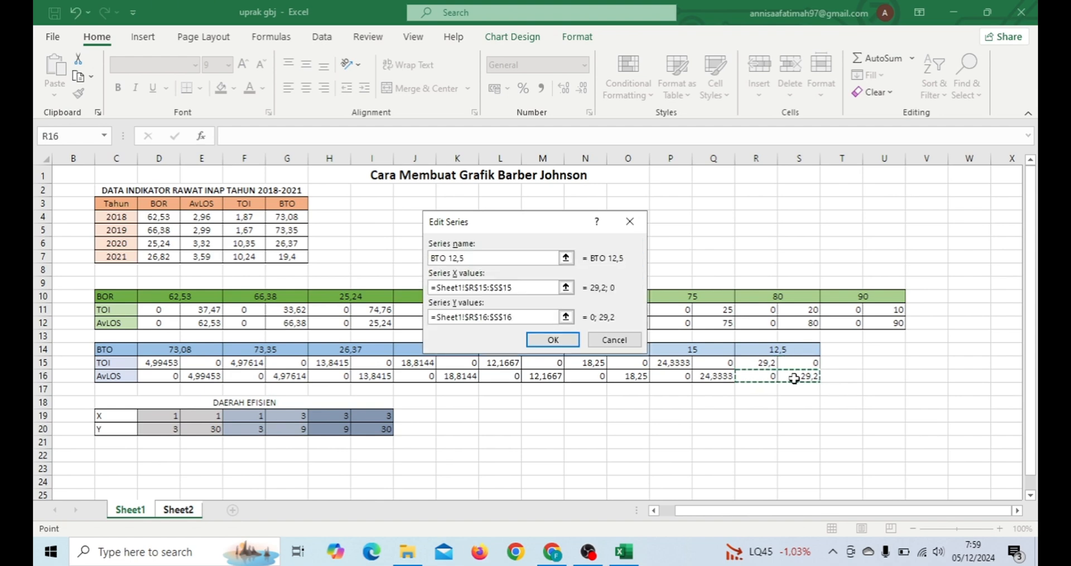
pyautogui.click(553, 339)
pyautogui.click(655, 386)
pyautogui.click(560, 350)
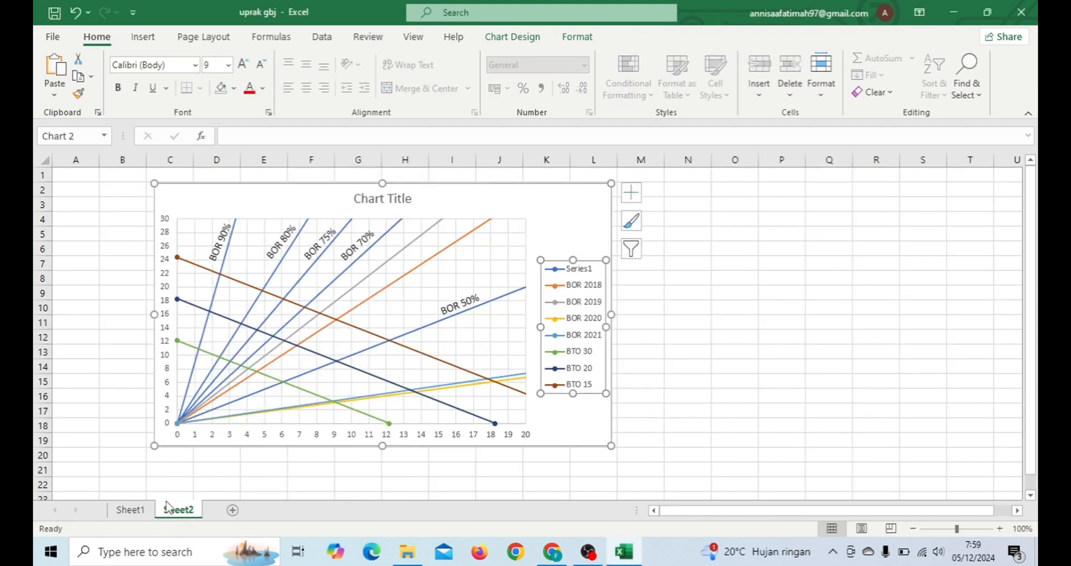
pyautogui.rightClick(544, 210)
pyautogui.click(580, 308)
pyautogui.click(715, 385)
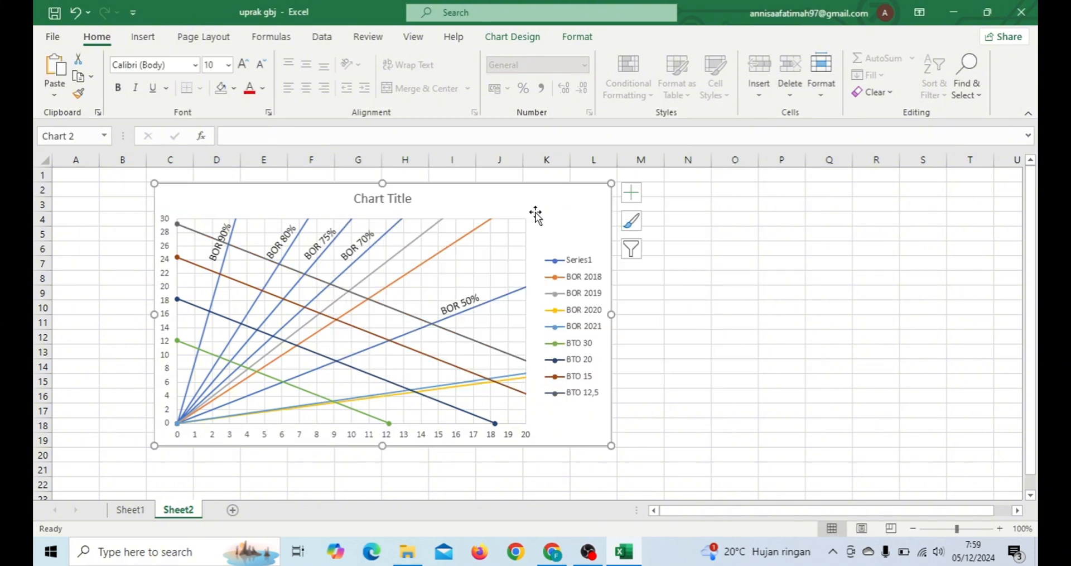
# Step: Add a chart series named "BTO 2018" with X values from Sheet1 cells D15:E15 and Y values from D16:E16
pyautogui.rightClick(535, 213)
pyautogui.click(575, 309)
pyautogui.click(354, 279)
pyautogui.write('BTO 2018')
pyautogui.click(564, 288)
pyautogui.click(131, 509)
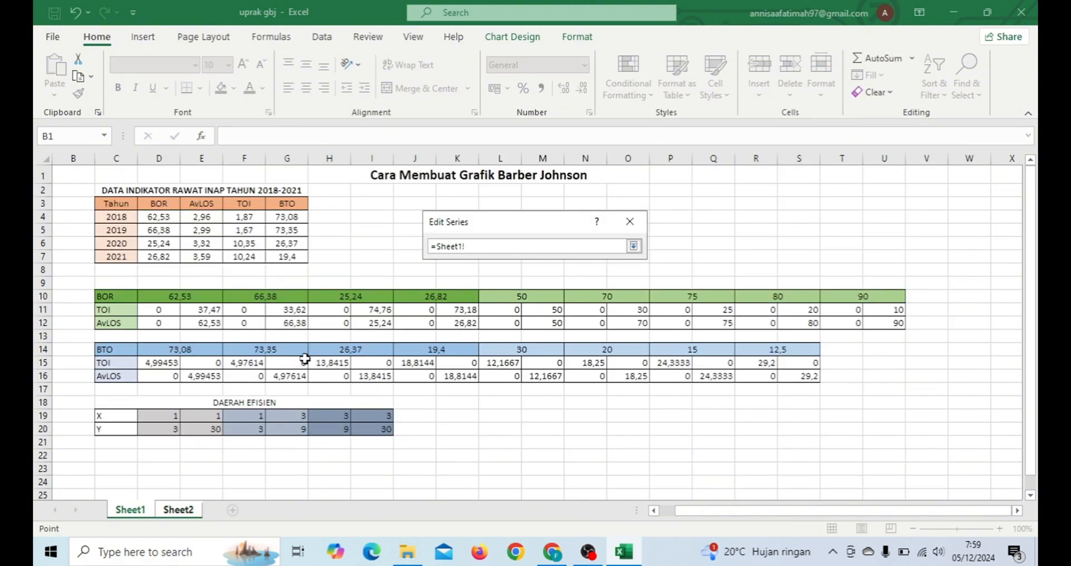
pyautogui.press('Return')
pyautogui.moveTo(159, 363); pyautogui.dragTo(204, 376)
pyautogui.click(566, 316)
pyautogui.press('Return')
pyautogui.click(537, 339)
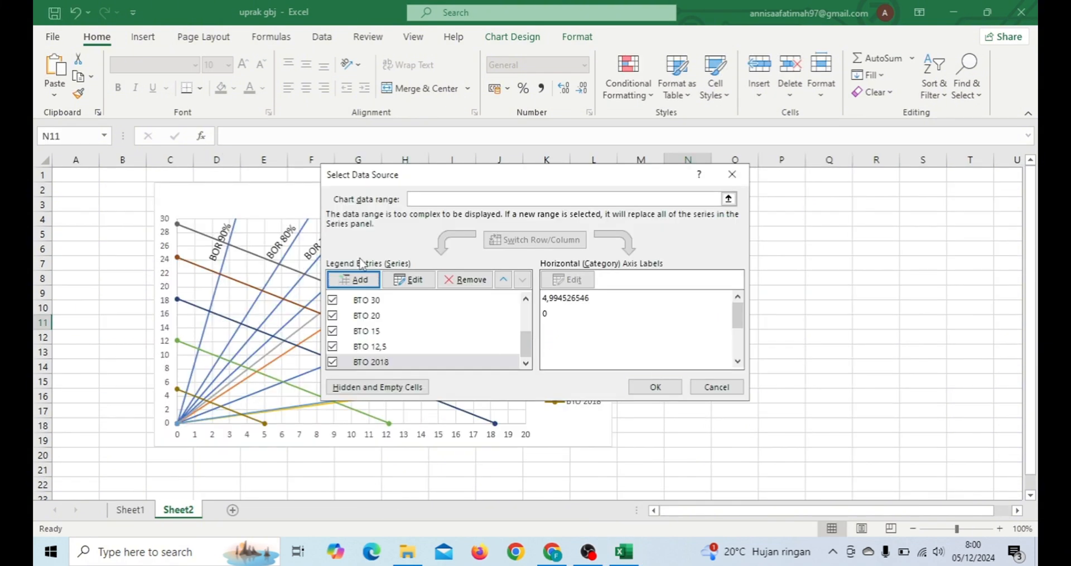
# Step: Add a chart series named "BTO 2019" with X values from Sheet1 cells F15:G15 and Y values from F16:G16
pyautogui.click(355, 279)
pyautogui.write('BTO 2019')
pyautogui.click(567, 287)
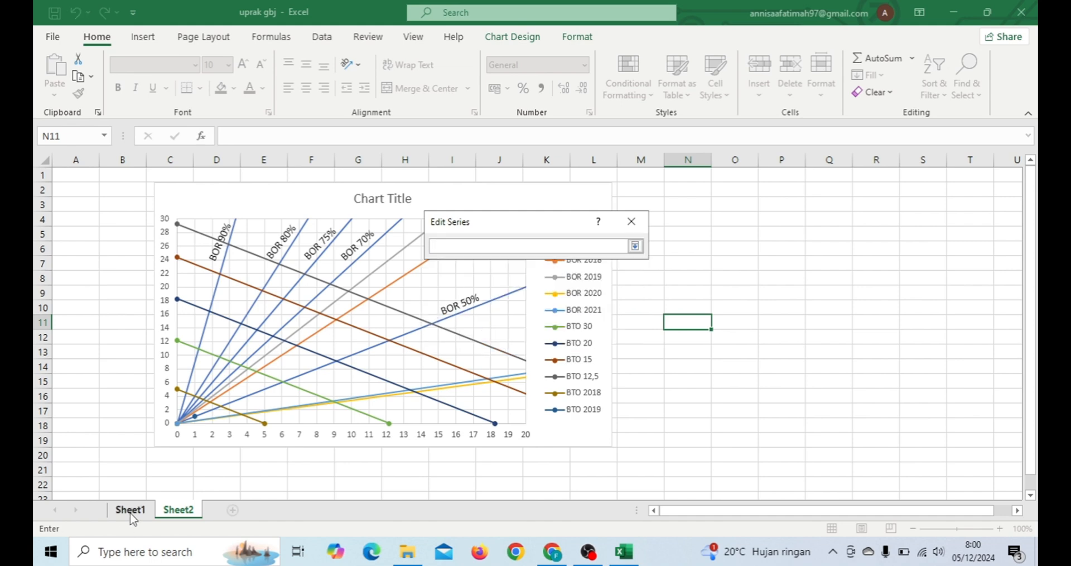
pyautogui.click(130, 509)
pyautogui.moveTo(244, 362); pyautogui.dragTo(449, 375)
pyautogui.press('Return')
pyautogui.click(566, 316)
pyautogui.press('Return')
pyautogui.click(558, 340)
# Step: Add a chart series named "BTO 2020" with X values from Sheet1 cells H15:I15 and Y values from H16:I16
pyautogui.click(355, 280)
pyautogui.write('BTO 2020')
pyautogui.click(567, 287)
pyautogui.click(130, 509)
pyautogui.press('Return')
pyautogui.click(567, 316)
pyautogui.press('Return')
pyautogui.click(557, 339)
# Step: Add a chart series named "BTO 2021" with X values from Sheet1 cells J15:K15 and Y values from J16:K16
pyautogui.click(355, 279)
pyautogui.write('BTO 2021')
pyautogui.click(570, 287)
pyautogui.click(130, 509)
pyautogui.press('Return')
pyautogui.click(570, 317)
pyautogui.press('Return')
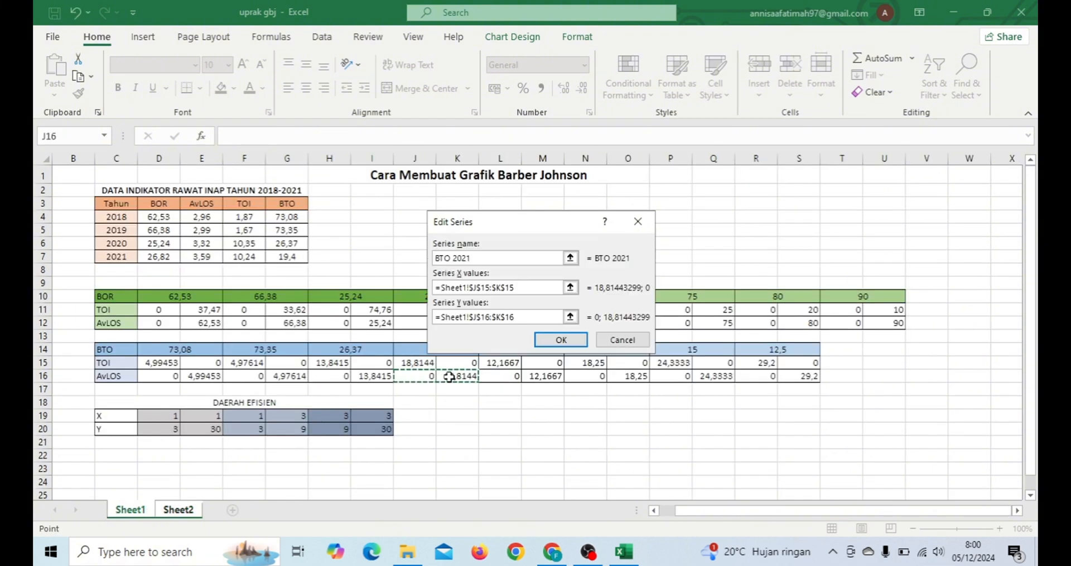
pyautogui.click(561, 340)
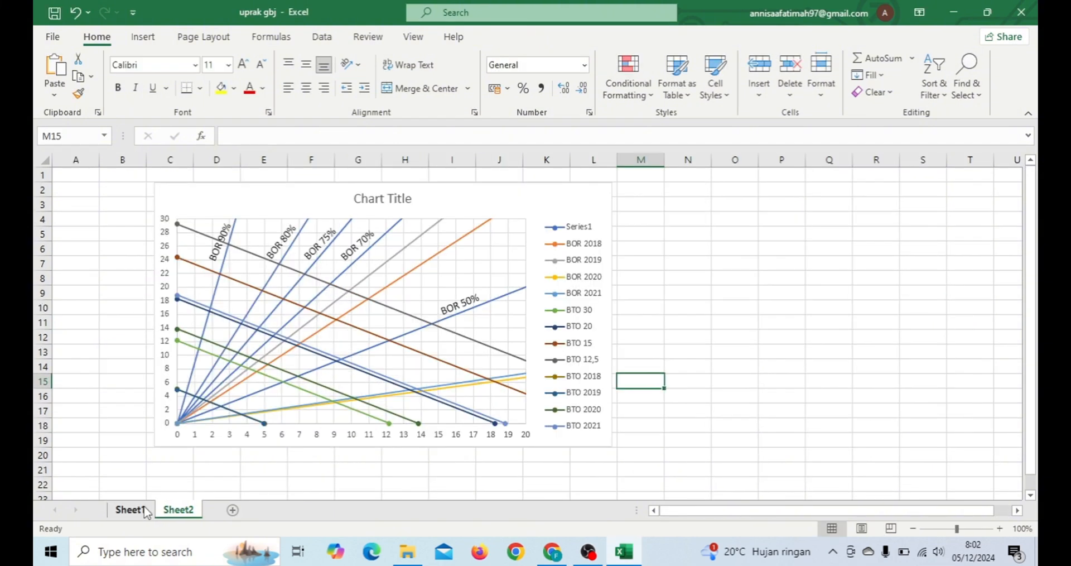
# Step: Check the efficient-area table on Sheet1, then add a new series named "DAERAH EFISIEN" to the Sheet2 chart
pyautogui.click(140, 509)
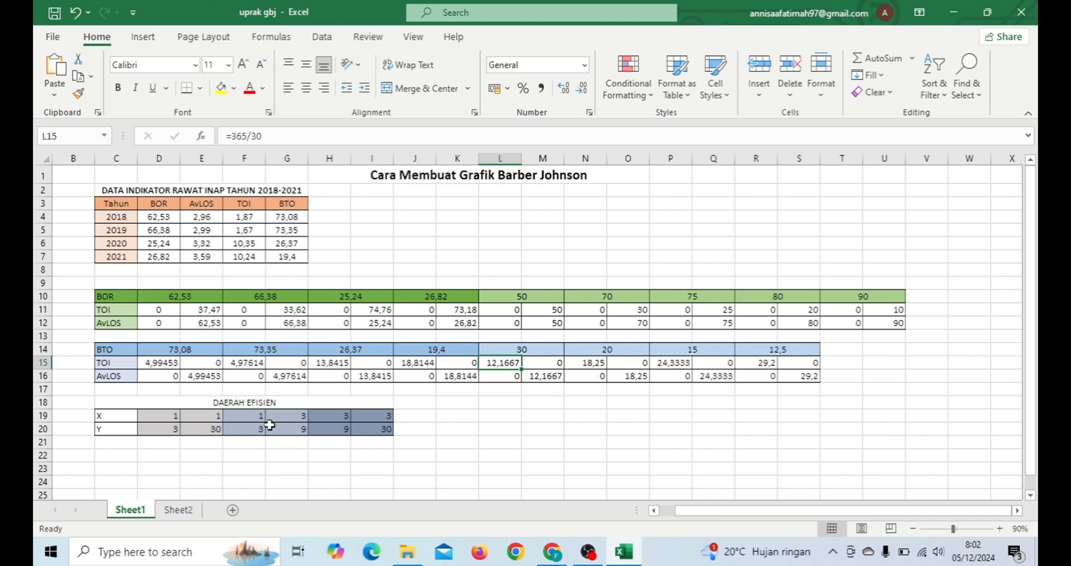
pyautogui.click(183, 511)
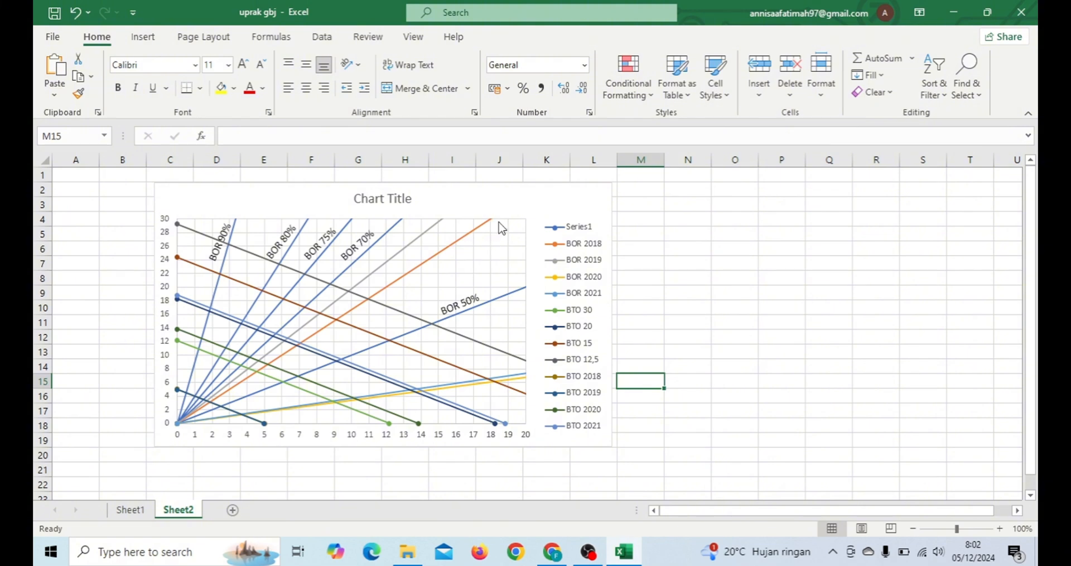
pyautogui.click(519, 200)
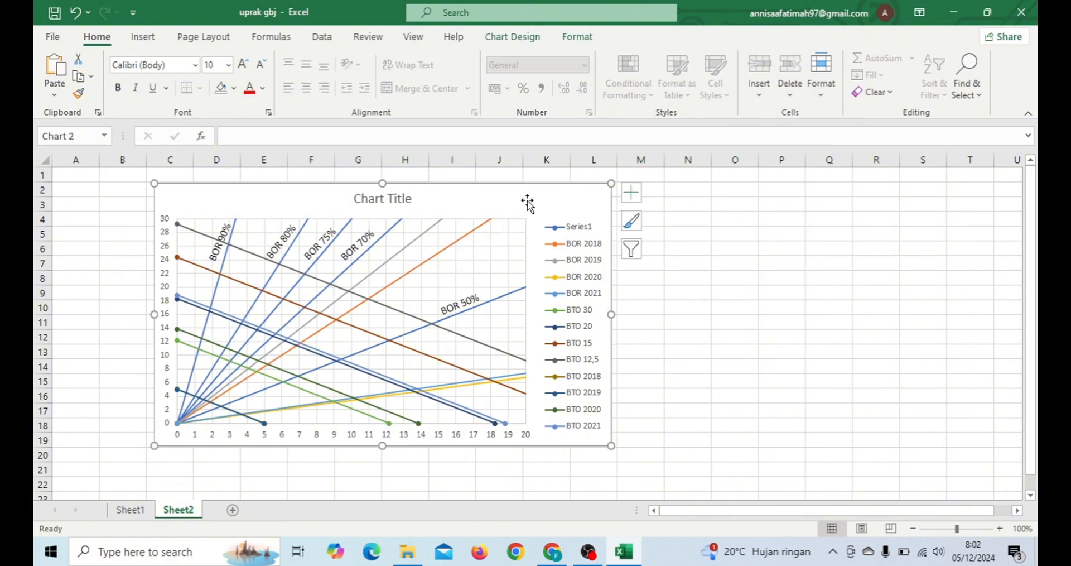
pyautogui.rightClick(528, 204)
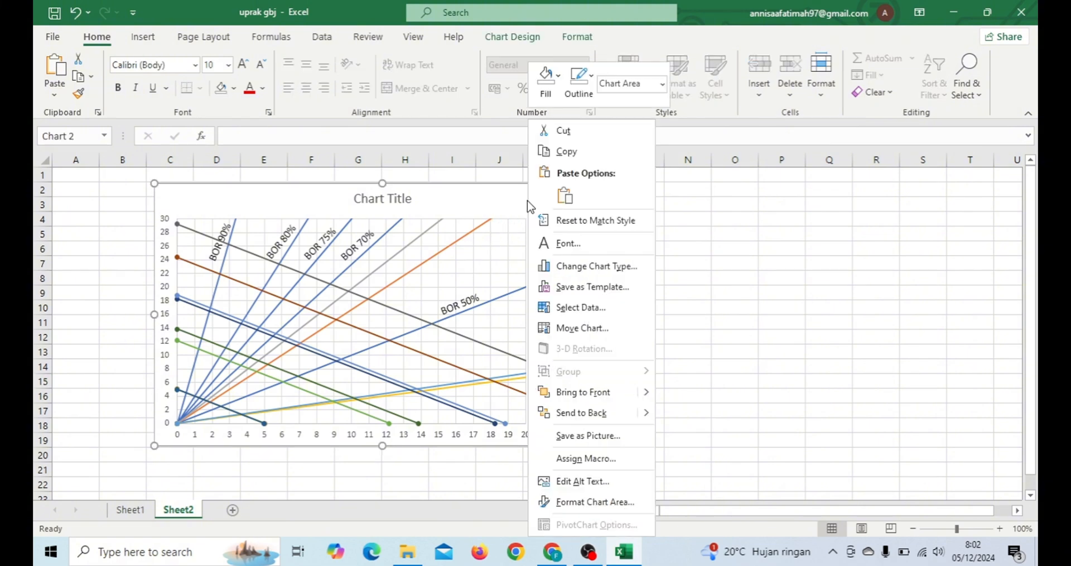
pyautogui.click(580, 306)
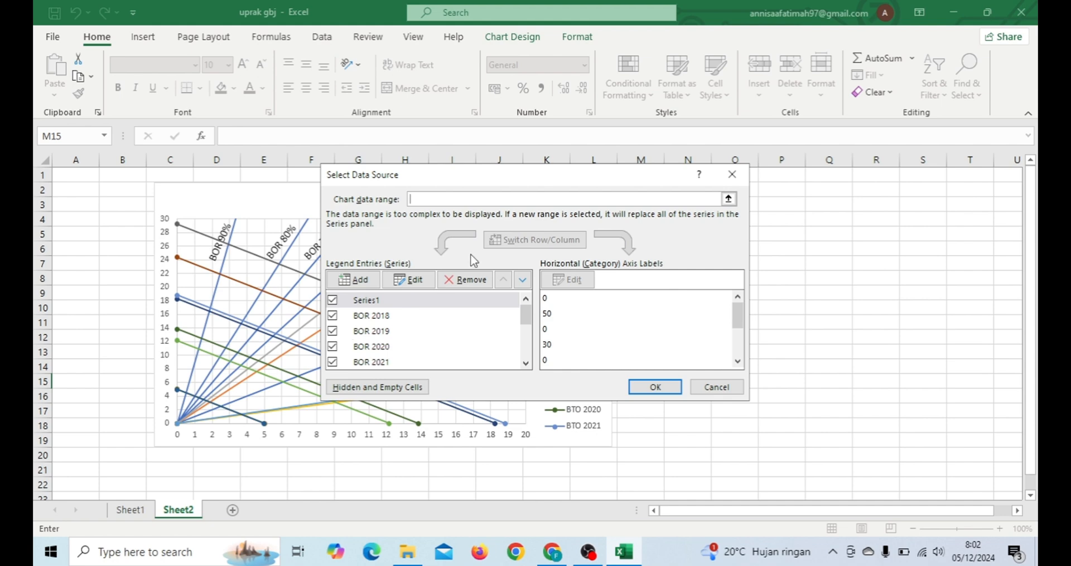
pyautogui.click(356, 280)
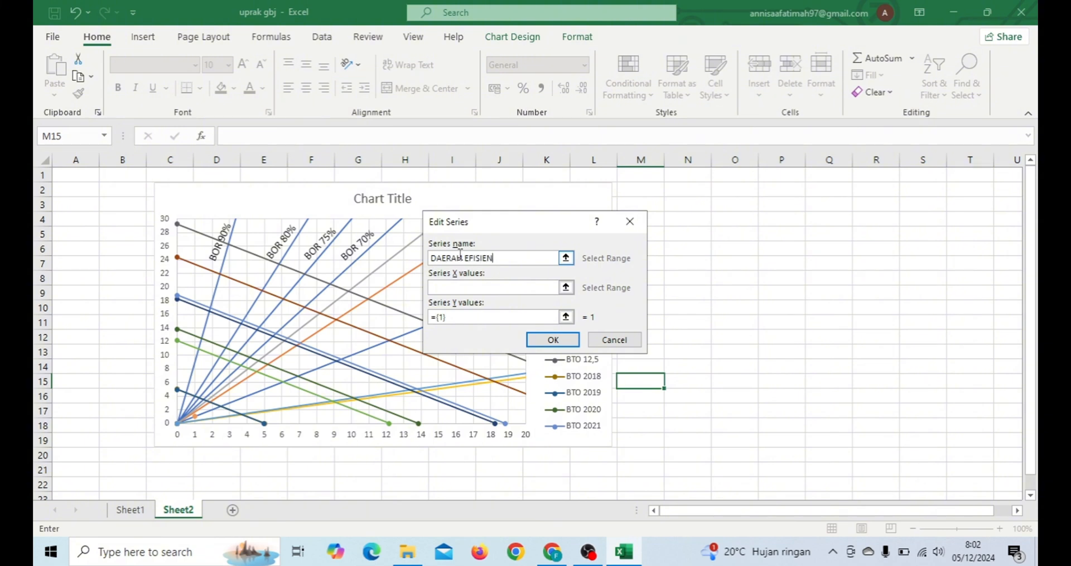
# Step: Set the DAERAH EFISIEN series X values to the X row in Sheet1 cells D19:I19
pyautogui.click(566, 286)
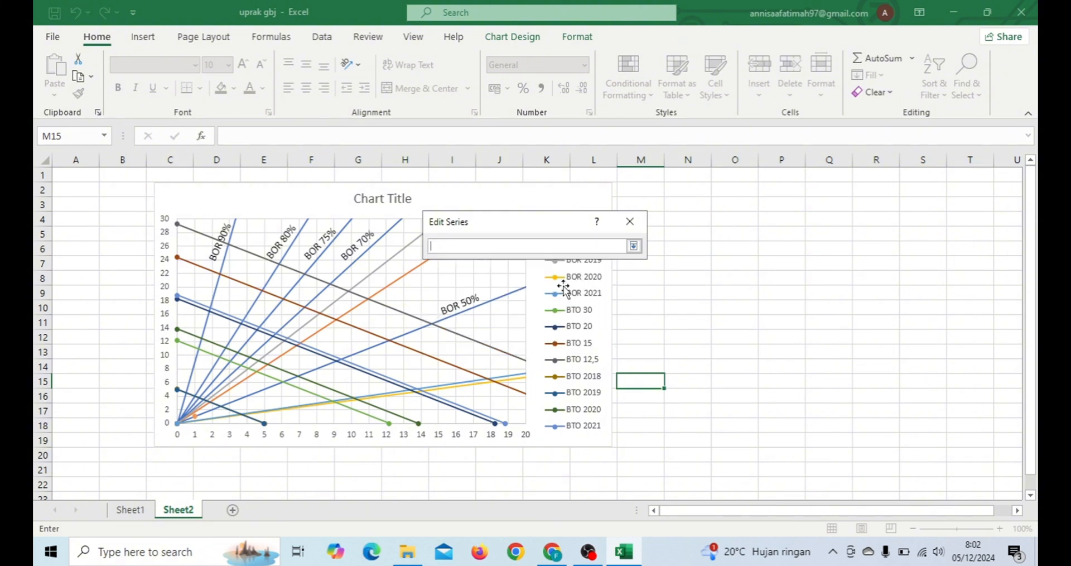
pyautogui.click(130, 510)
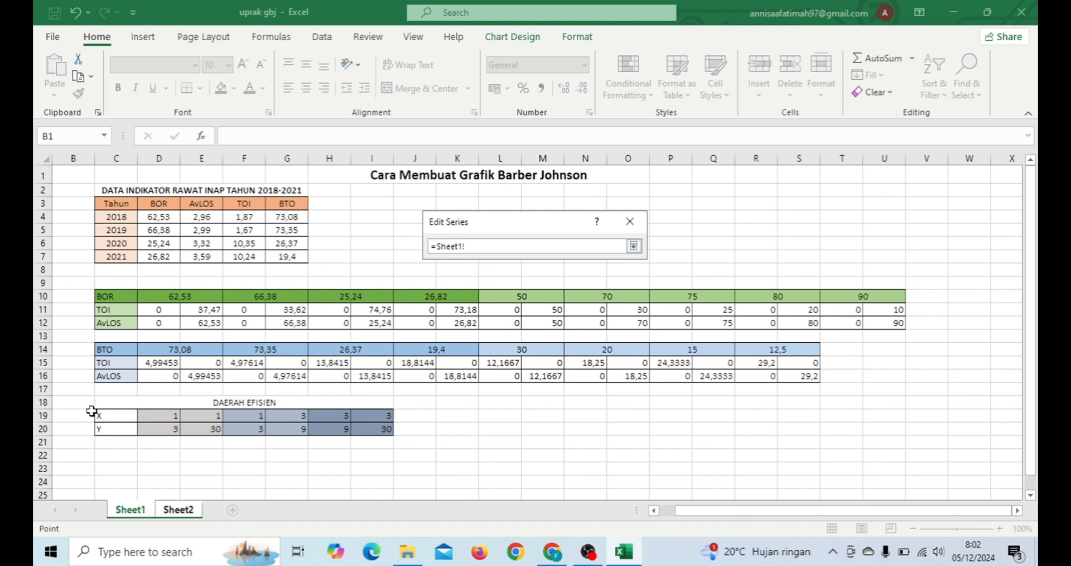
pyautogui.moveTo(158, 417); pyautogui.dragTo(373, 416)
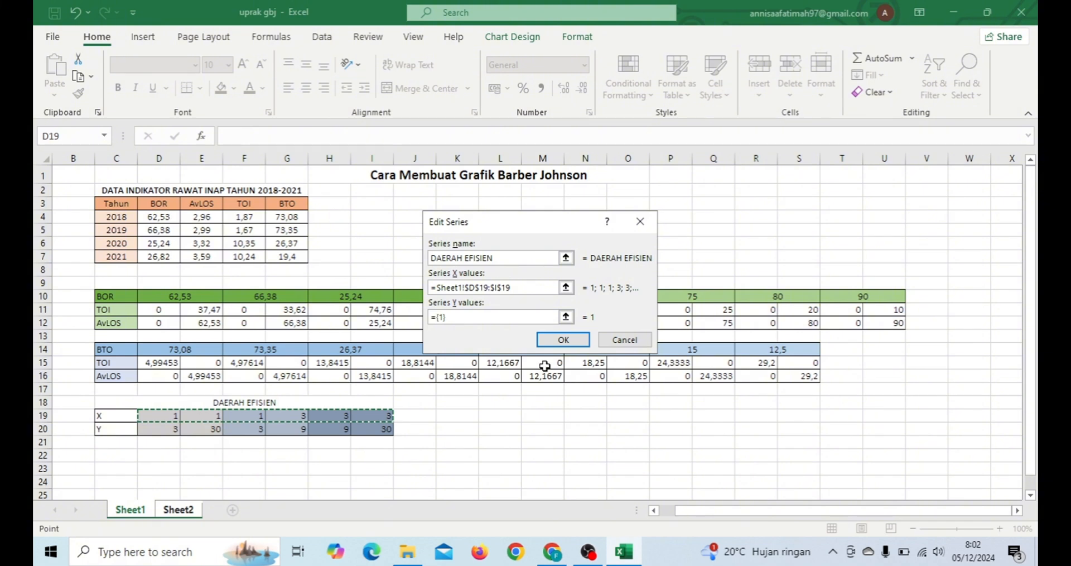
# Step: Set the DAERAH EFISIEN series Y values to Sheet1 cells D20:I20 and apply the series to the chart
pyautogui.click(565, 317)
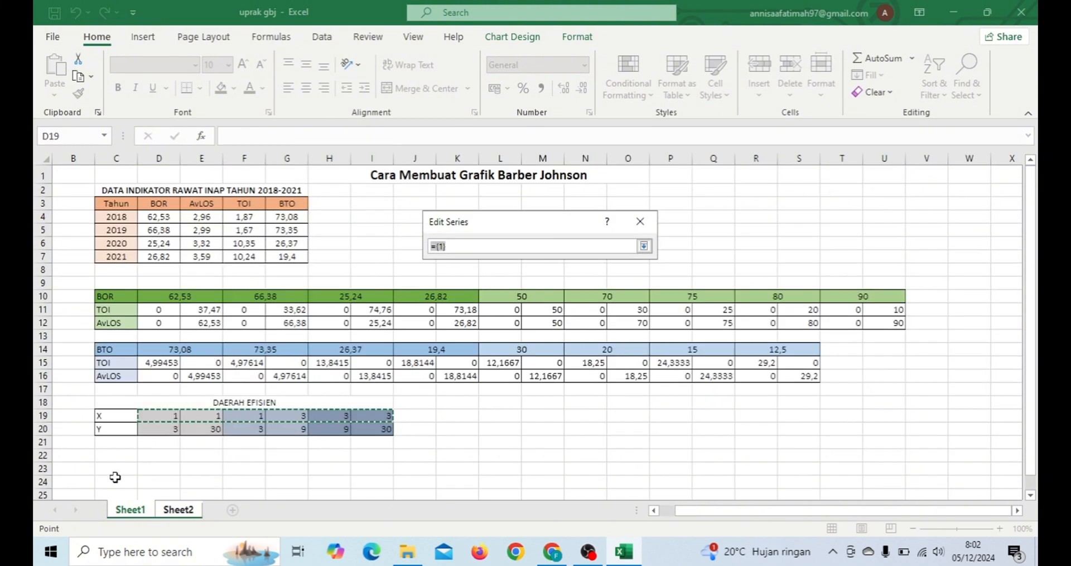
pyautogui.click(158, 428)
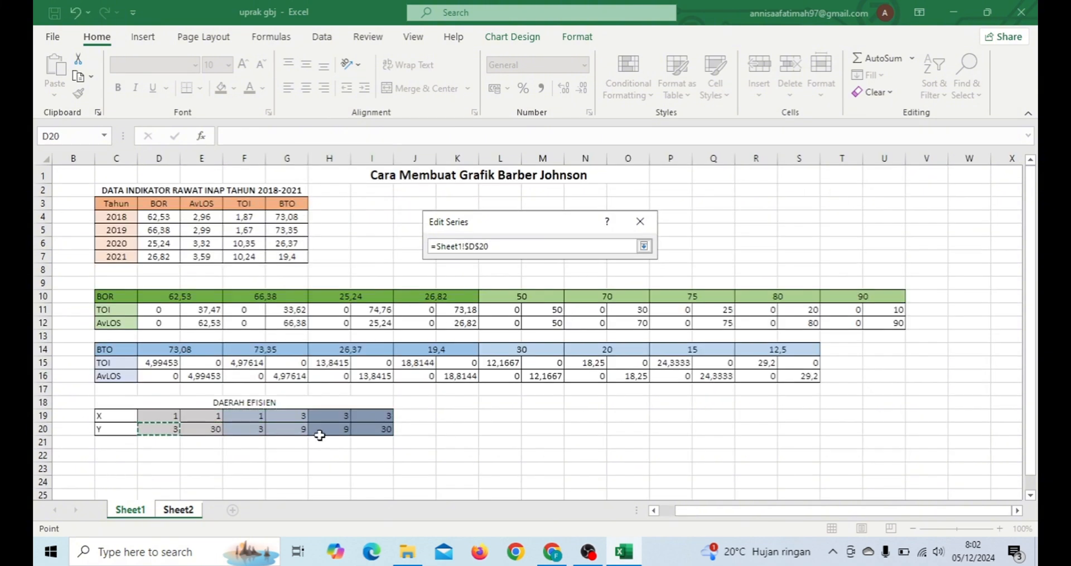
pyautogui.moveTo(151, 430); pyautogui.dragTo(375, 431)
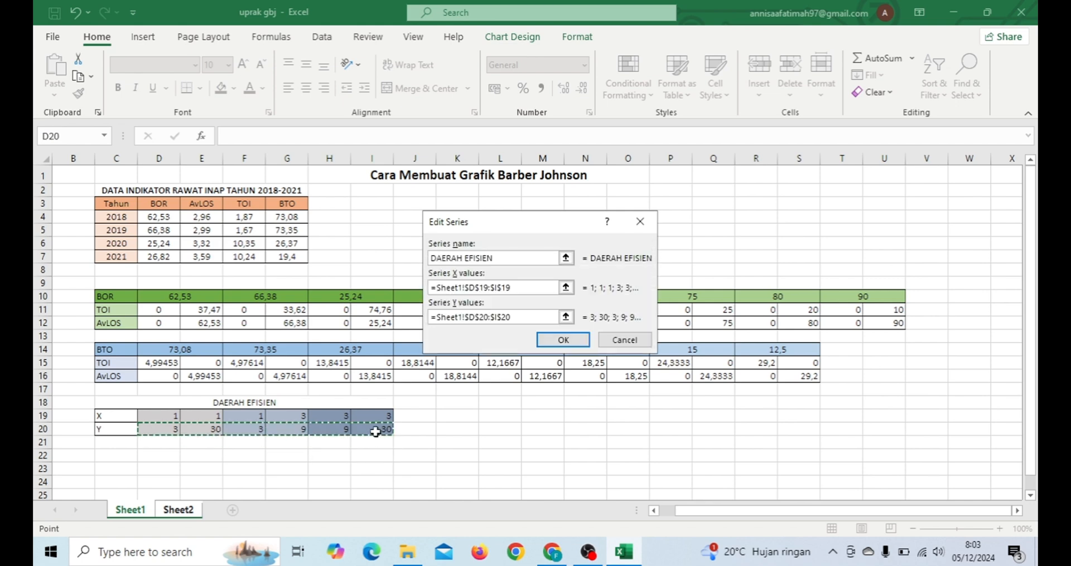
pyautogui.click(560, 340)
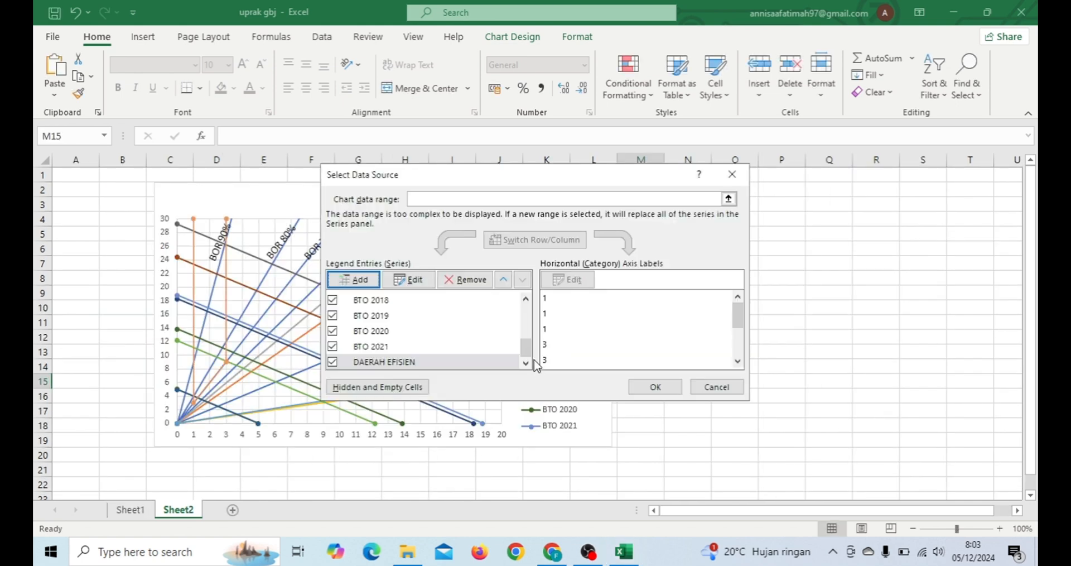
pyautogui.click(640, 391)
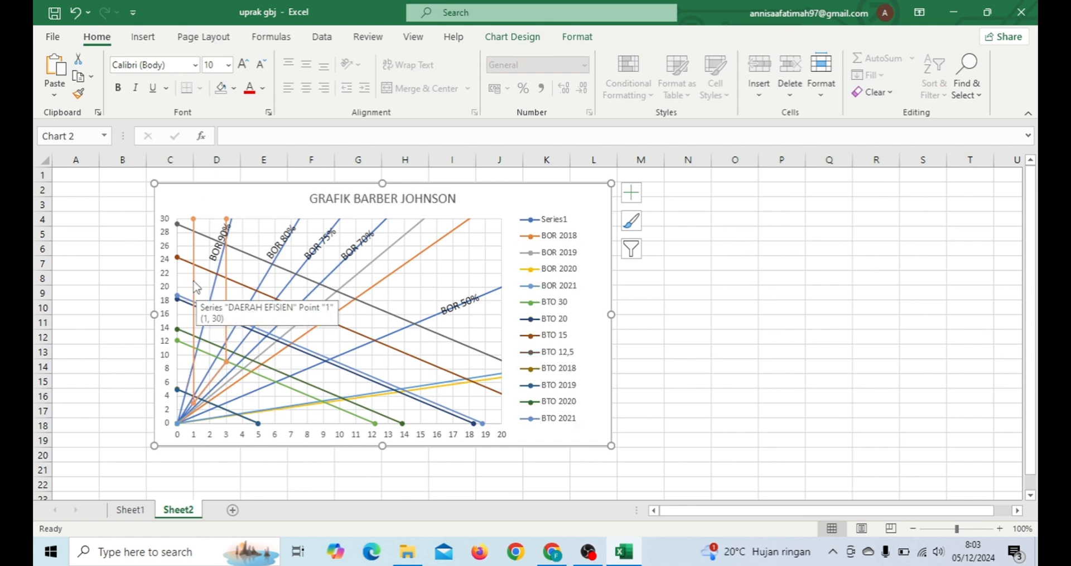
# Step: Thicken the DAERAH EFISIEN series line on the chart to a width of 2,25 pt
pyautogui.click(194, 286)
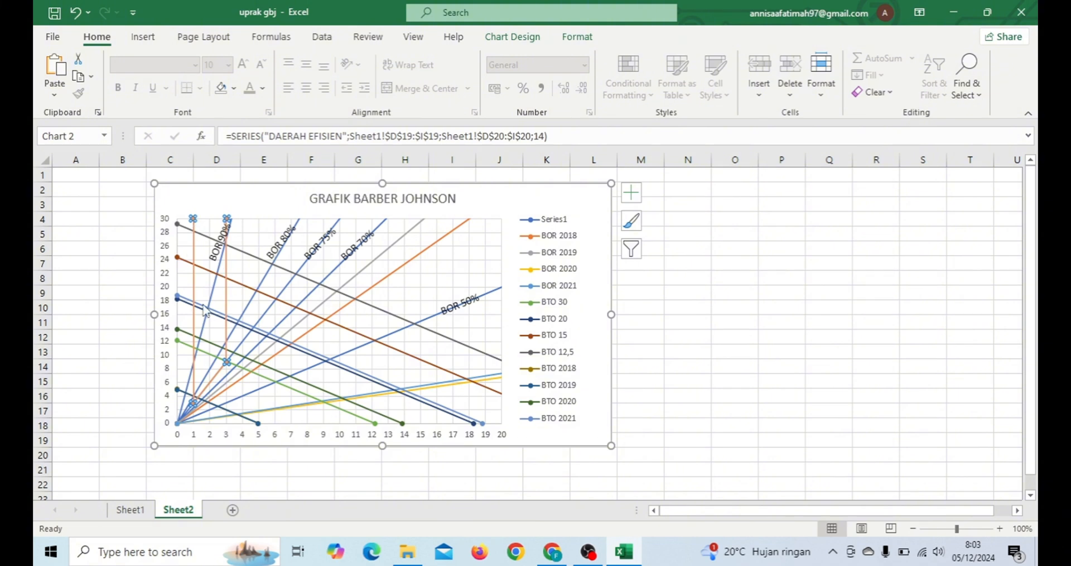
pyautogui.rightClick(195, 256)
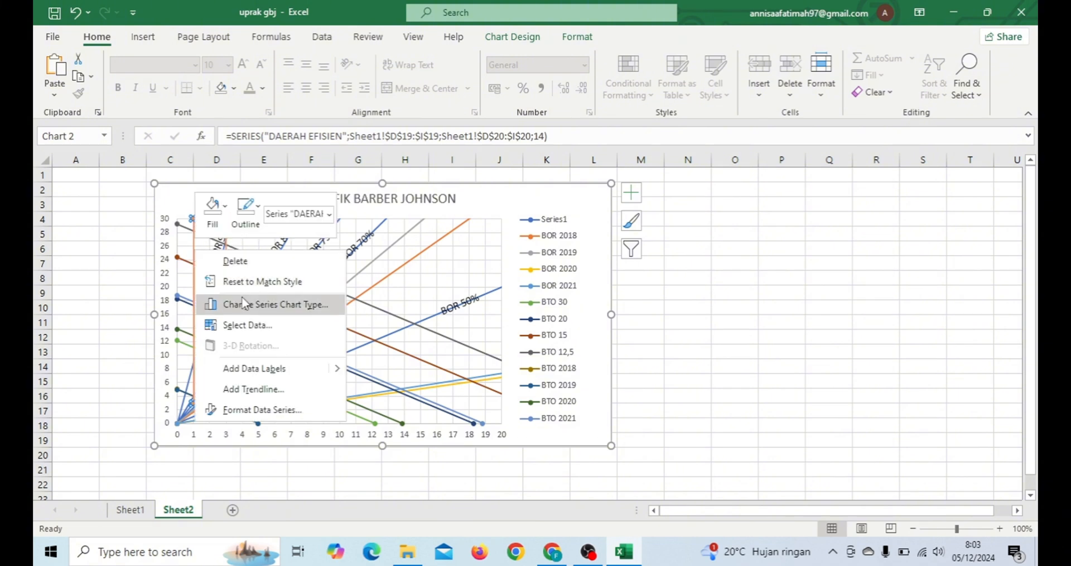
pyautogui.click(253, 410)
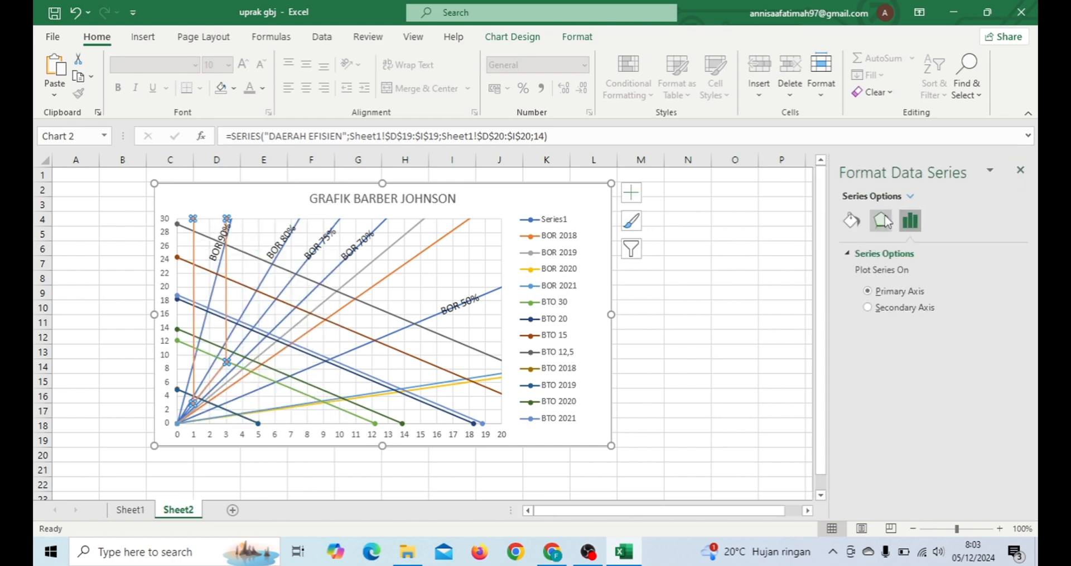
pyautogui.click(883, 221)
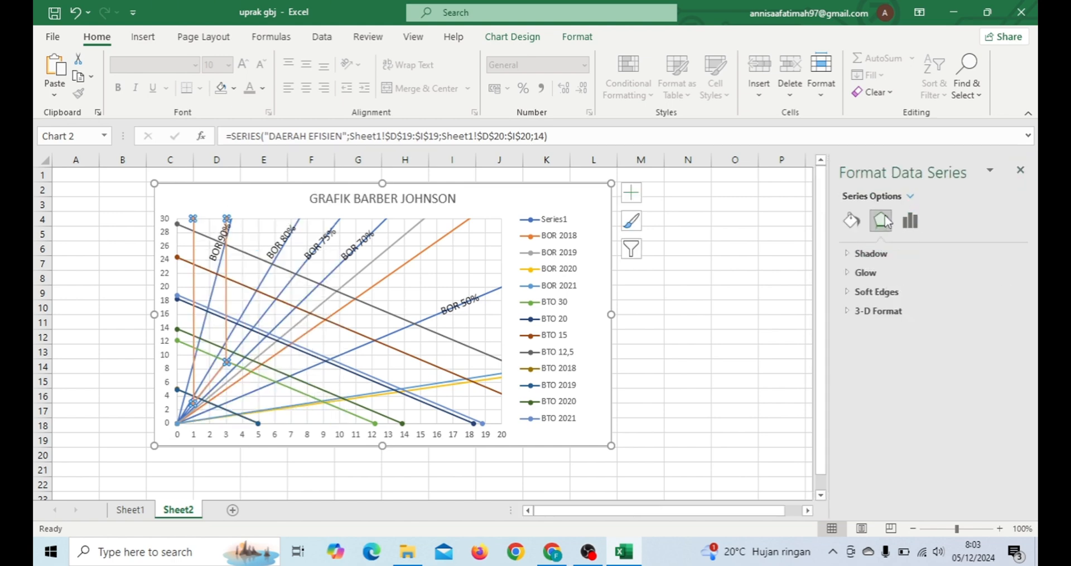
pyautogui.click(852, 222)
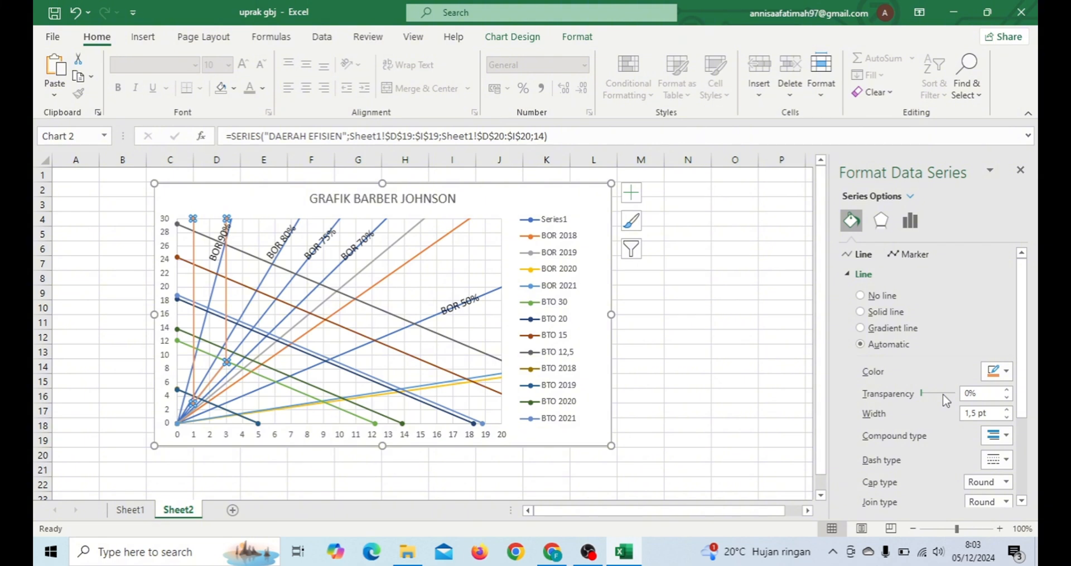
pyautogui.click(1007, 409)
pyautogui.click(1006, 409)
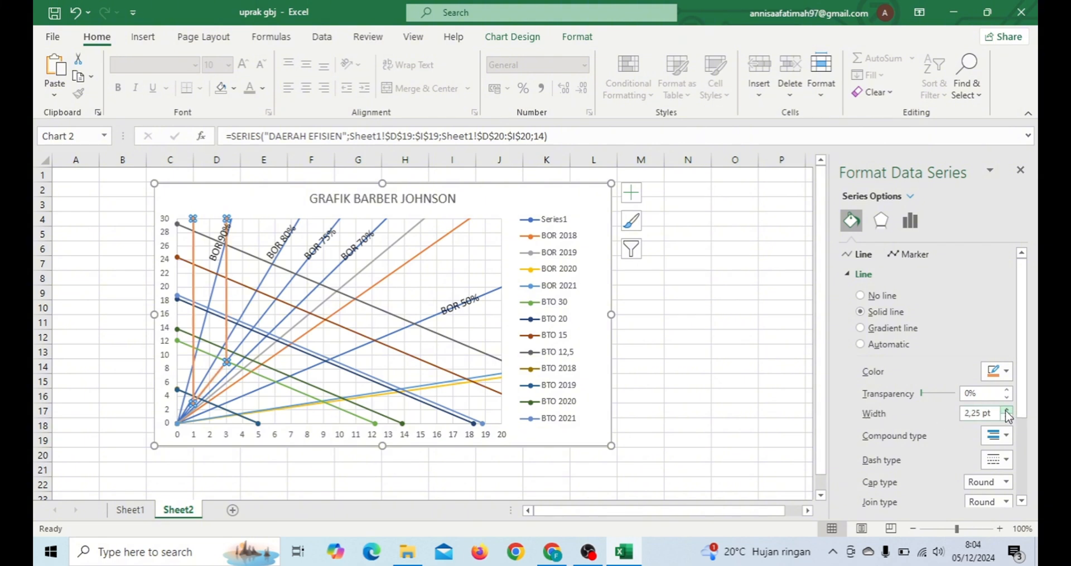
pyautogui.click(1007, 417)
pyautogui.scroll(-1, 1008, 422)
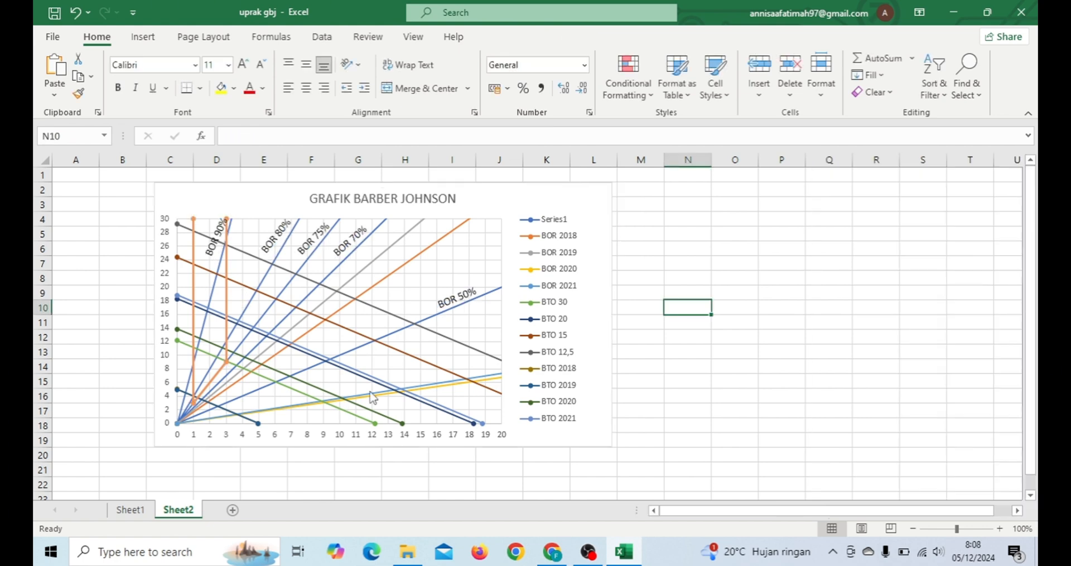
# Step: Check the yearly indicator table on Sheet1, then add a new series named "2018" to the Sheet2 chart
pyautogui.moveTo(372, 395)
pyautogui.click(129, 509)
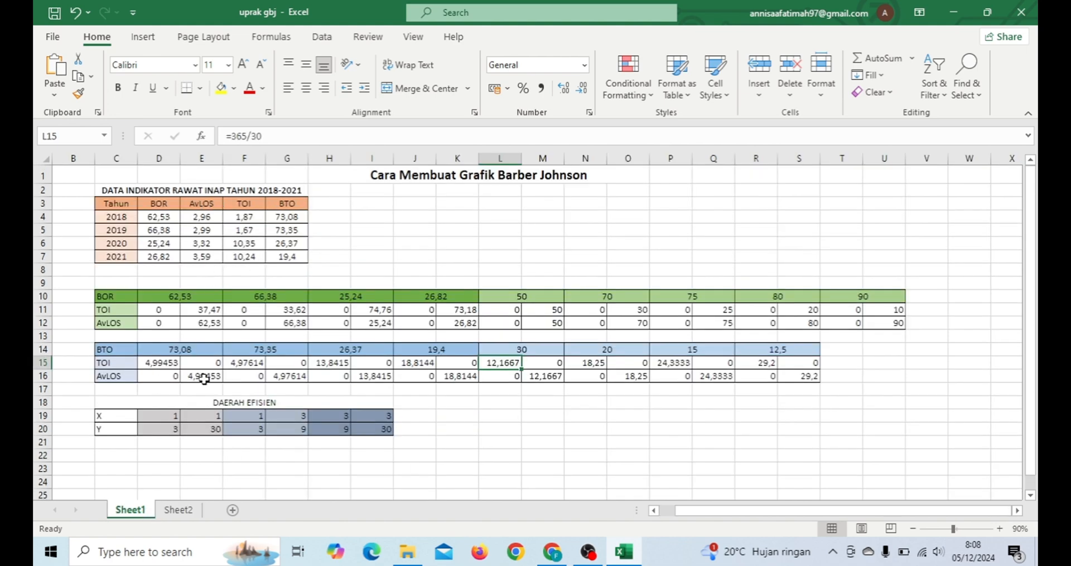
pyautogui.click(178, 510)
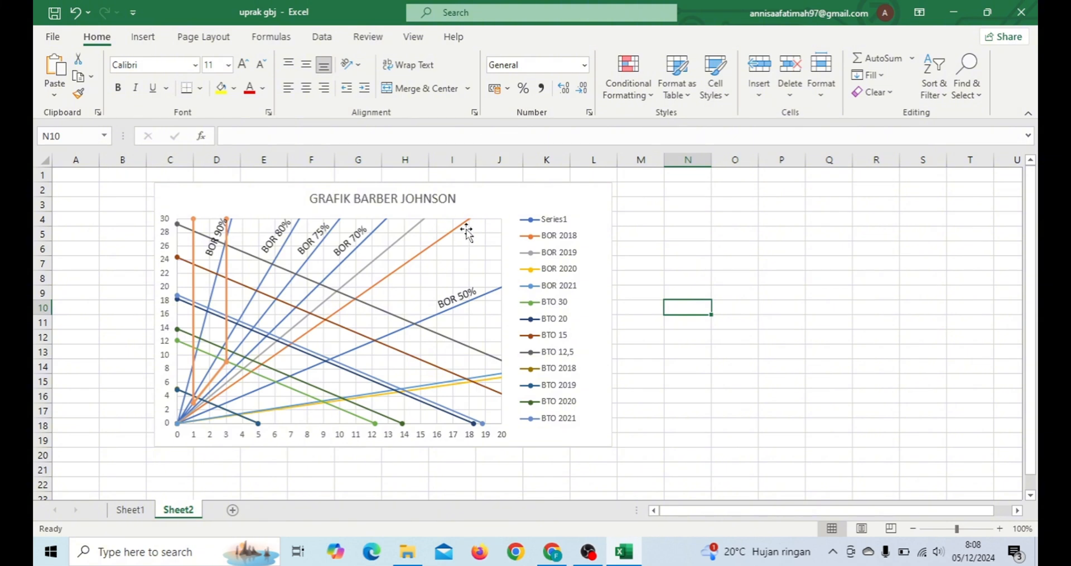
pyautogui.click(501, 200)
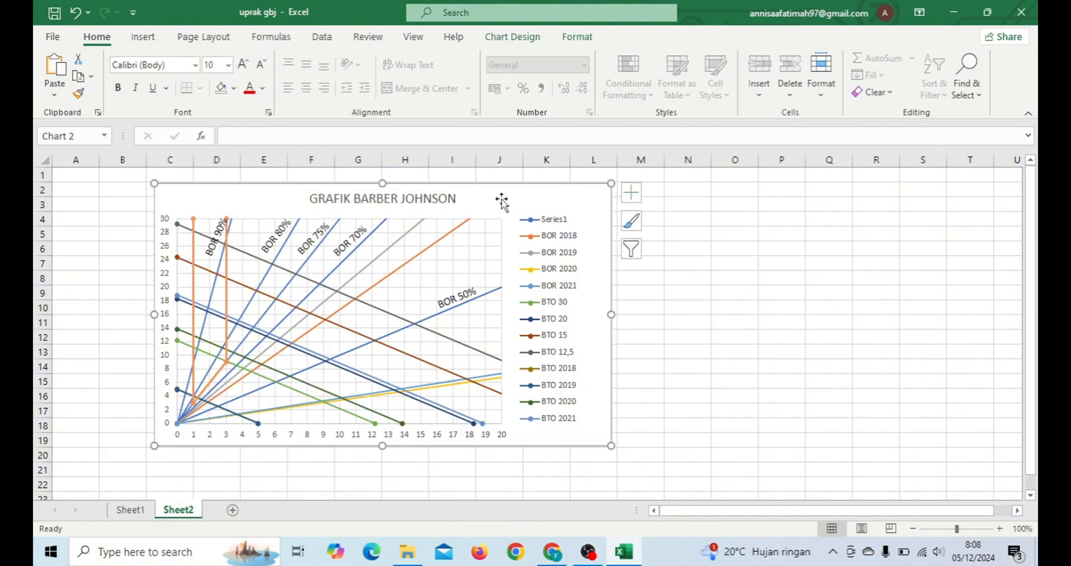
pyautogui.rightClick(501, 199)
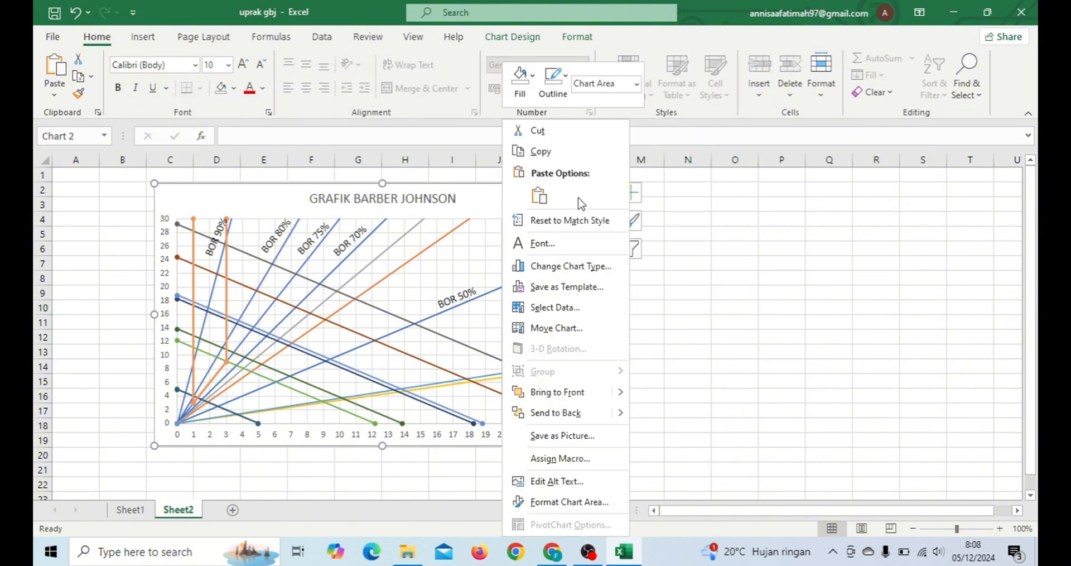
pyautogui.click(574, 315)
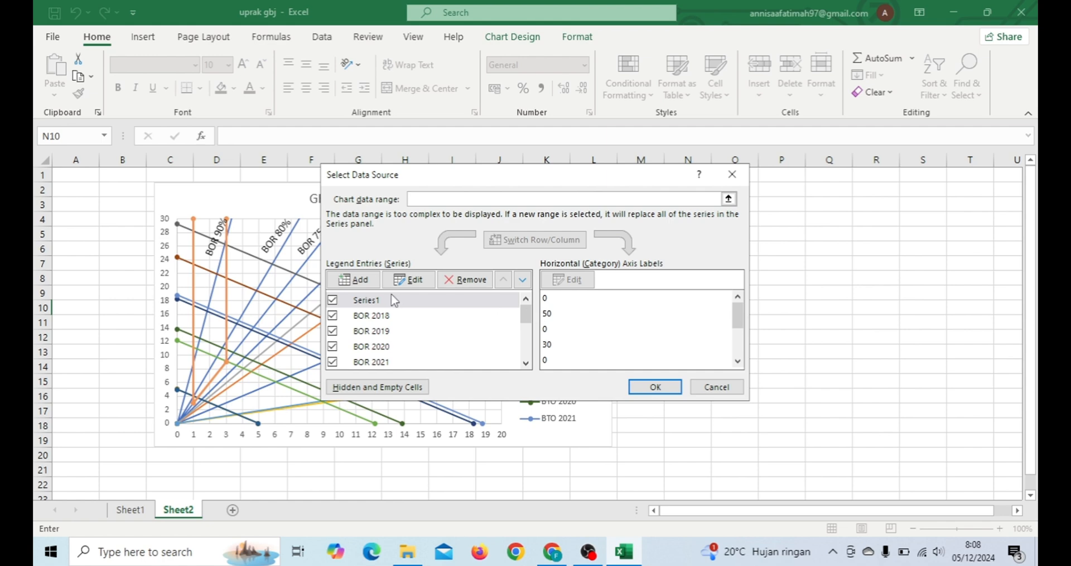
pyautogui.click(357, 279)
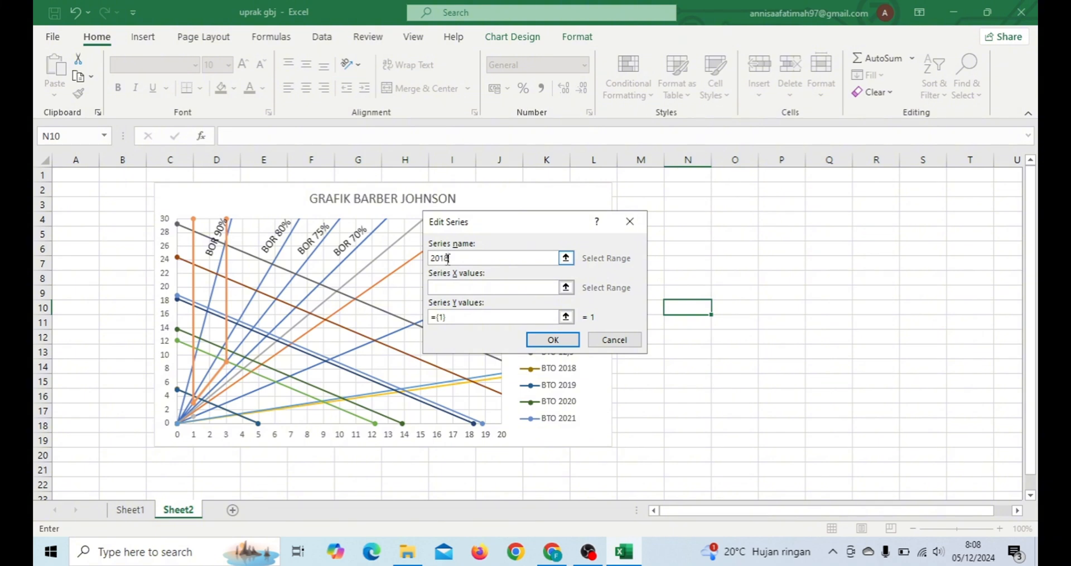
pyautogui.write('2018')
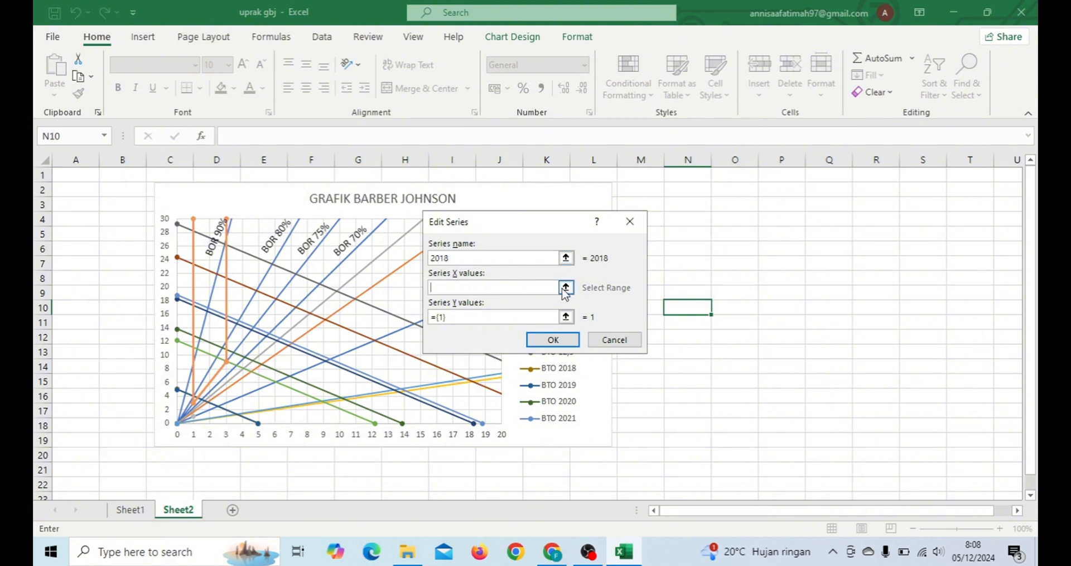
# Step: Set the 2018 series X value to the 2018 TOI value in Sheet1 cell F4
pyautogui.click(565, 287)
pyautogui.click(130, 509)
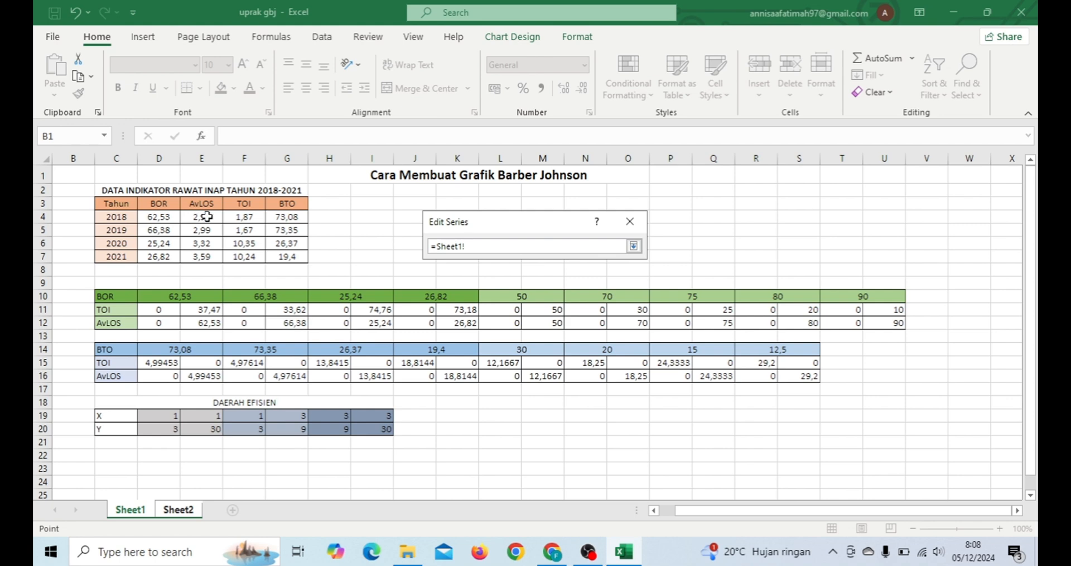
pyautogui.click(233, 217)
pyautogui.press('Return')
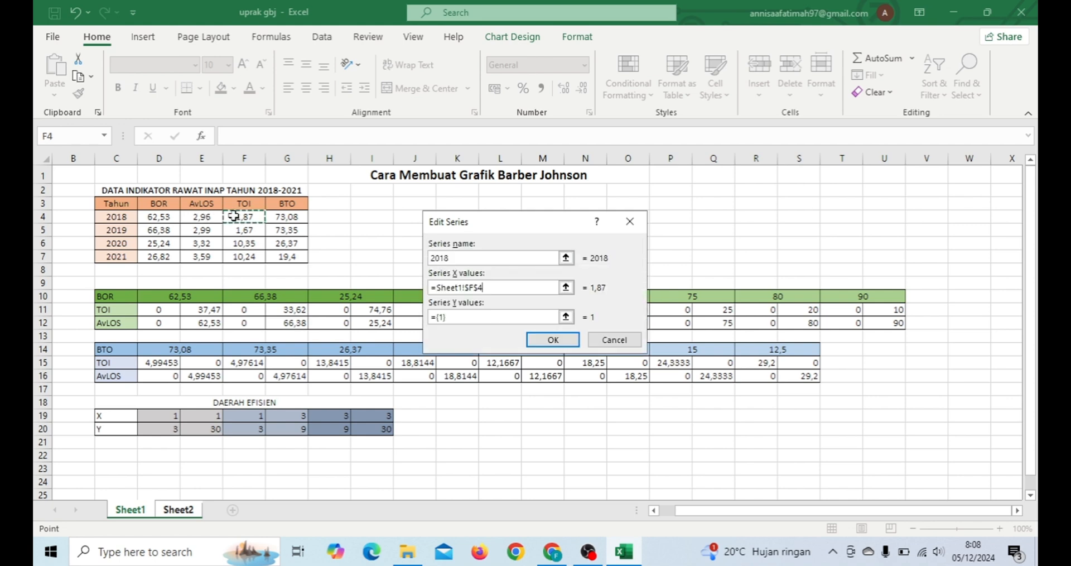
# Step: Set the 2018 series Y value to the 2018 AvLOS value in Sheet1 cell E4 and apply the series to the chart
pyautogui.click(566, 317)
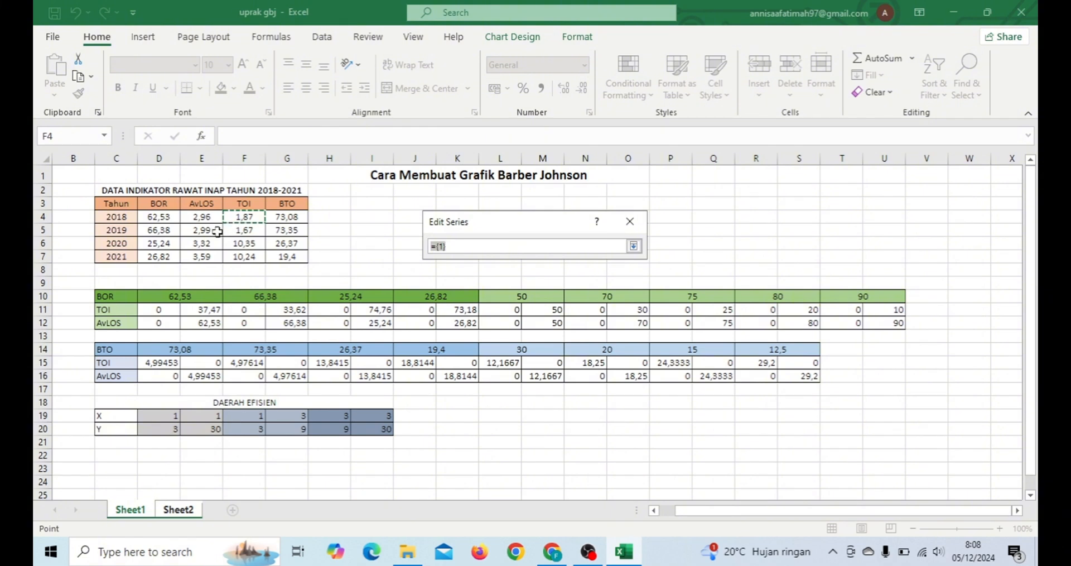
pyautogui.click(200, 218)
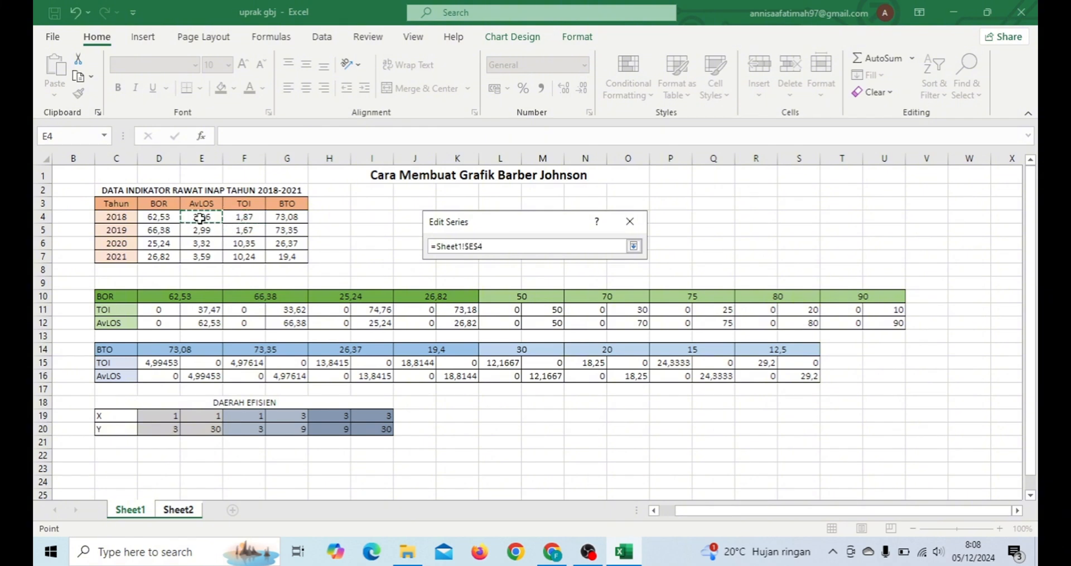
pyautogui.press('Return')
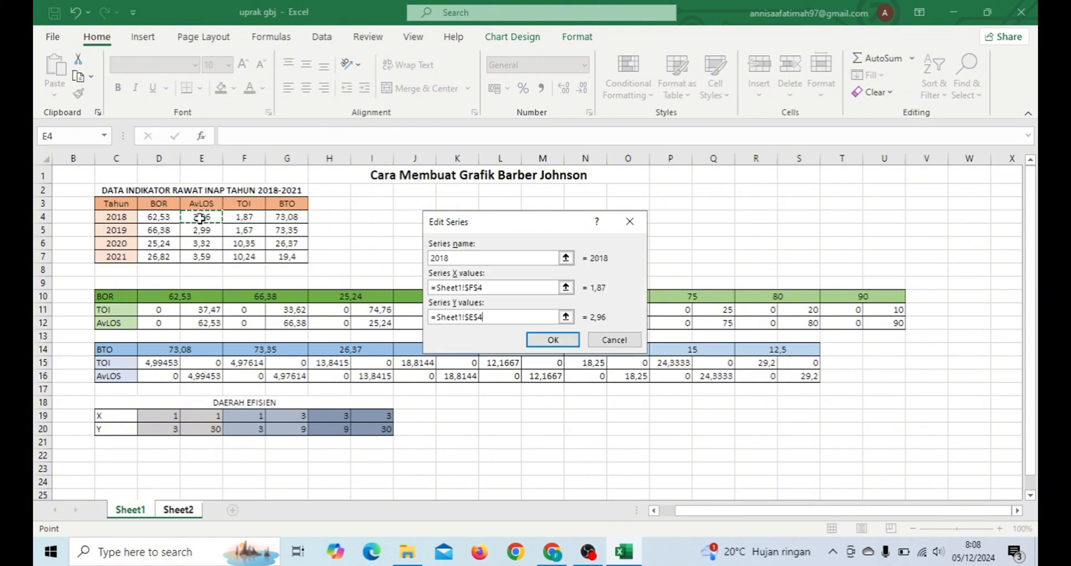
pyautogui.click(567, 345)
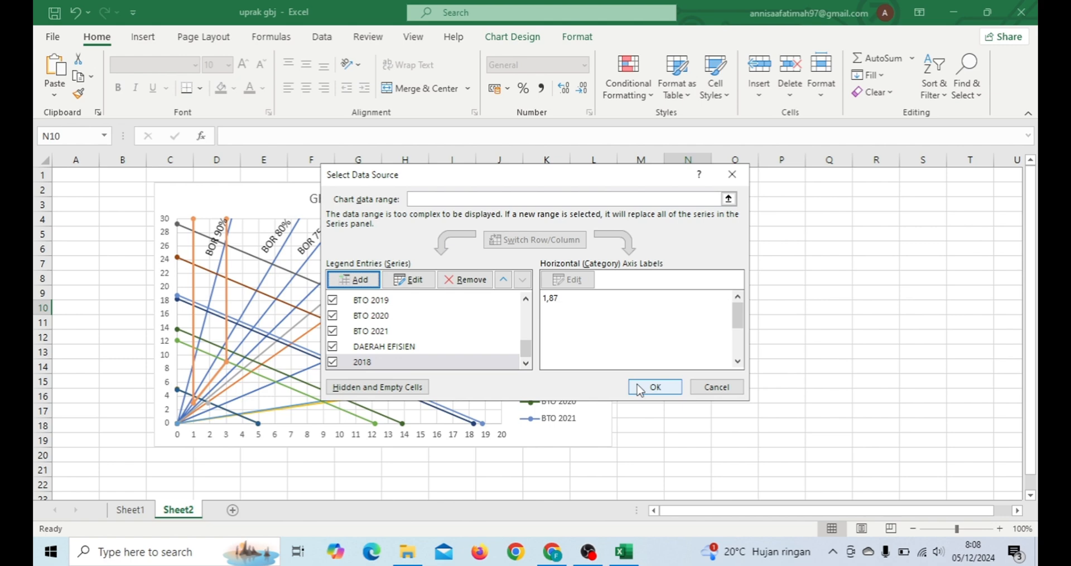
pyautogui.click(653, 386)
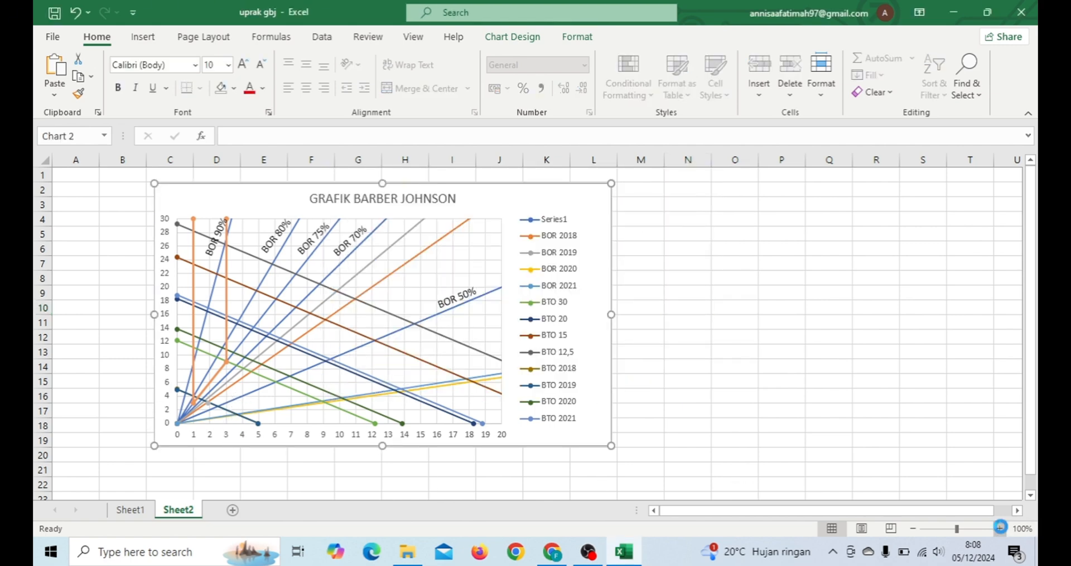
# Step: Examine up close where the 2018 point lies relative to the BOR and BTO lines and the efficient area
pyautogui.click(999, 528)
pyautogui.click(999, 528)
pyautogui.click(1000, 528)
pyautogui.click(1001, 527)
pyautogui.click(1001, 528)
pyautogui.click(1000, 527)
pyautogui.click(1001, 527)
pyautogui.click(1000, 527)
pyautogui.click(1001, 527)
pyautogui.click(1000, 527)
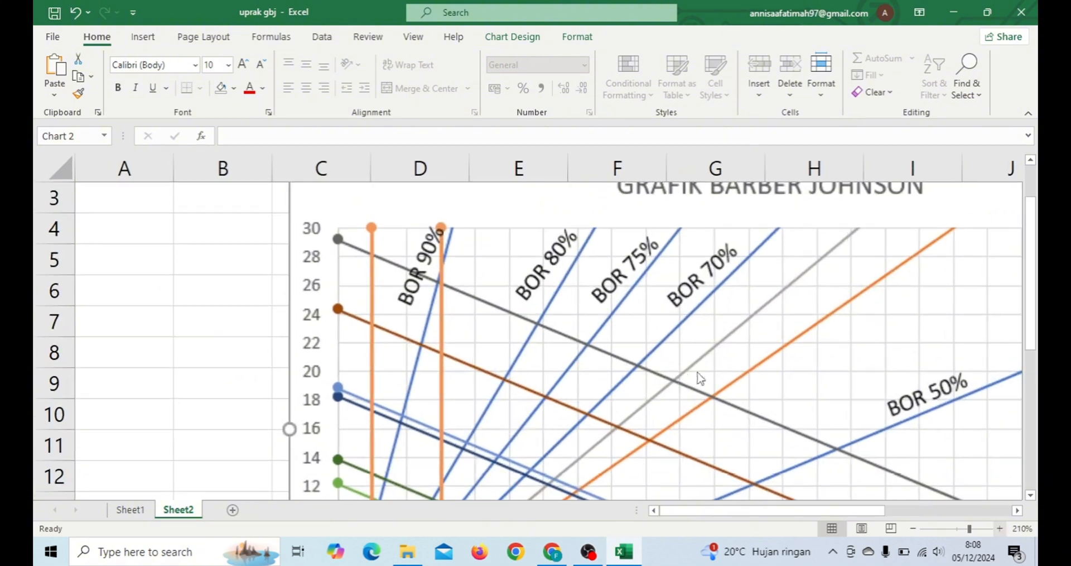
pyautogui.scroll(-3, 680, 373)
pyautogui.hscroll(1, 680, 370)
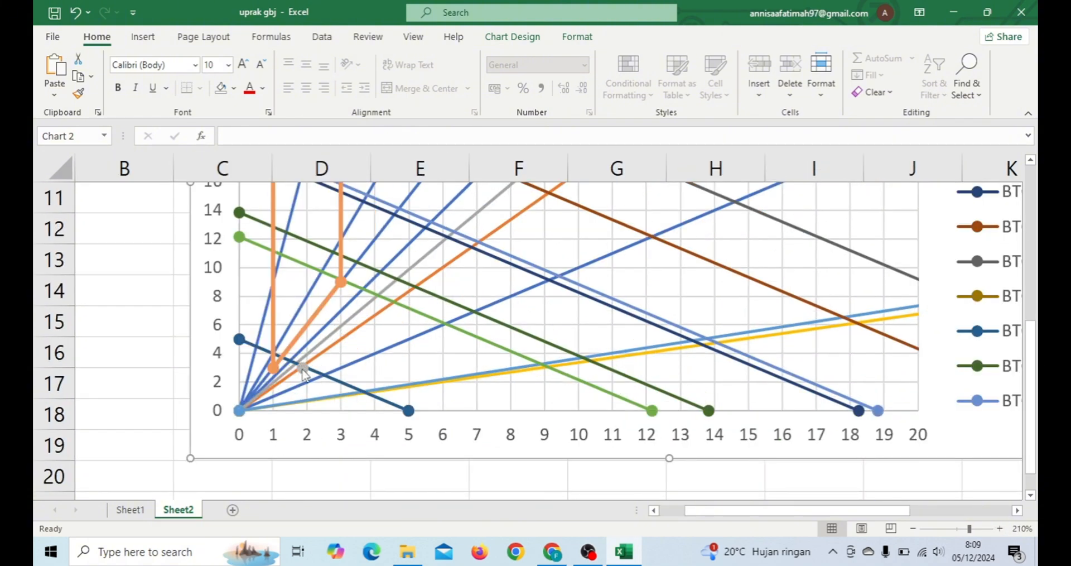
pyautogui.moveTo(302, 374)
pyautogui.scroll(1, 300, 374)
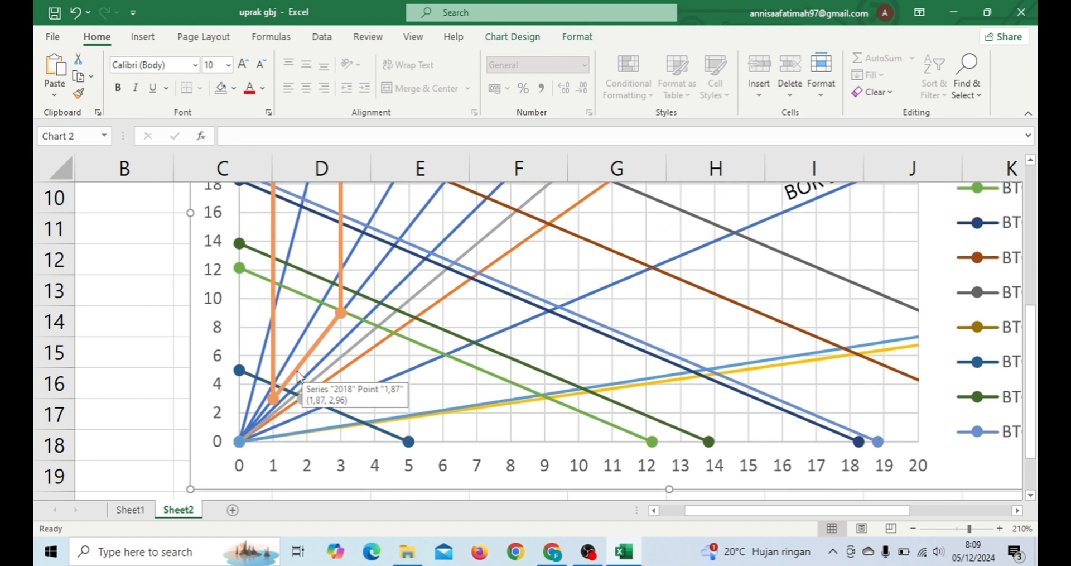
pyautogui.hscroll(1, 309, 395)
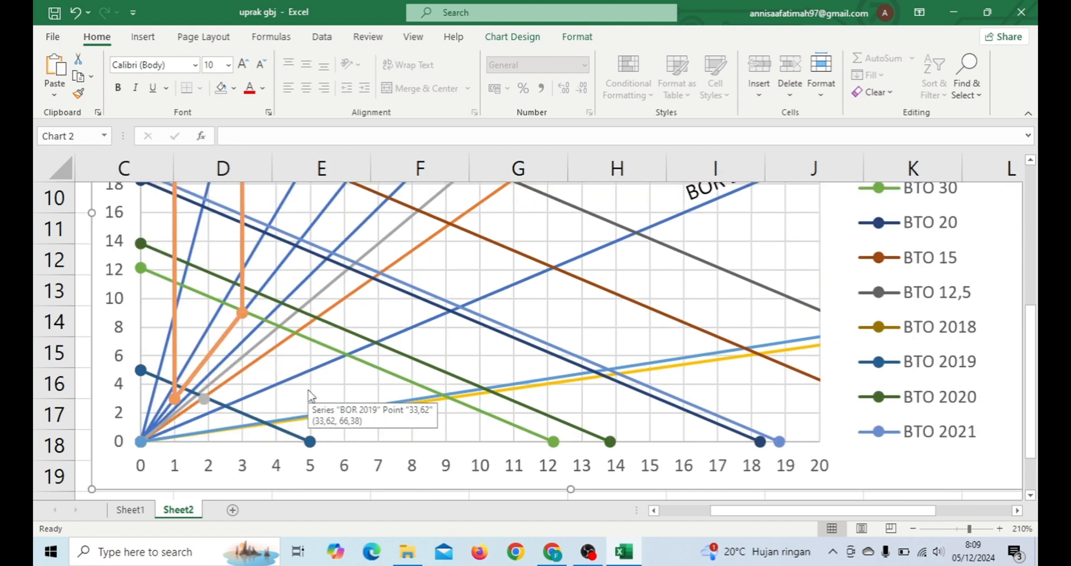
pyautogui.moveTo(264, 363)
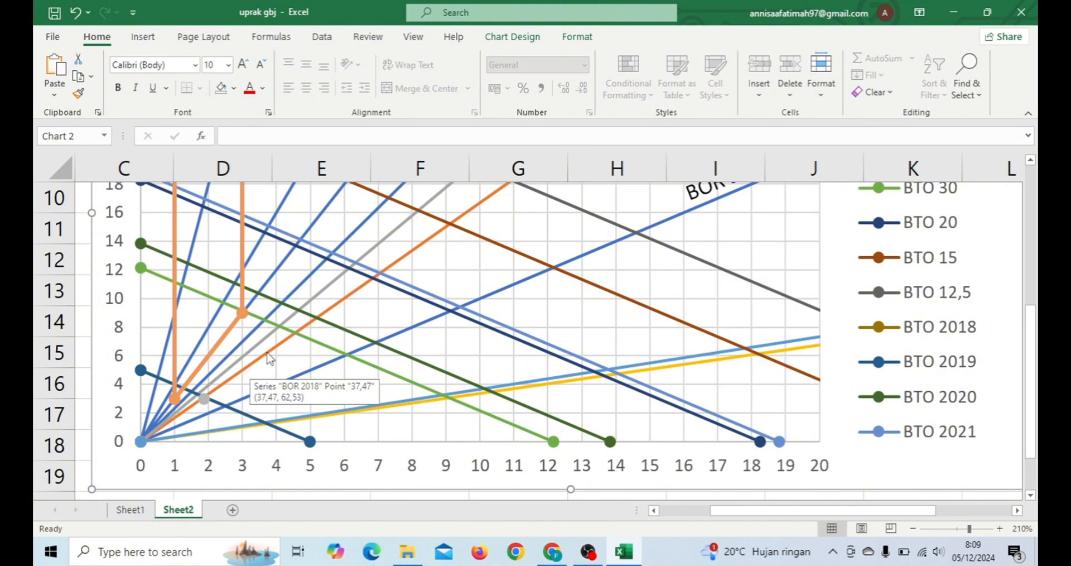
pyautogui.scroll(4, 784, 305)
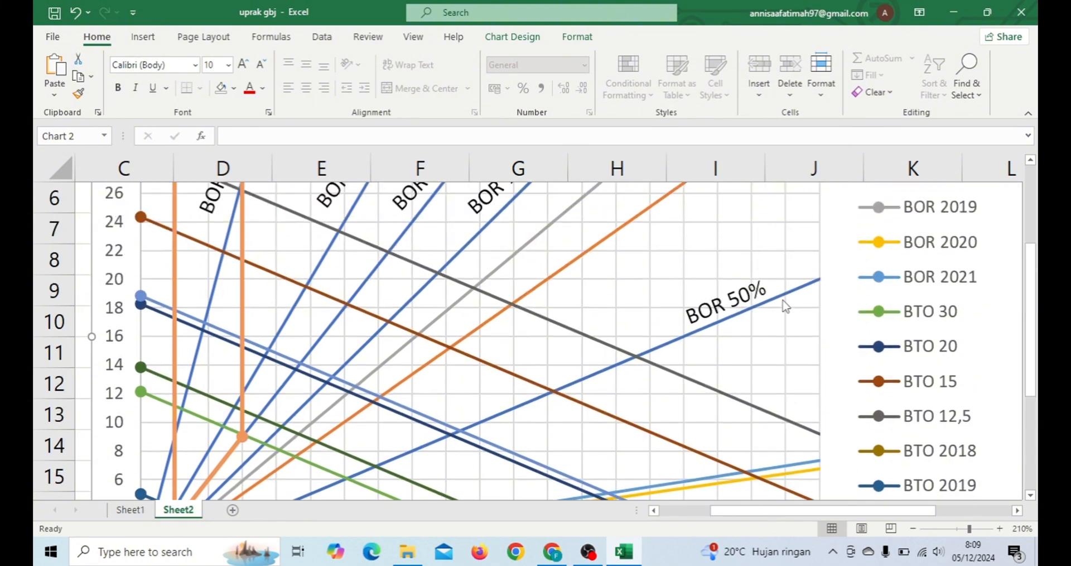
pyautogui.scroll(1, 785, 305)
pyautogui.scroll(-2, 786, 306)
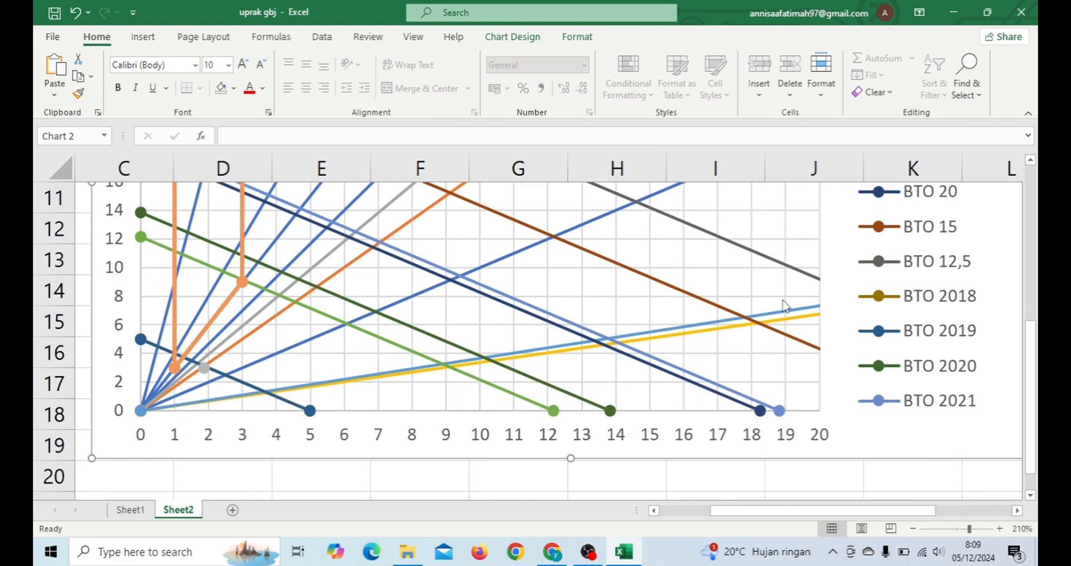
pyautogui.moveTo(249, 335)
pyautogui.moveTo(150, 346)
pyautogui.moveTo(222, 379)
pyautogui.moveTo(201, 363)
pyautogui.keyDown('ctrl'); pyautogui.scroll(-5, 190, 384); pyautogui.keyUp('ctrl')
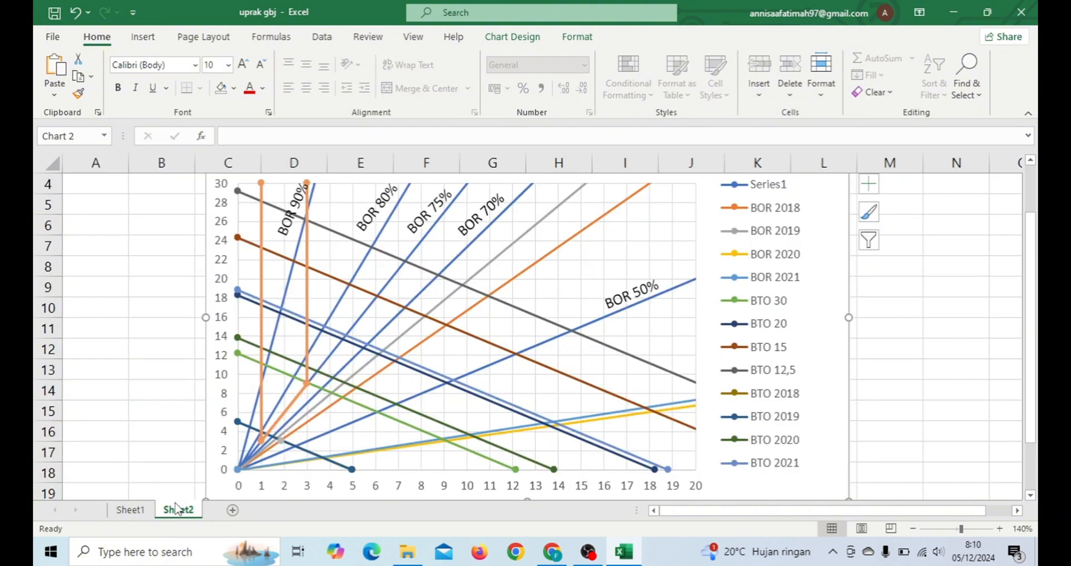
# Step: Recheck the yearly indicator table on Sheet1, then add a new series named "2019" to the Sheet2 chart
pyautogui.click(130, 510)
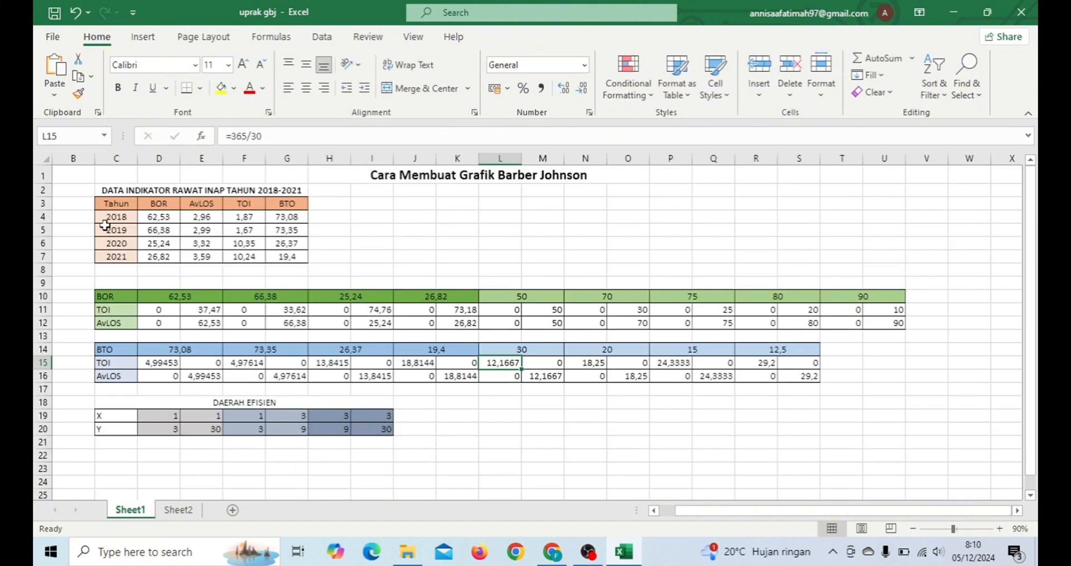
pyautogui.click(176, 510)
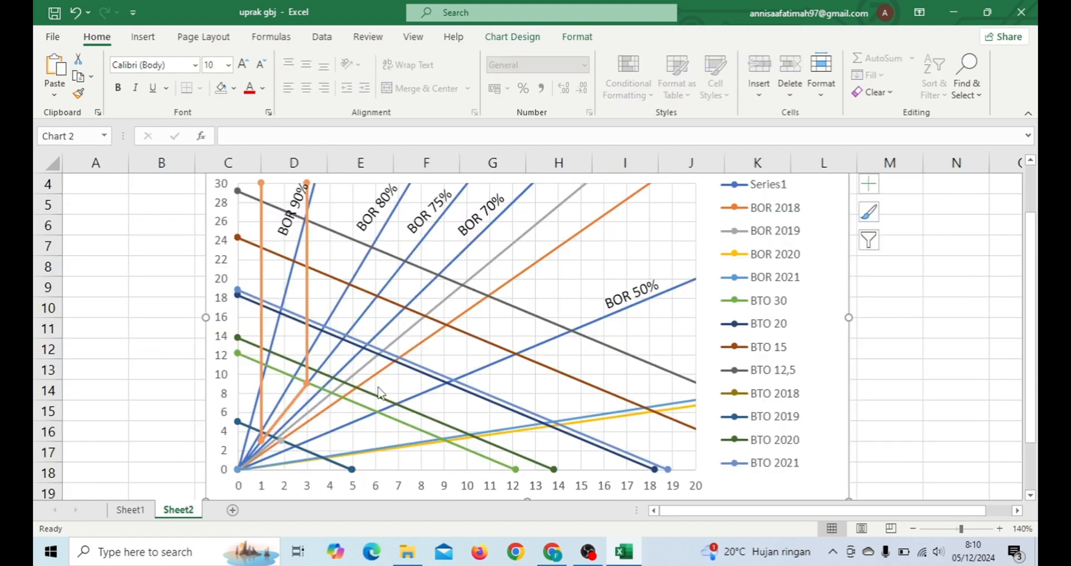
pyautogui.scroll(1, 323, 362)
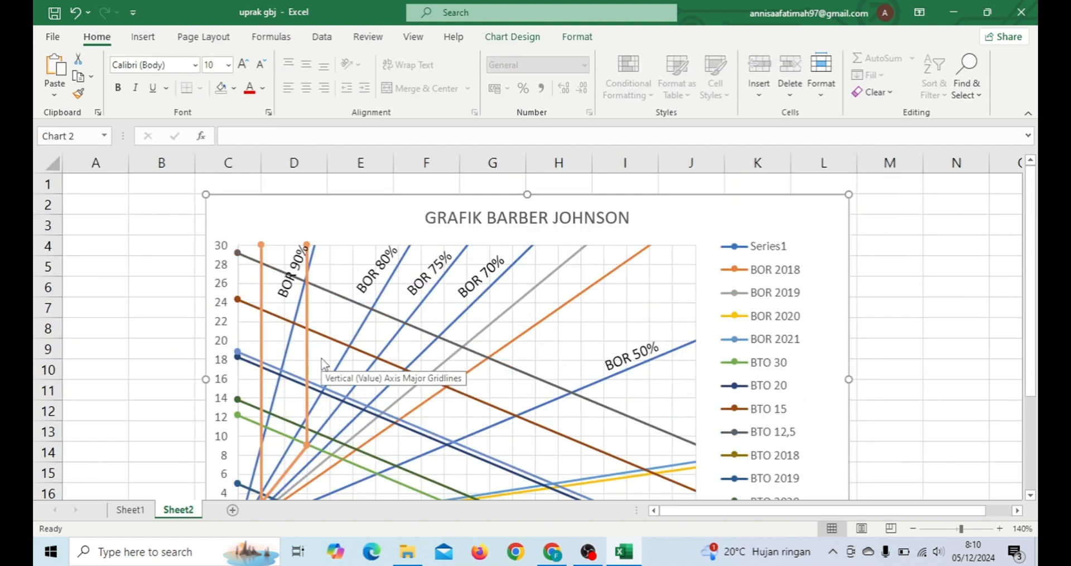
pyautogui.scroll(-1, 322, 362)
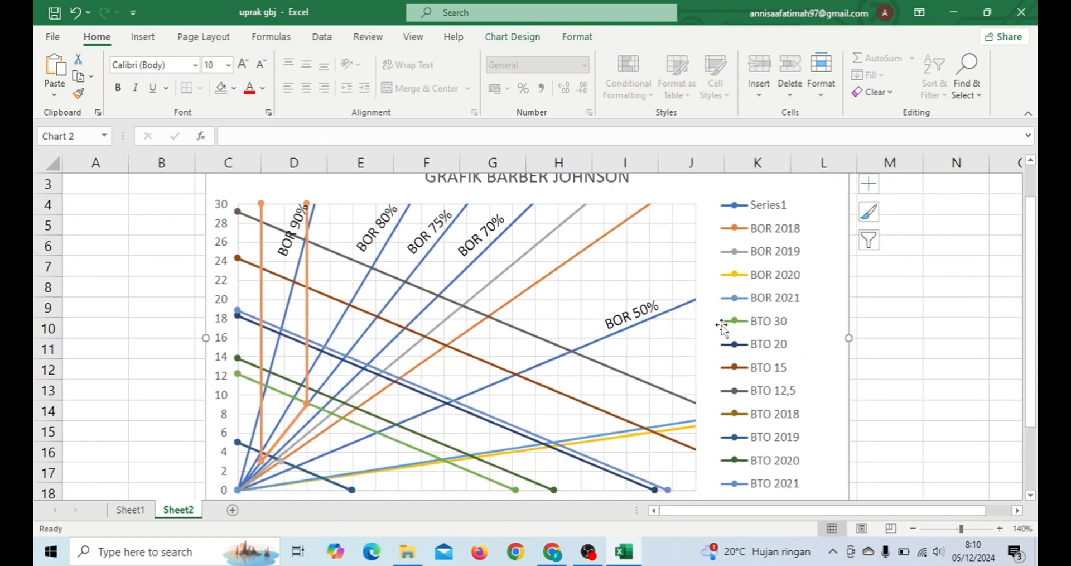
pyautogui.rightClick(793, 188)
pyautogui.click(831, 324)
pyautogui.click(354, 280)
pyautogui.write('2019')
# Step: Set the 2019 series X value to the 2019 TOI value in Sheet1 cell F5
pyautogui.click(566, 289)
pyautogui.click(131, 510)
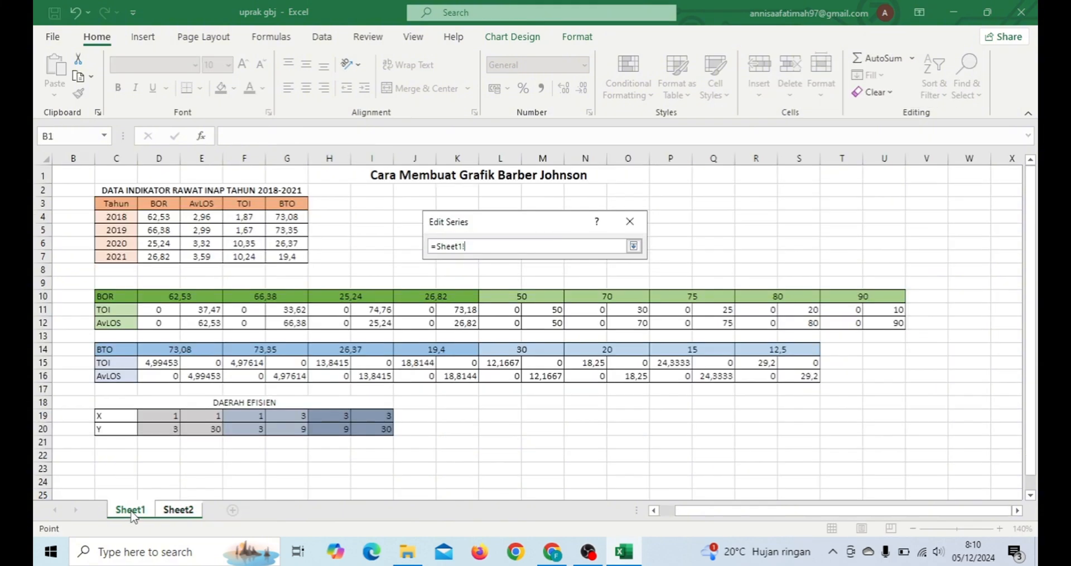
pyautogui.click(244, 230)
pyautogui.click(629, 221)
# Step: Set the 2019 series Y value to the 2019 AvLOS value in Sheet1 cell E5 and apply the series to the chart
pyautogui.click(566, 316)
pyautogui.click(201, 230)
pyautogui.click(629, 221)
pyautogui.click(553, 339)
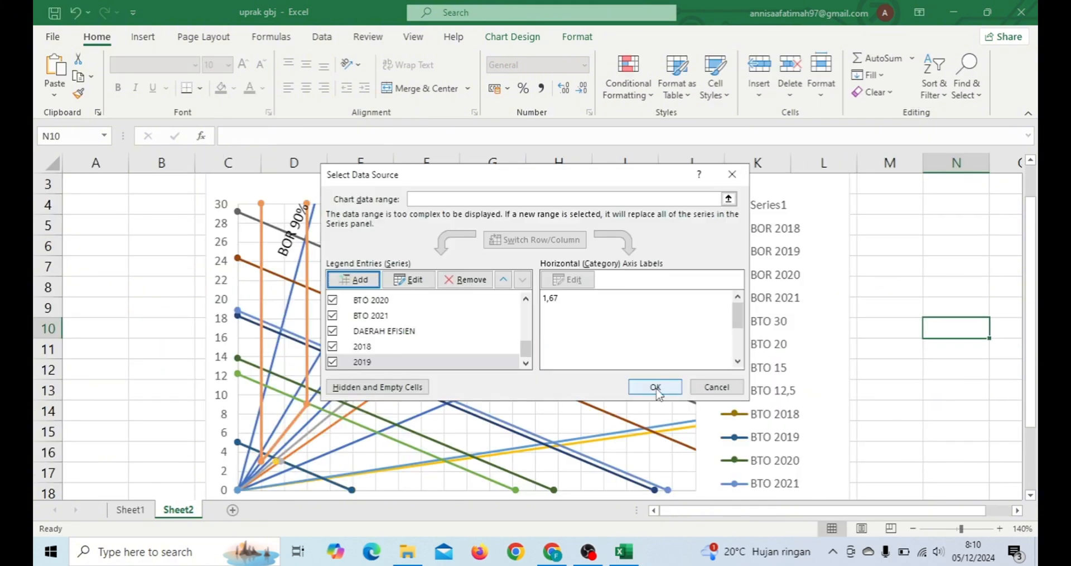
pyautogui.click(655, 387)
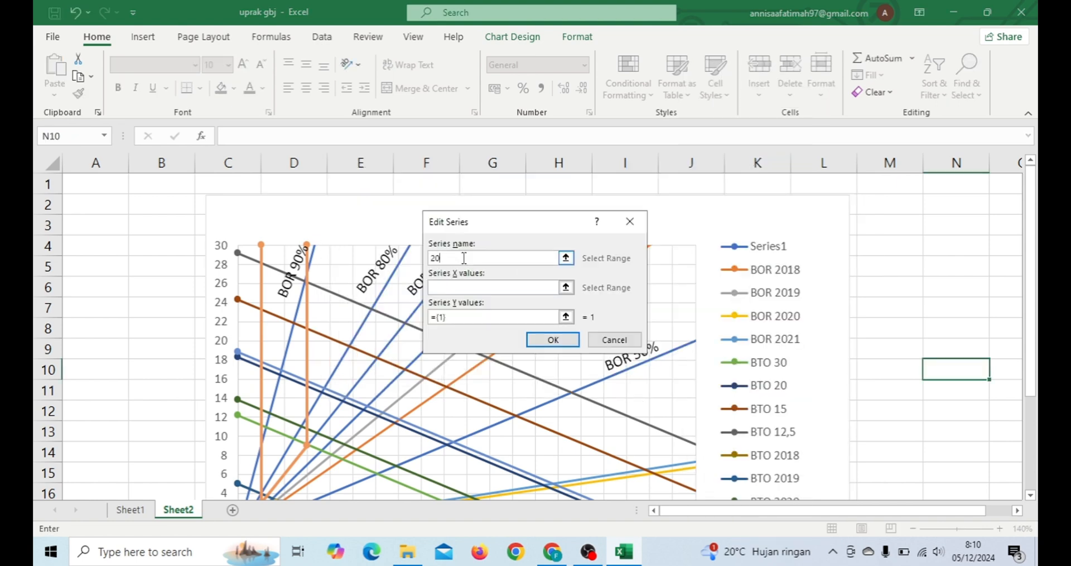
# Step: Name the new chart series "2020" and set its X value to the 2020 TOI value in Sheet1 cell F6
pyautogui.write('2020')
pyautogui.click(553, 287)
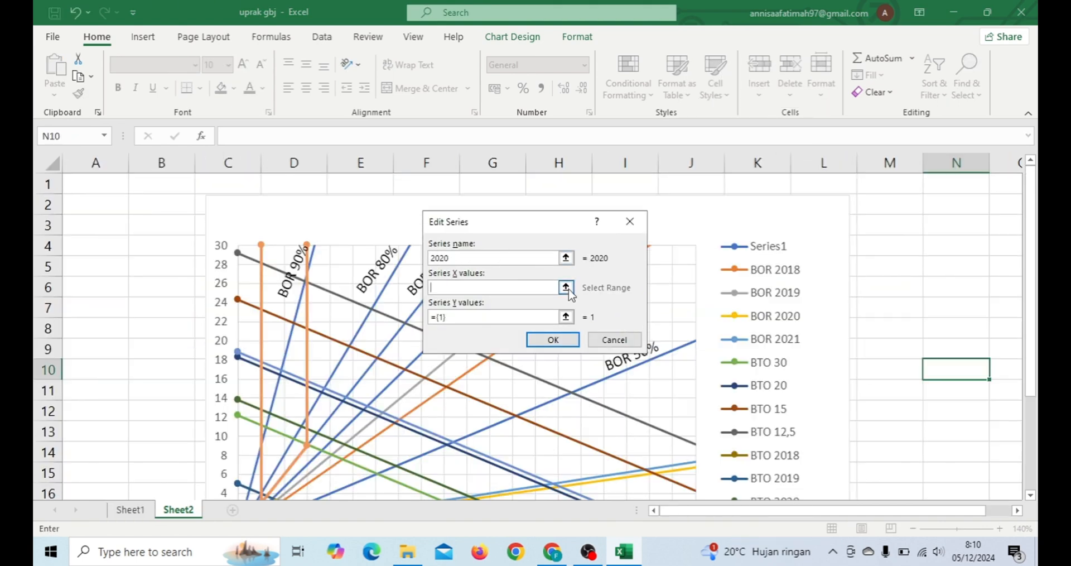
pyautogui.click(568, 288)
pyautogui.click(134, 510)
pyautogui.click(248, 233)
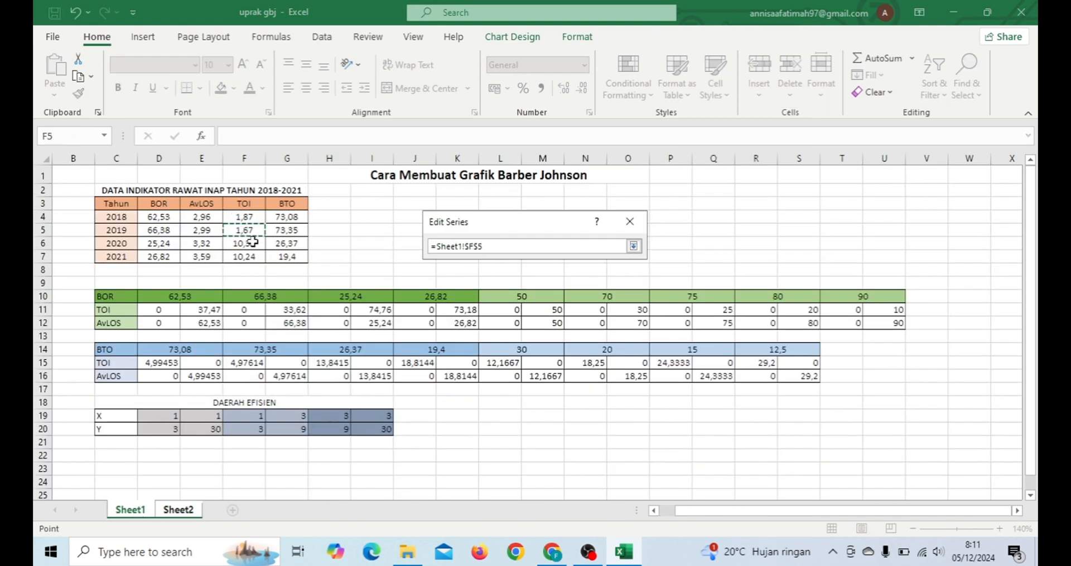
pyautogui.click(246, 243)
pyautogui.press('Return')
# Step: Set the 2020 series Y value to the 2020 AvLOS value in Sheet1 cell E6
pyautogui.click(566, 318)
pyautogui.click(196, 242)
pyautogui.press('Return')
pyautogui.click(552, 340)
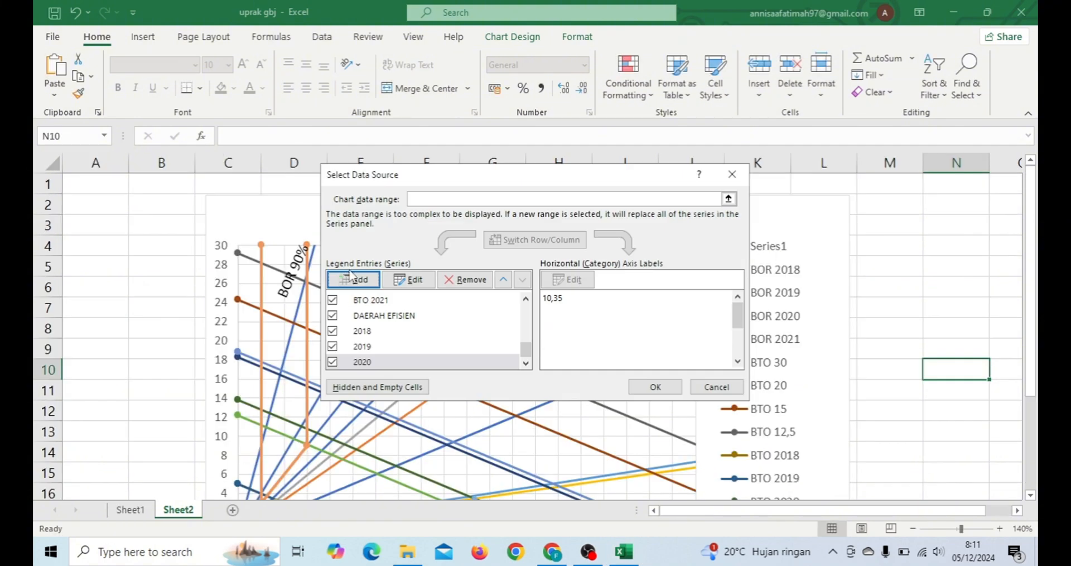
# Step: Add a series named "2021" with its X value taken from the 2021 TOI value in Sheet1 cell F7
pyautogui.click(351, 277)
pyautogui.write('2021')
pyautogui.click(566, 287)
pyautogui.click(130, 509)
pyautogui.click(244, 256)
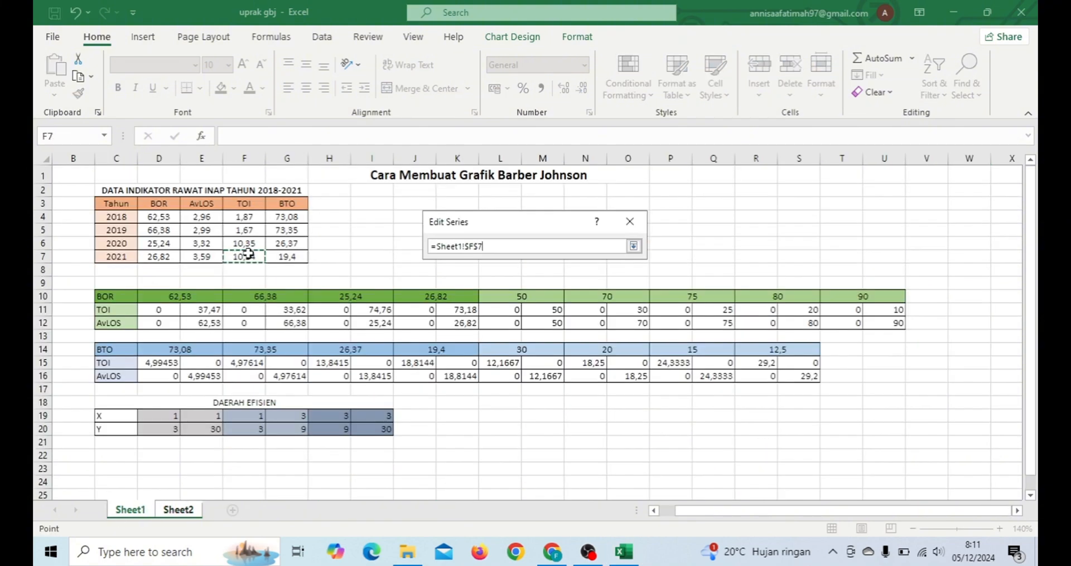
pyautogui.press('Return')
# Step: Set the 2021 series Y value to the 2021 AvLOS value in Sheet1 cell E7 and apply the series to the chart
pyautogui.click(565, 317)
pyautogui.click(201, 256)
pyautogui.press('Return')
pyautogui.click(541, 339)
pyautogui.click(654, 391)
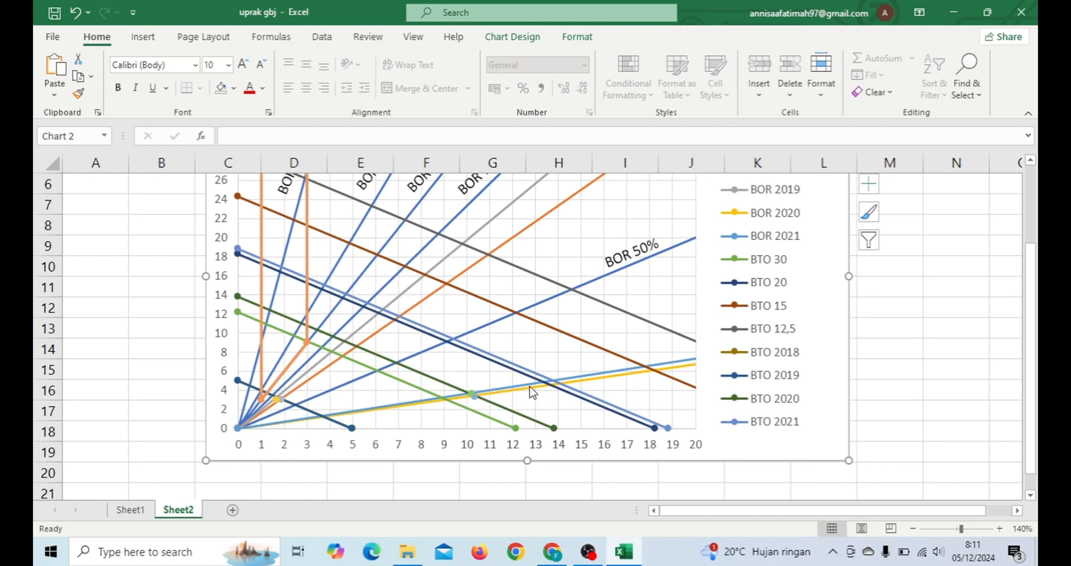
pyautogui.scroll(1, 424, 350)
pyautogui.scroll(-1, 422, 349)
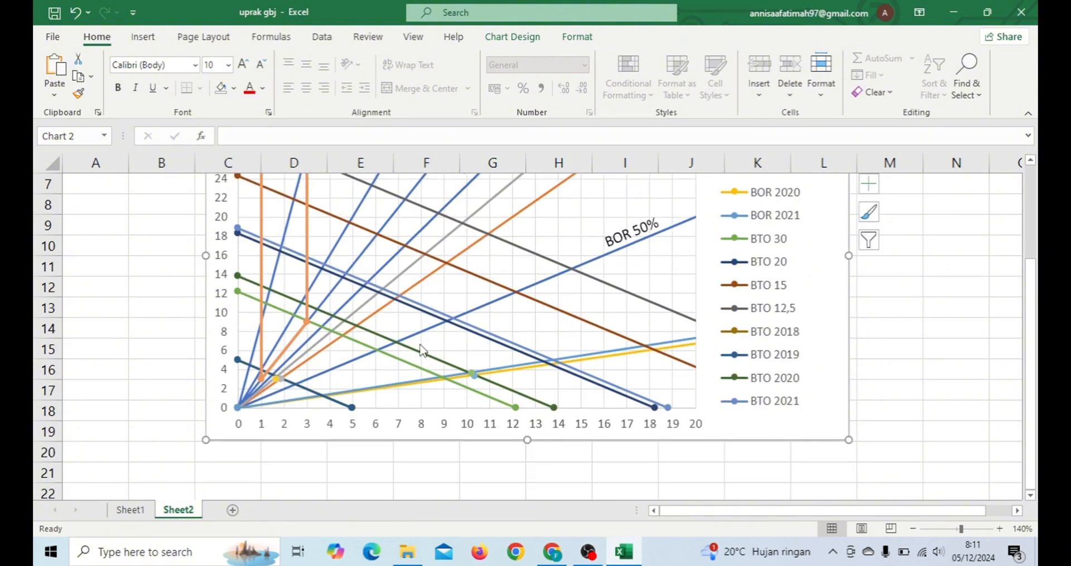